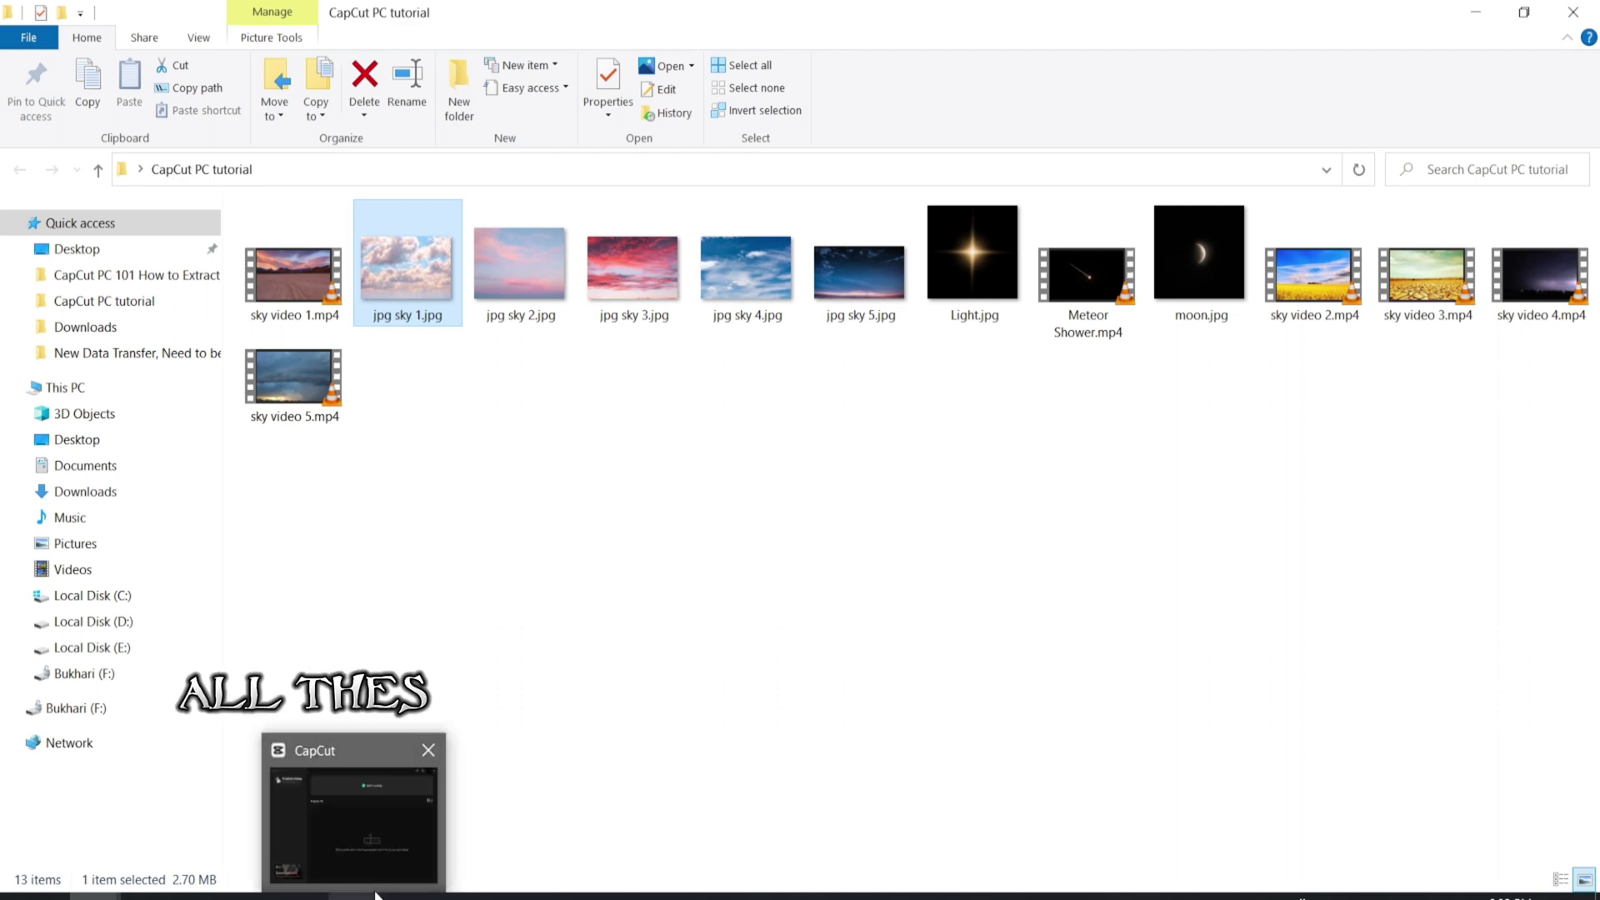
Start a new CapCut project and drag all 13 sky files from the CapCut PC tutorial folder into it.
{"action": "left_click", "coordinate": [354, 895]}
{"action": "left_click", "coordinate": [917, 203]}
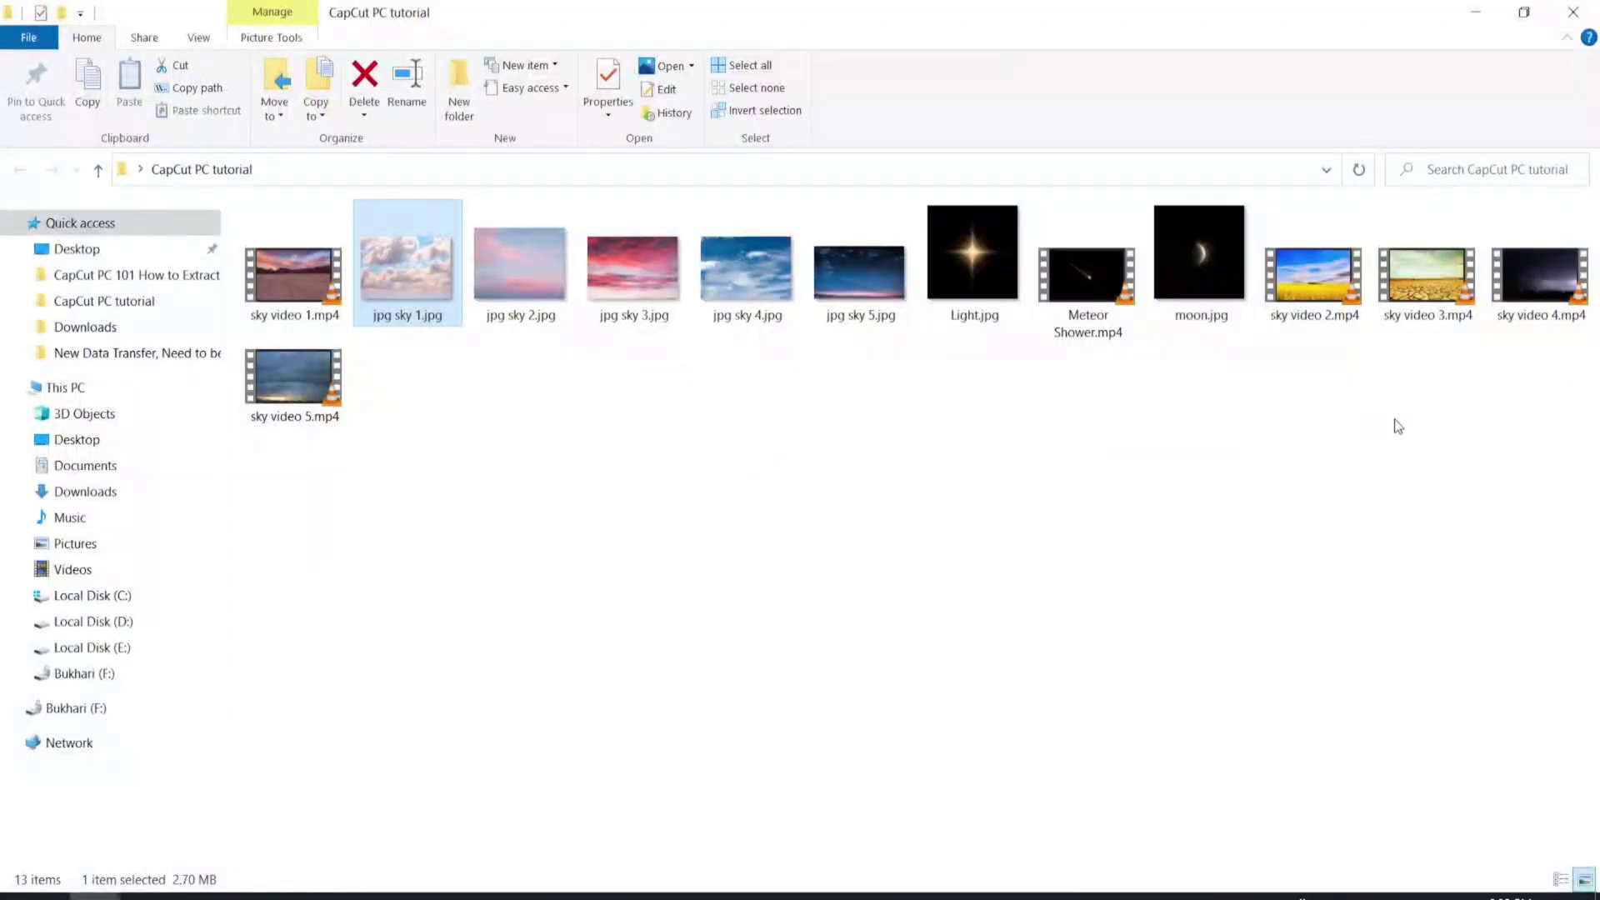
{"action": "left_click_drag", "start_coordinate": [1540, 375], "coordinate": [250, 204]}
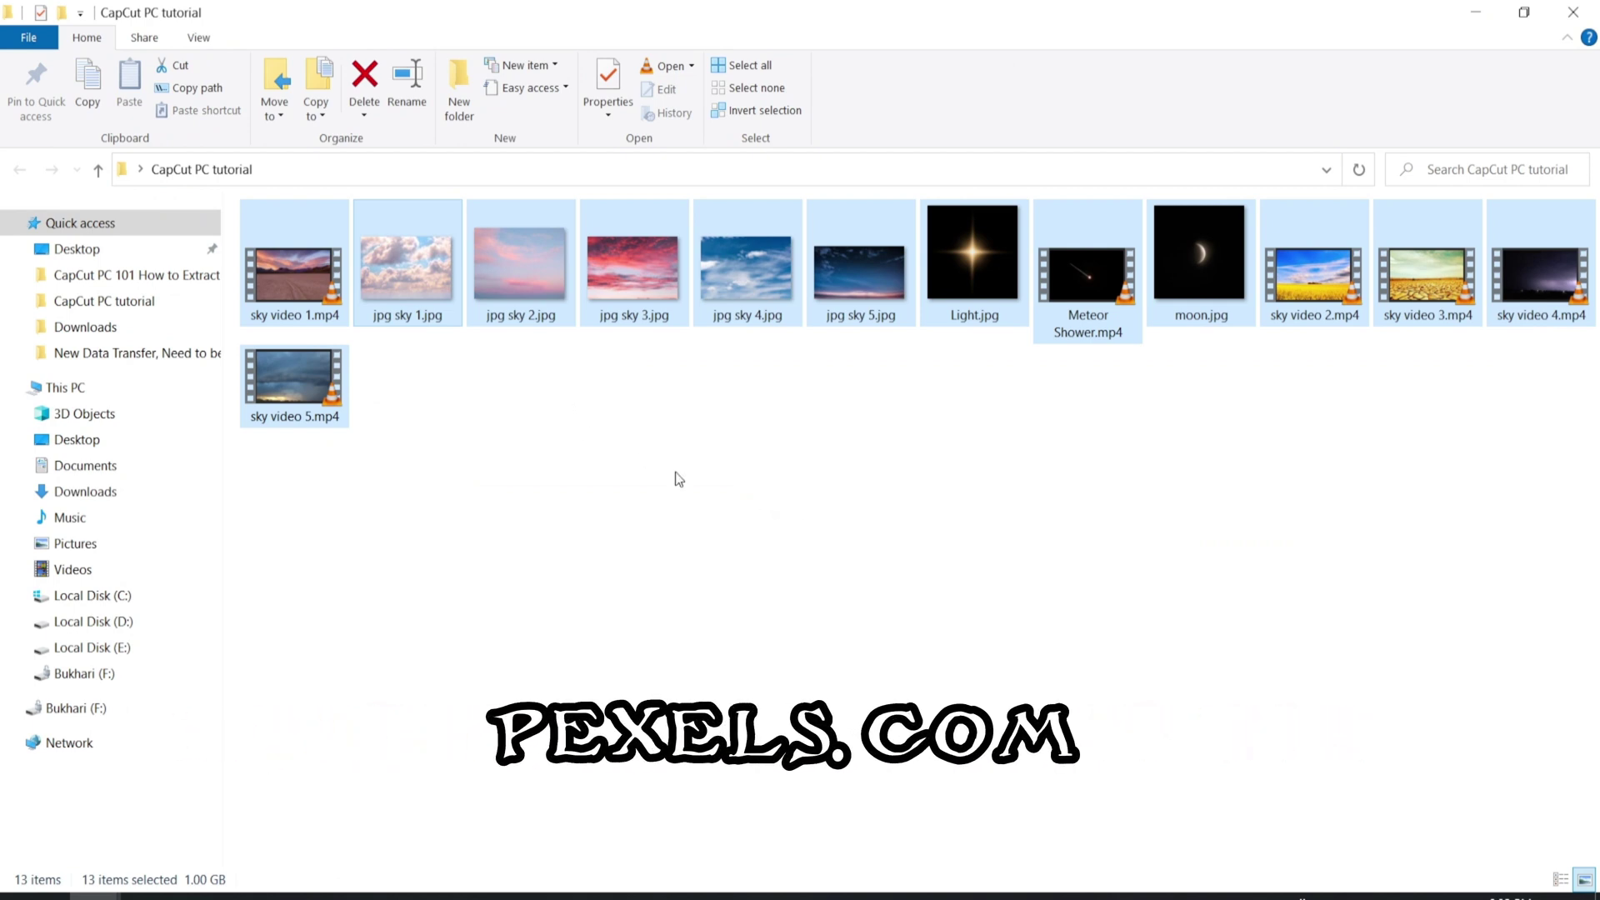
{"action": "left_click_drag", "start_coordinate": [400, 284], "coordinate": [368, 311]}
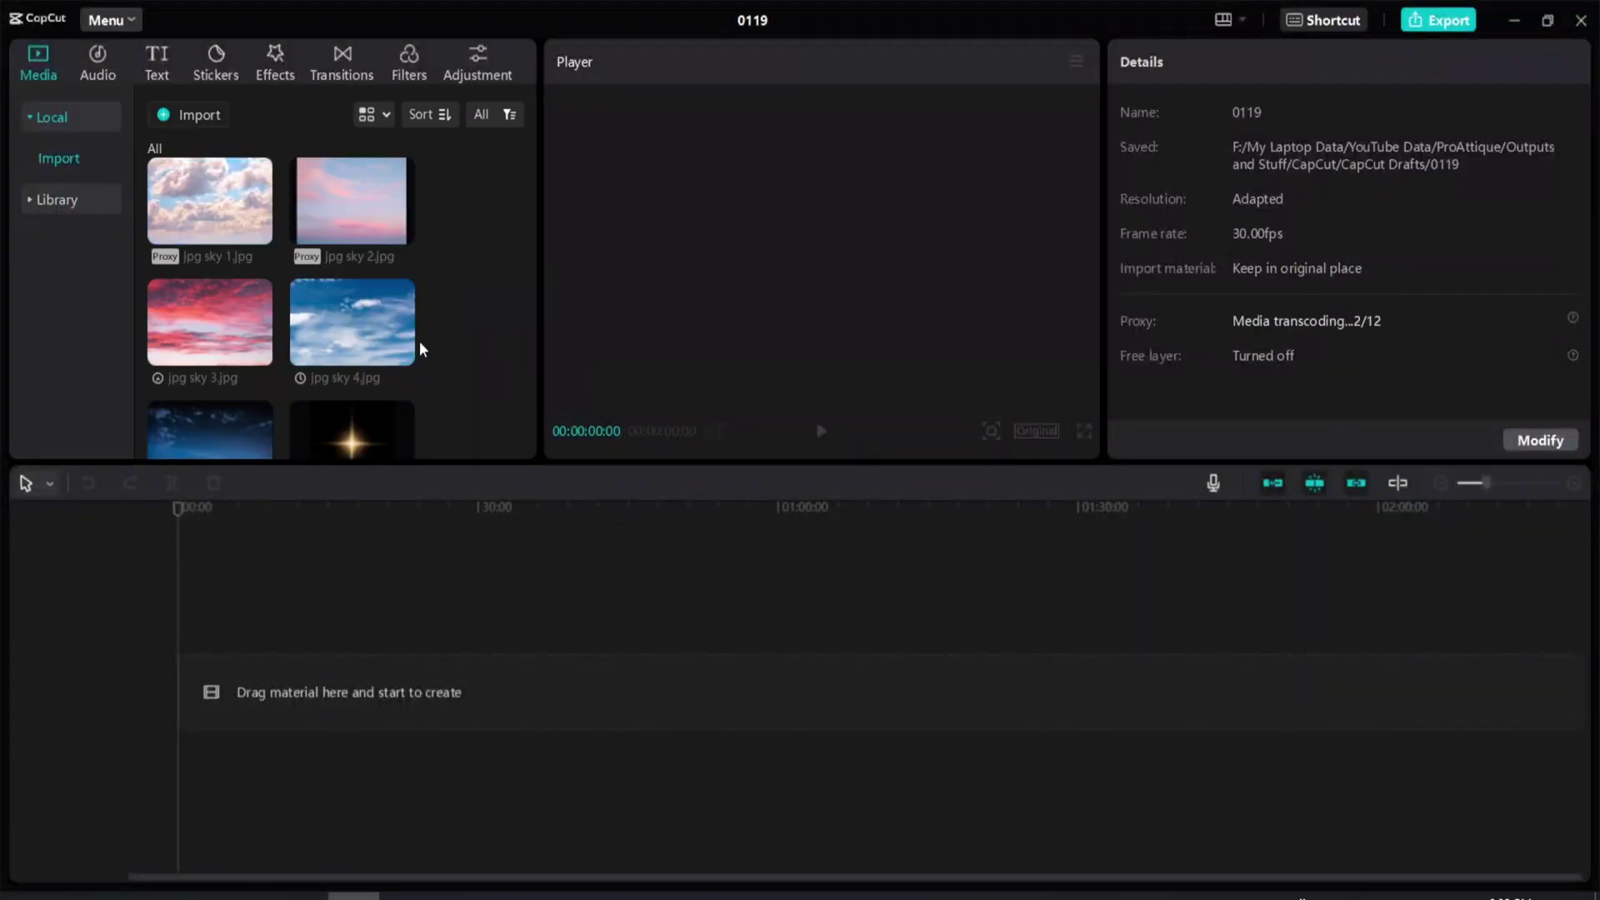
Add sky video 1.mp4 to the timeline as the one-minute main clip.
{"action": "scroll", "coordinate": [420, 338], "scroll_direction": "down", "scroll_amount": 5}
{"action": "scroll", "coordinate": [423, 359], "scroll_direction": "up", "scroll_amount": 2}
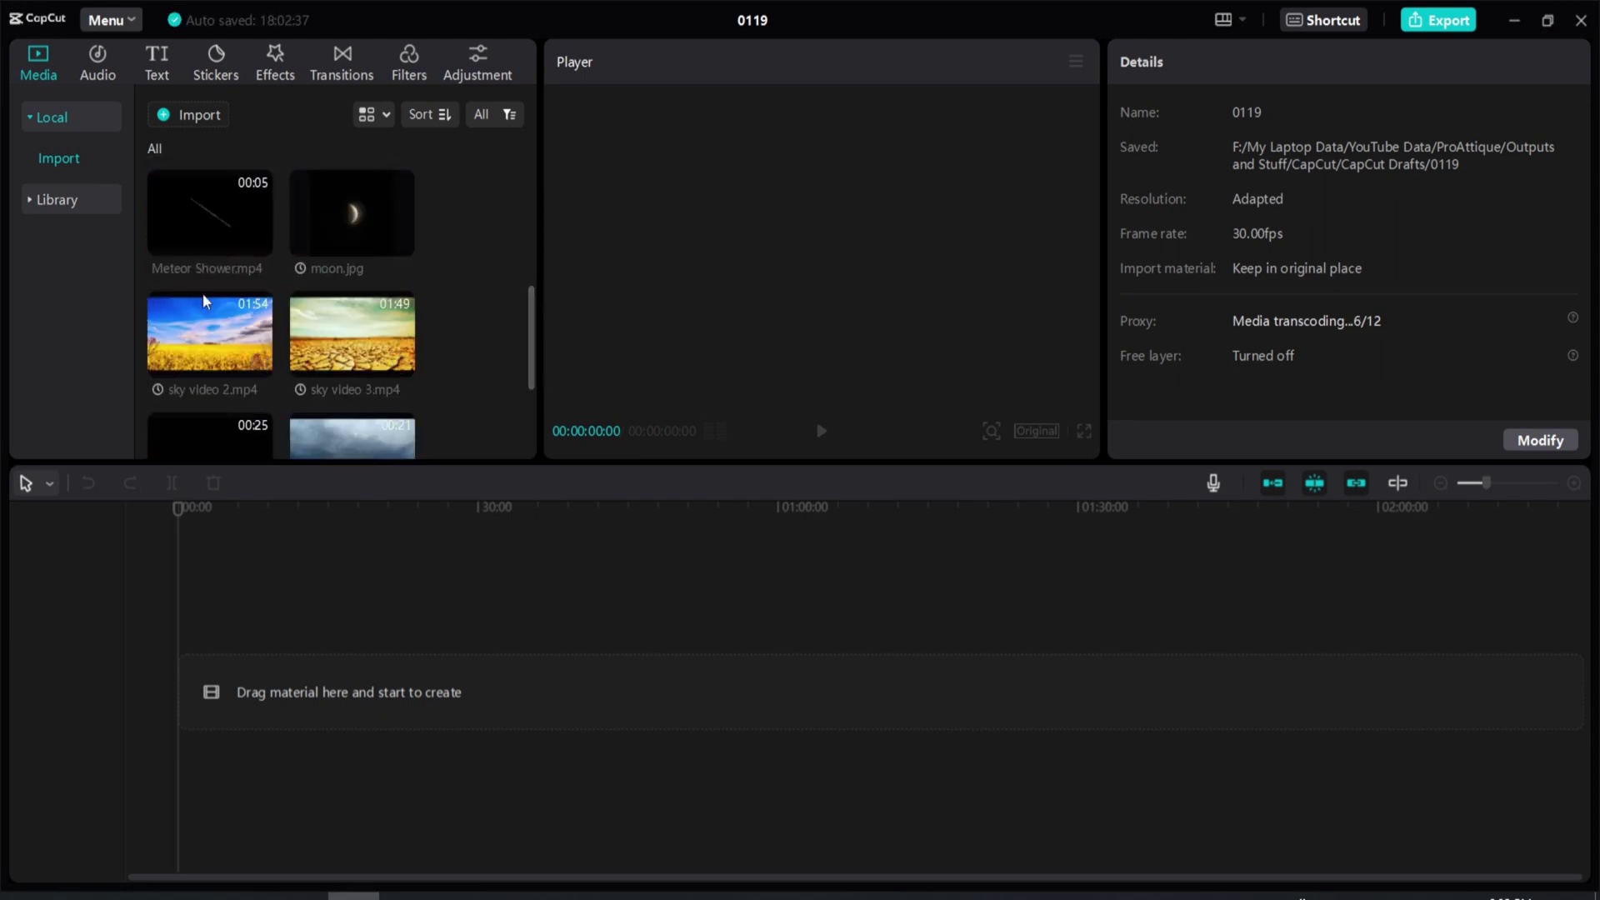
{"action": "scroll", "coordinate": [418, 367], "scroll_direction": "down", "scroll_amount": 2}
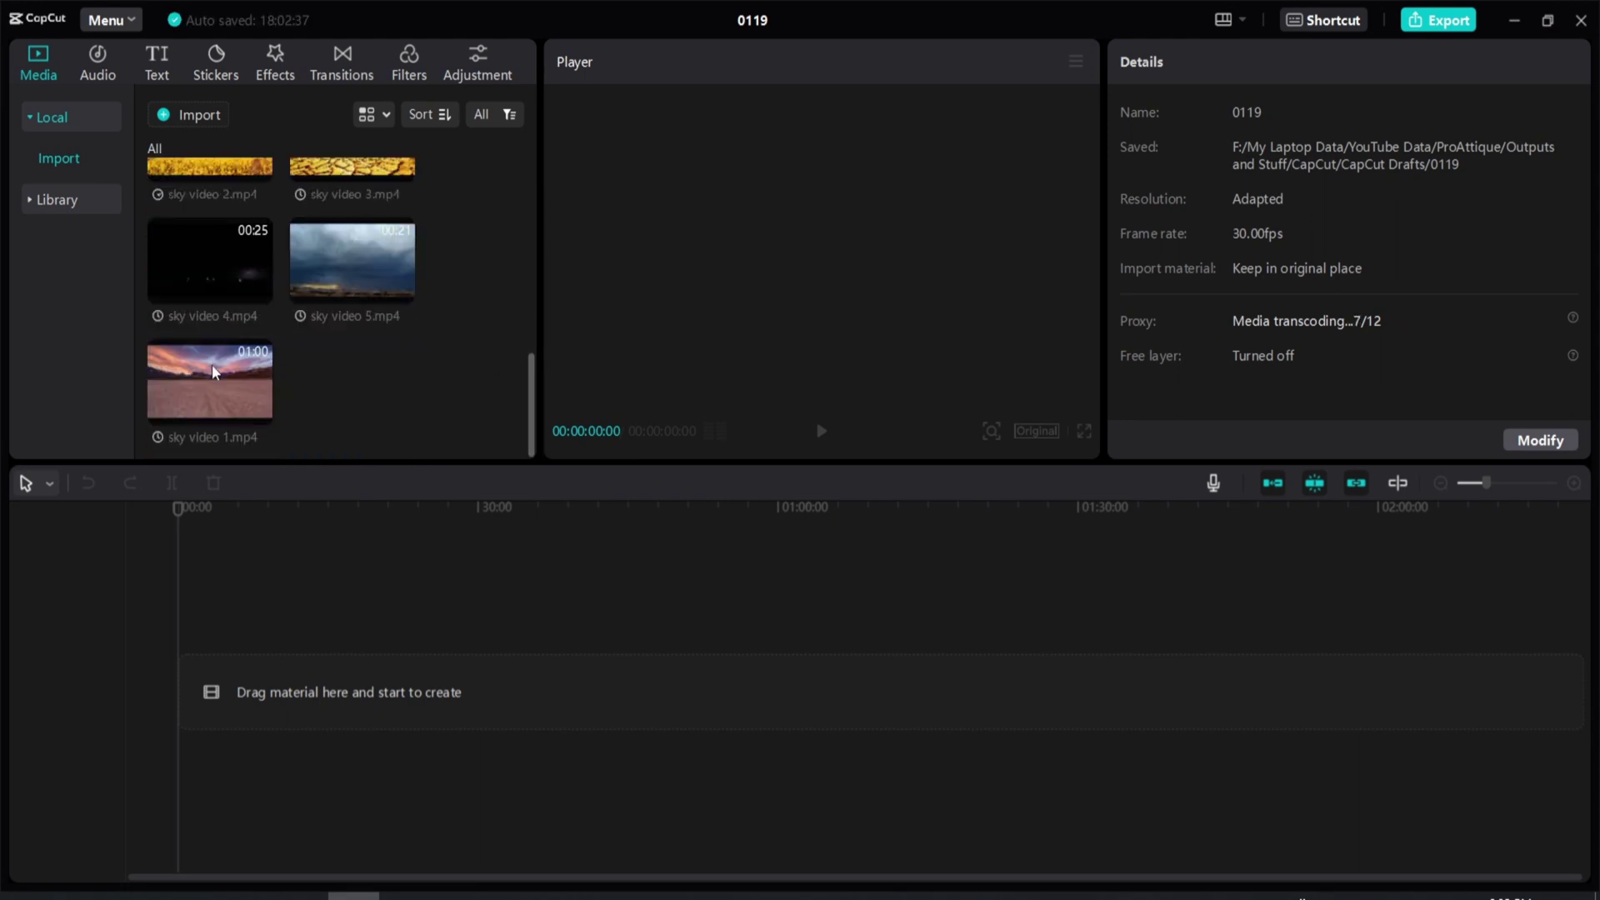
{"action": "left_click_drag", "start_coordinate": [242, 392], "coordinate": [188, 676]}
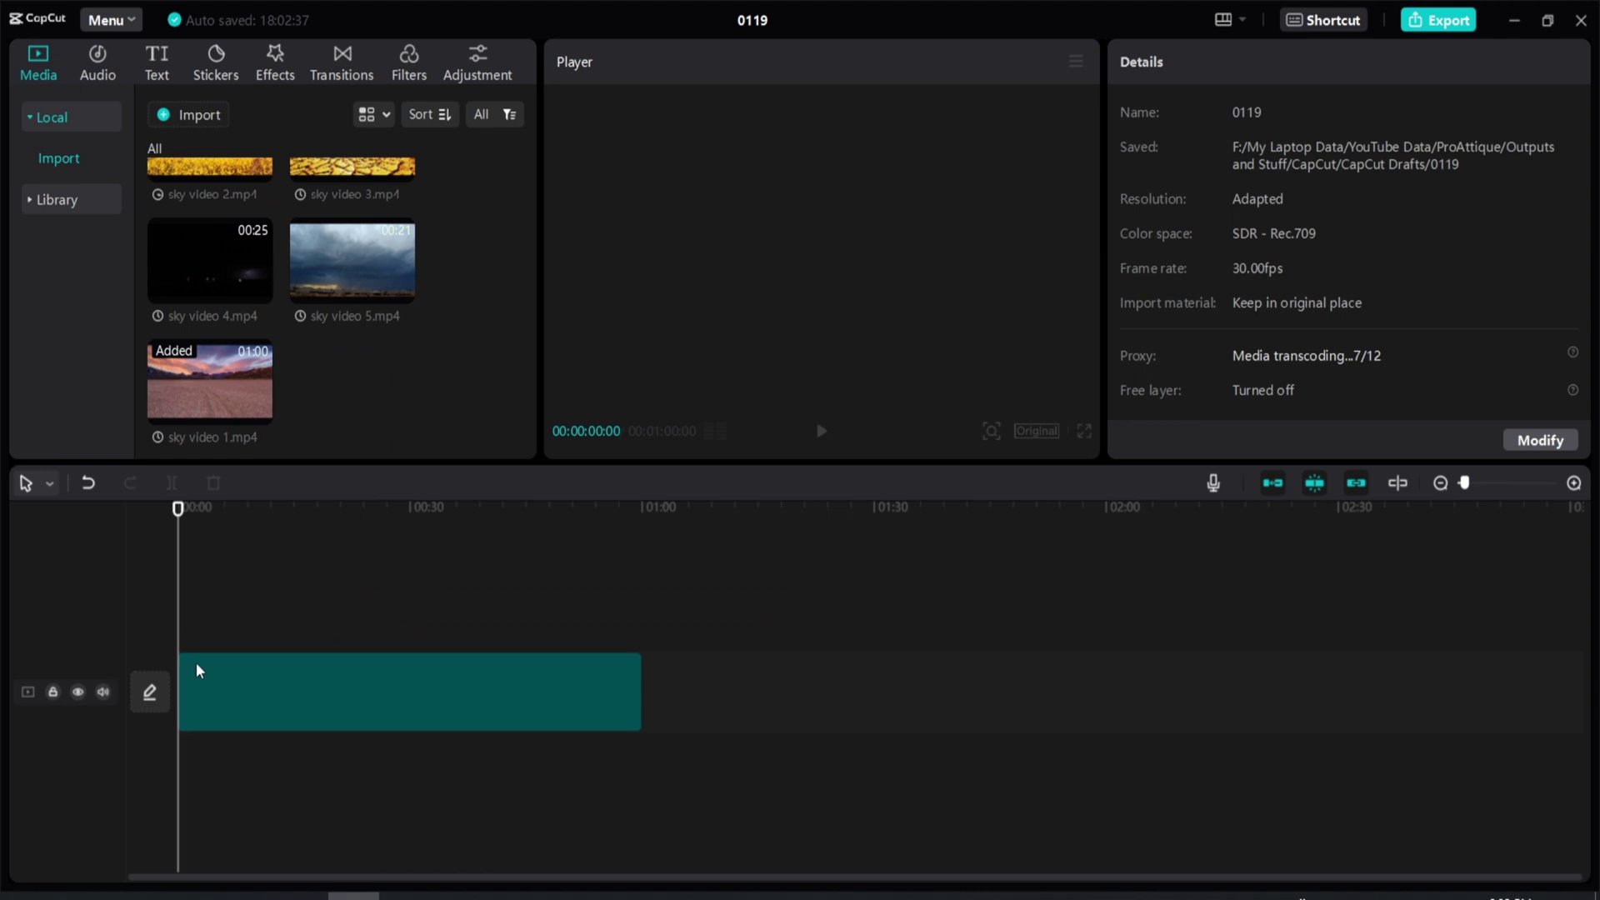
{"action": "scroll", "coordinate": [232, 421], "scroll_direction": "up", "scroll_amount": 5}
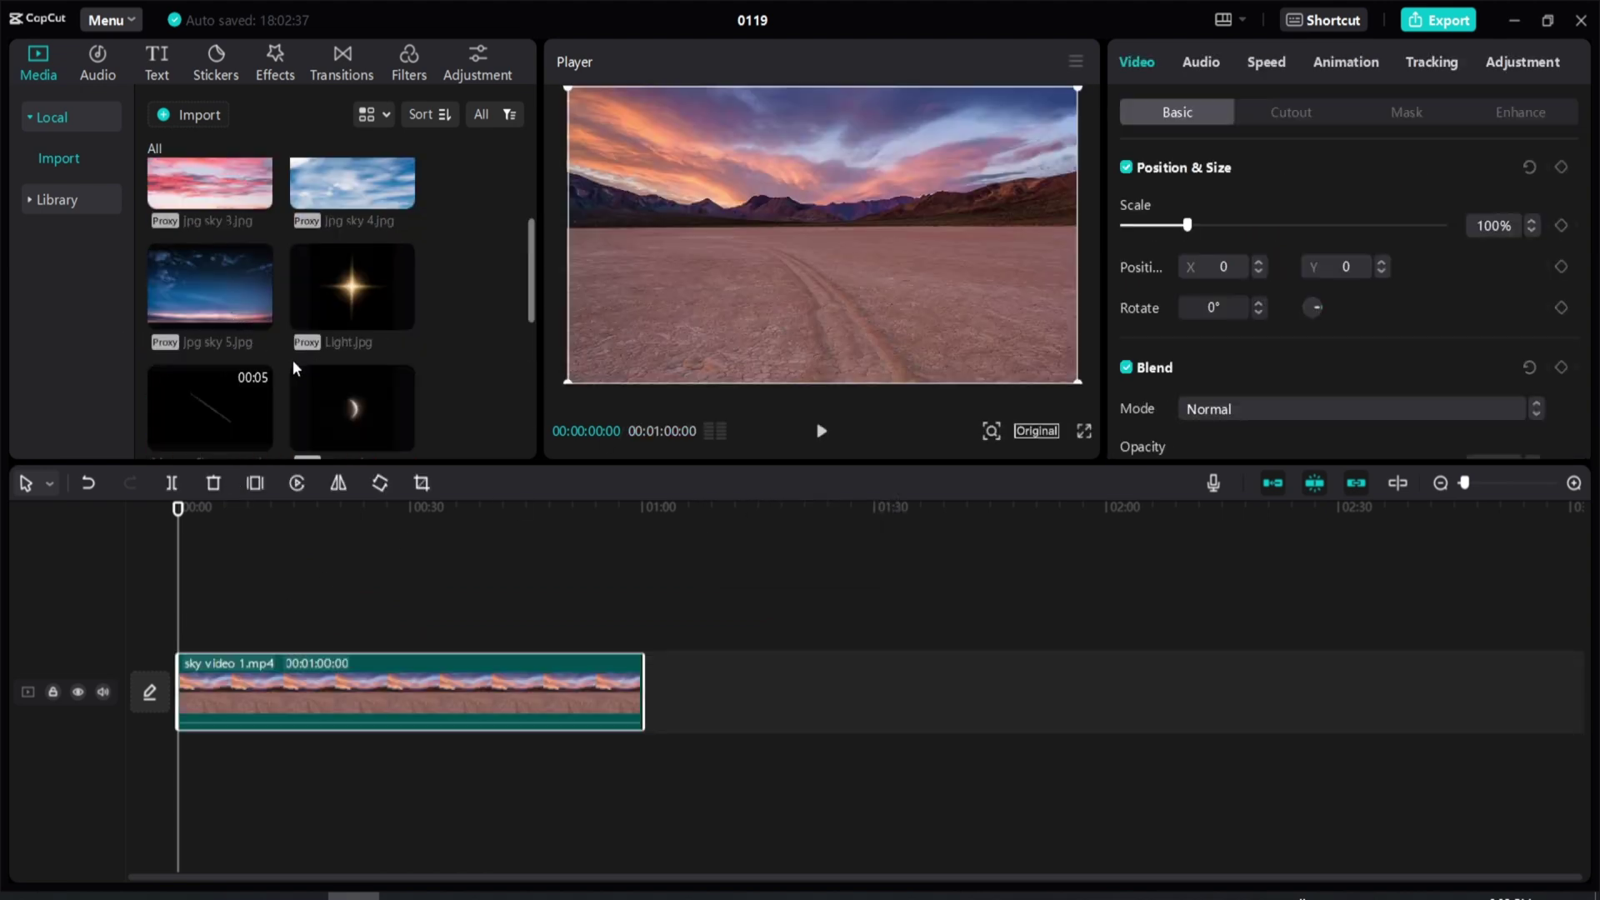
{"action": "scroll", "coordinate": [342, 325], "scroll_direction": "up", "scroll_amount": 1}
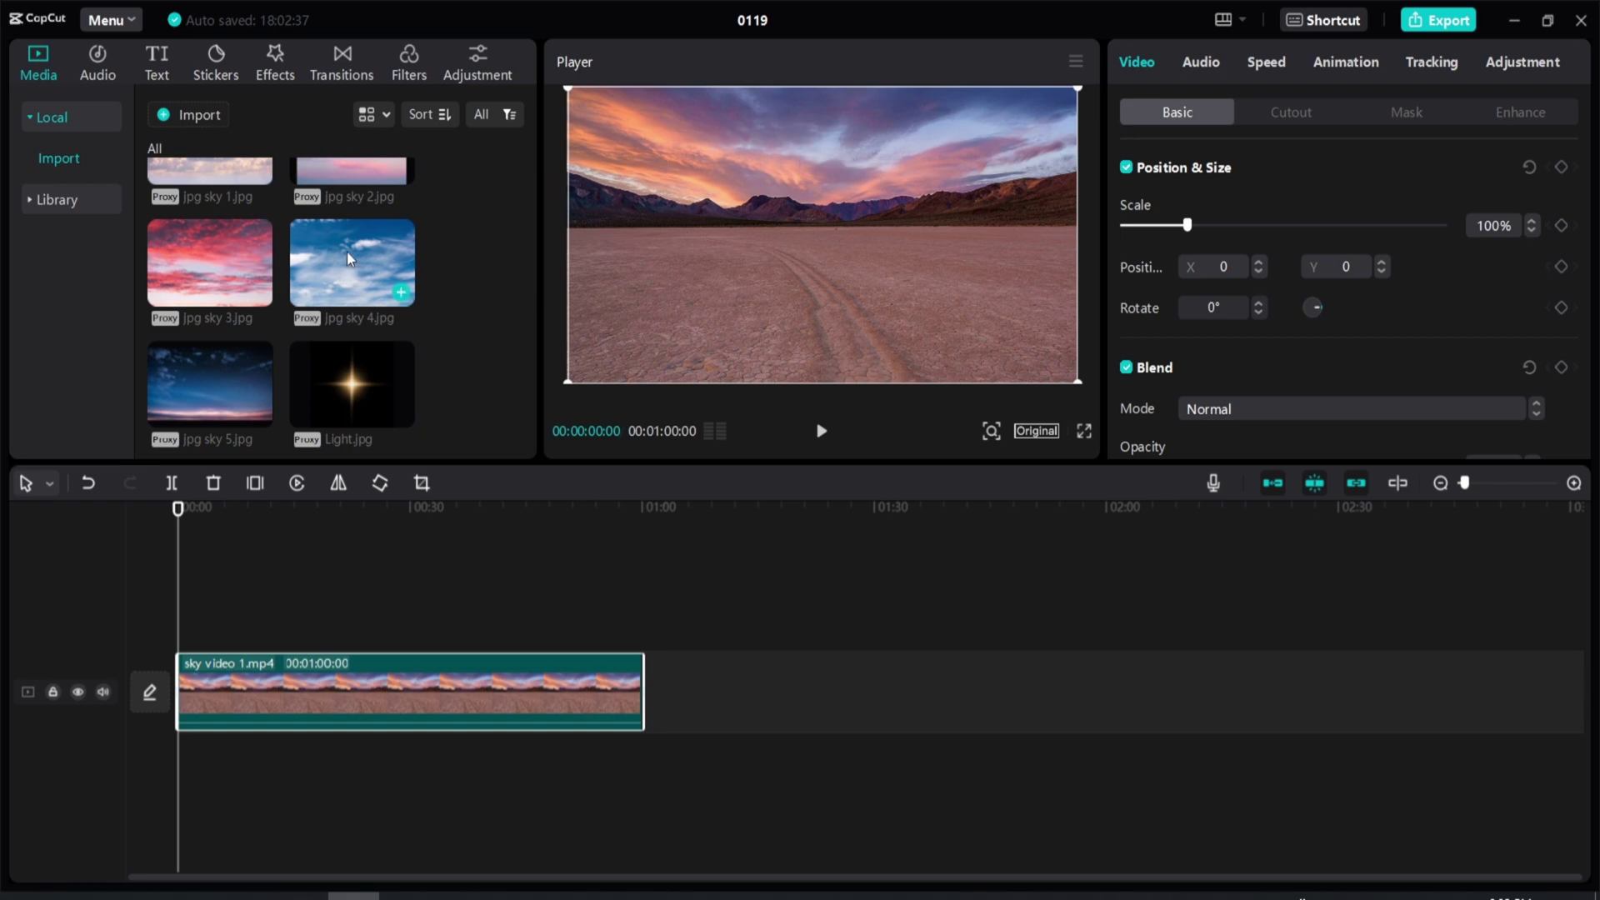
Layer jpg sky 4.jpg over the desert clip at about 122%, blended as Overlay and raised into the sky.
{"action": "left_click_drag", "start_coordinate": [346, 252], "coordinate": [642, 614]}
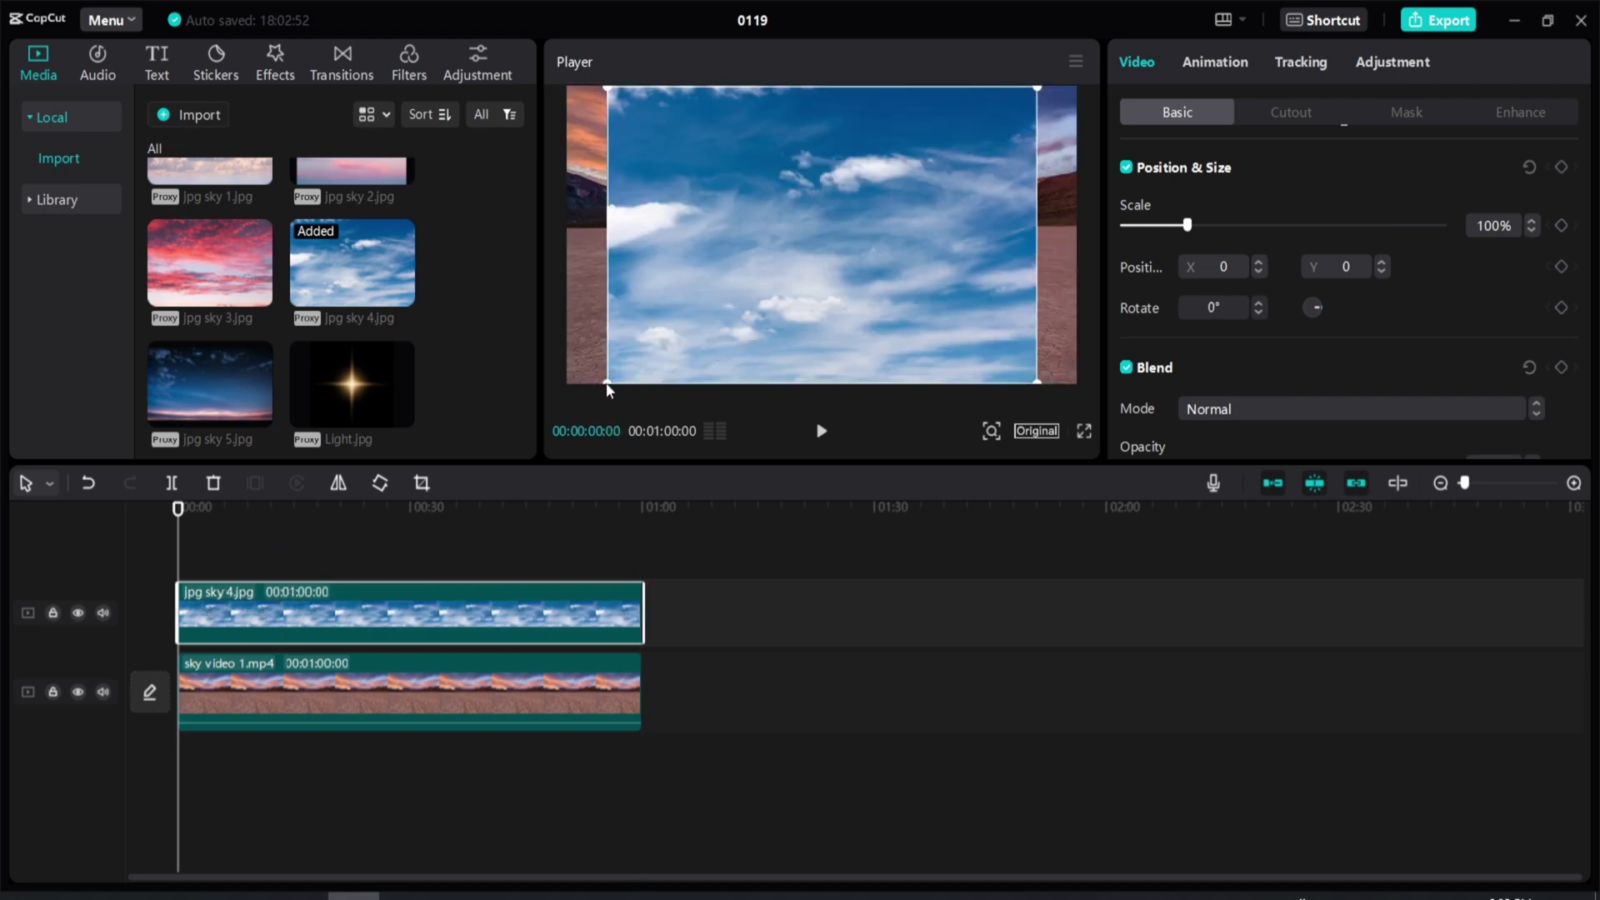
{"action": "left_click_drag", "start_coordinate": [608, 385], "coordinate": [569, 398]}
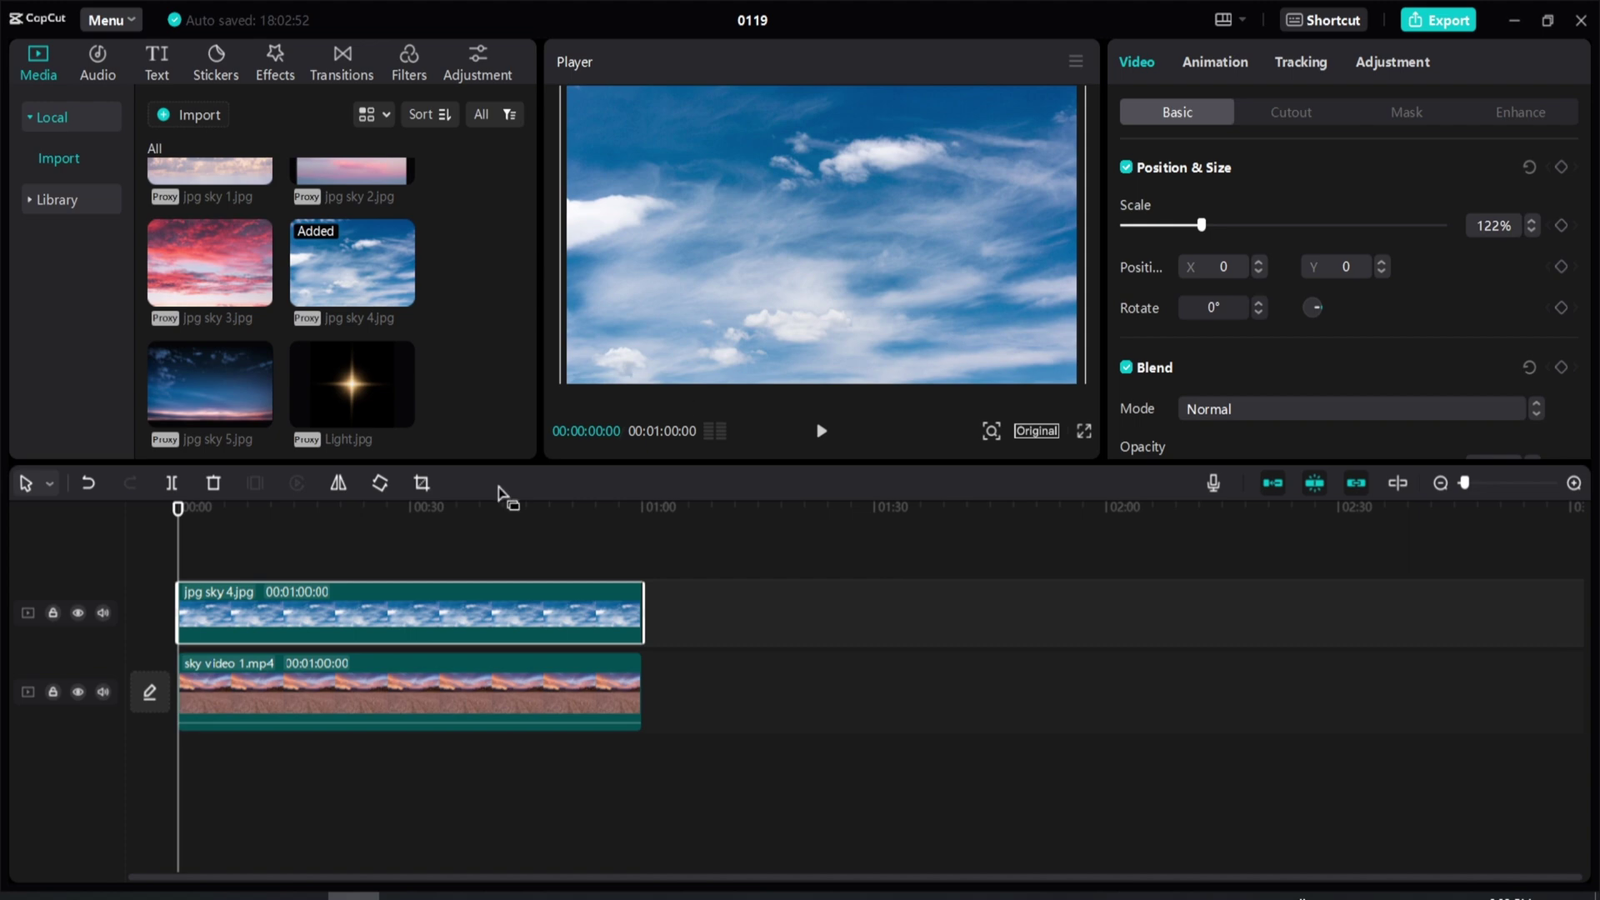
{"action": "left_click", "coordinate": [1261, 194]}
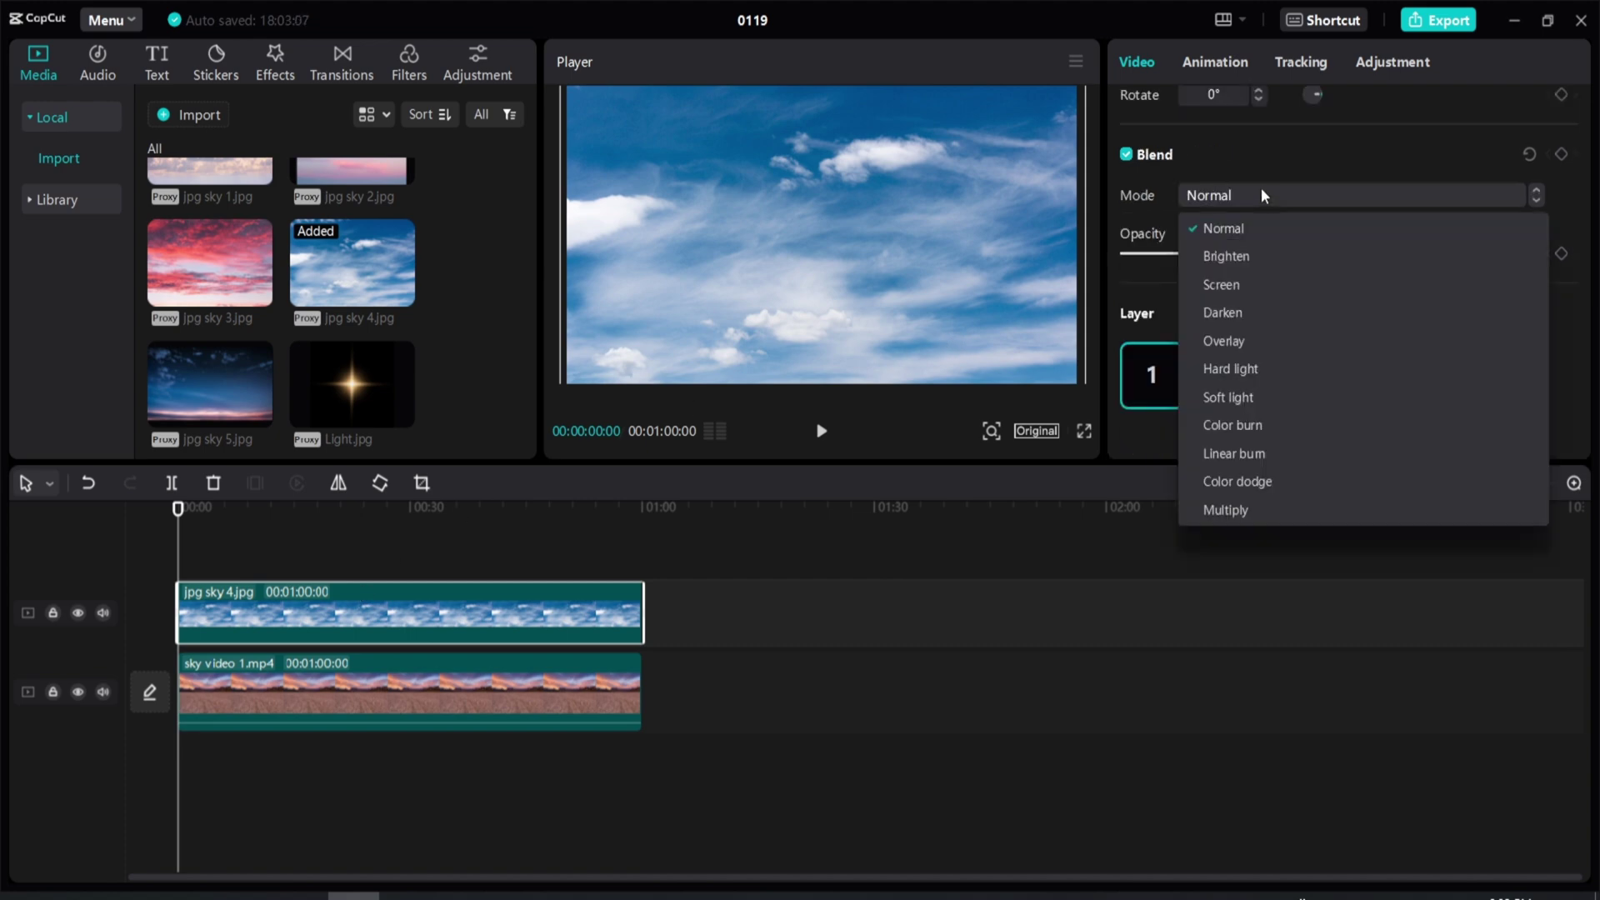
{"action": "left_click", "coordinate": [1260, 340]}
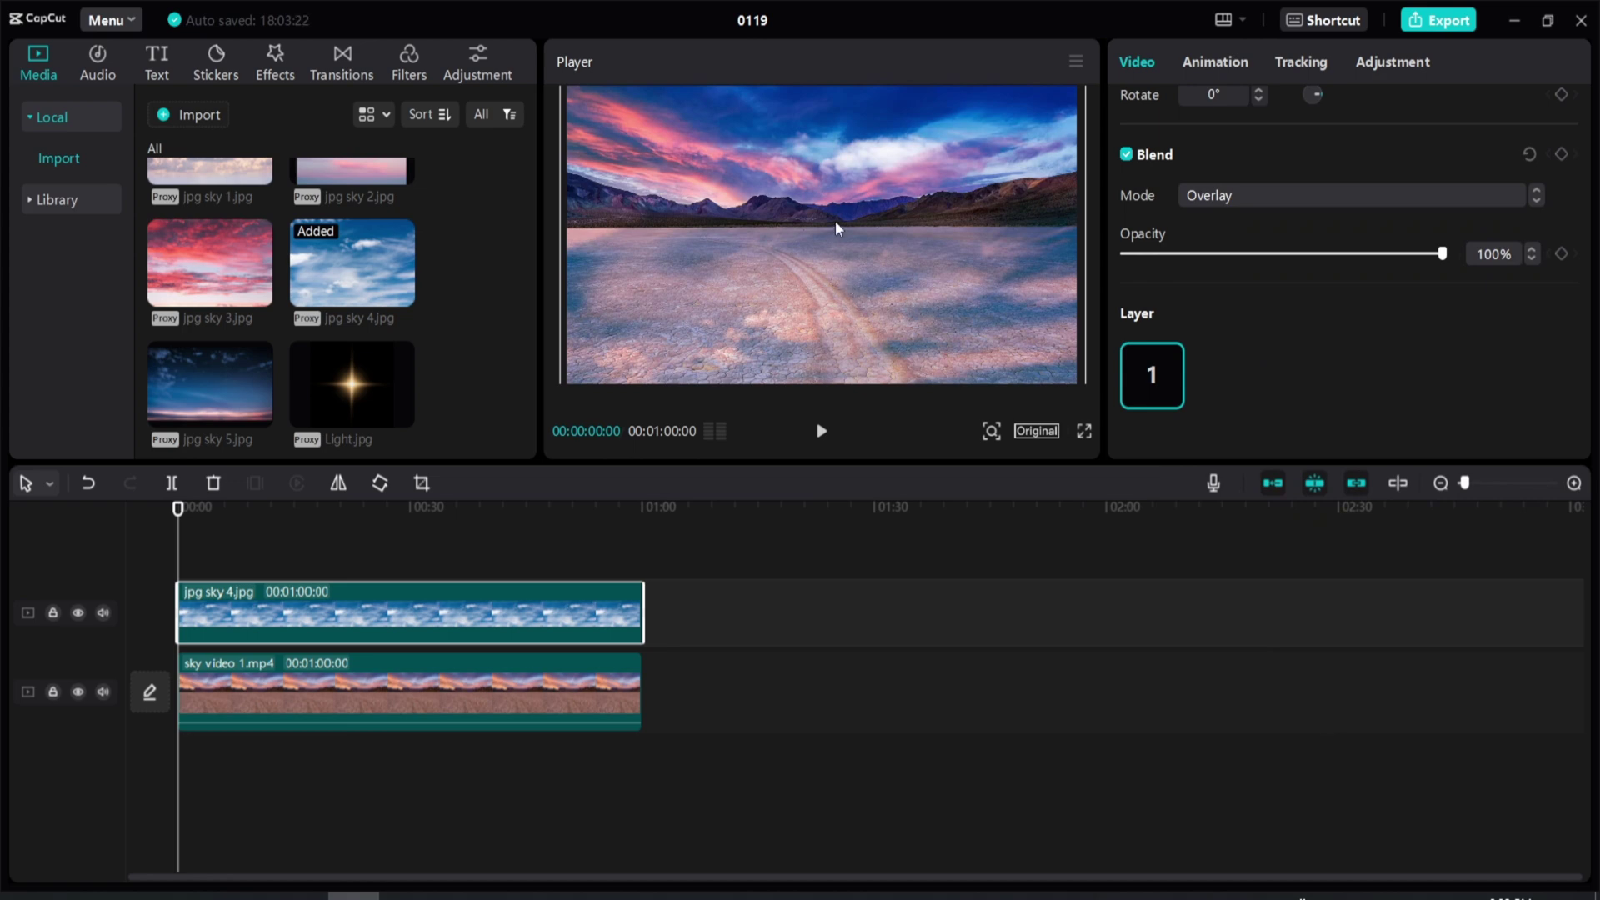
{"action": "left_click_drag", "start_coordinate": [833, 118], "coordinate": [827, 60]}
{"action": "left_click_drag", "start_coordinate": [807, 296], "coordinate": [765, 133]}
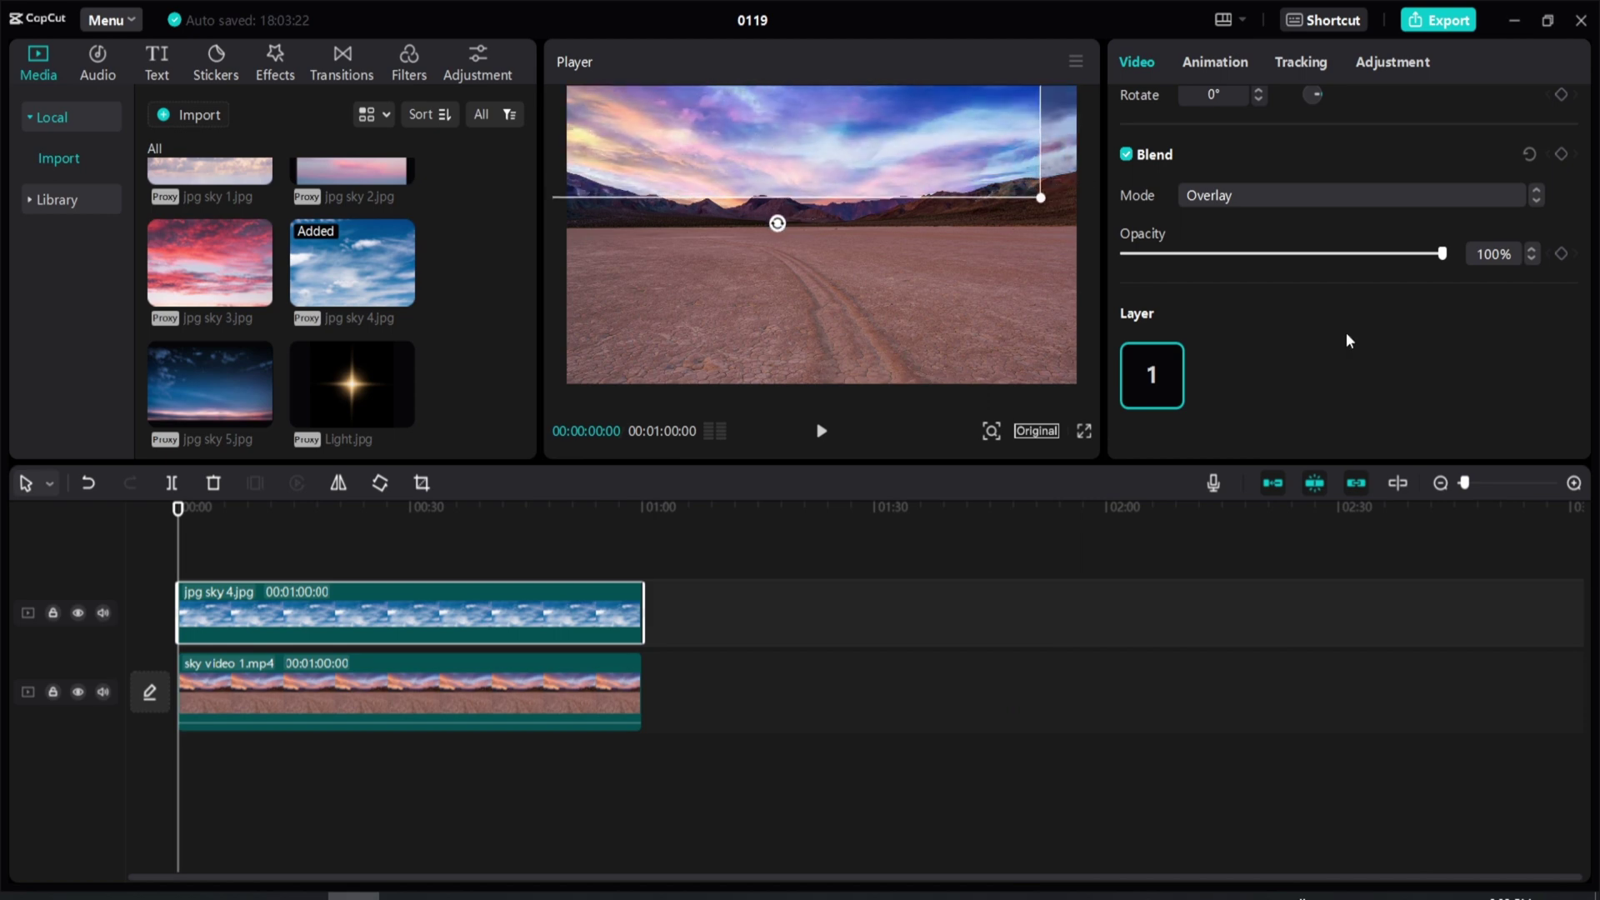
Set sky video 1.mp4's Brightness to 25, Highlight to -50 and Shadow to -50.
{"action": "left_click", "coordinate": [505, 701]}
{"action": "left_click", "coordinate": [465, 612]}
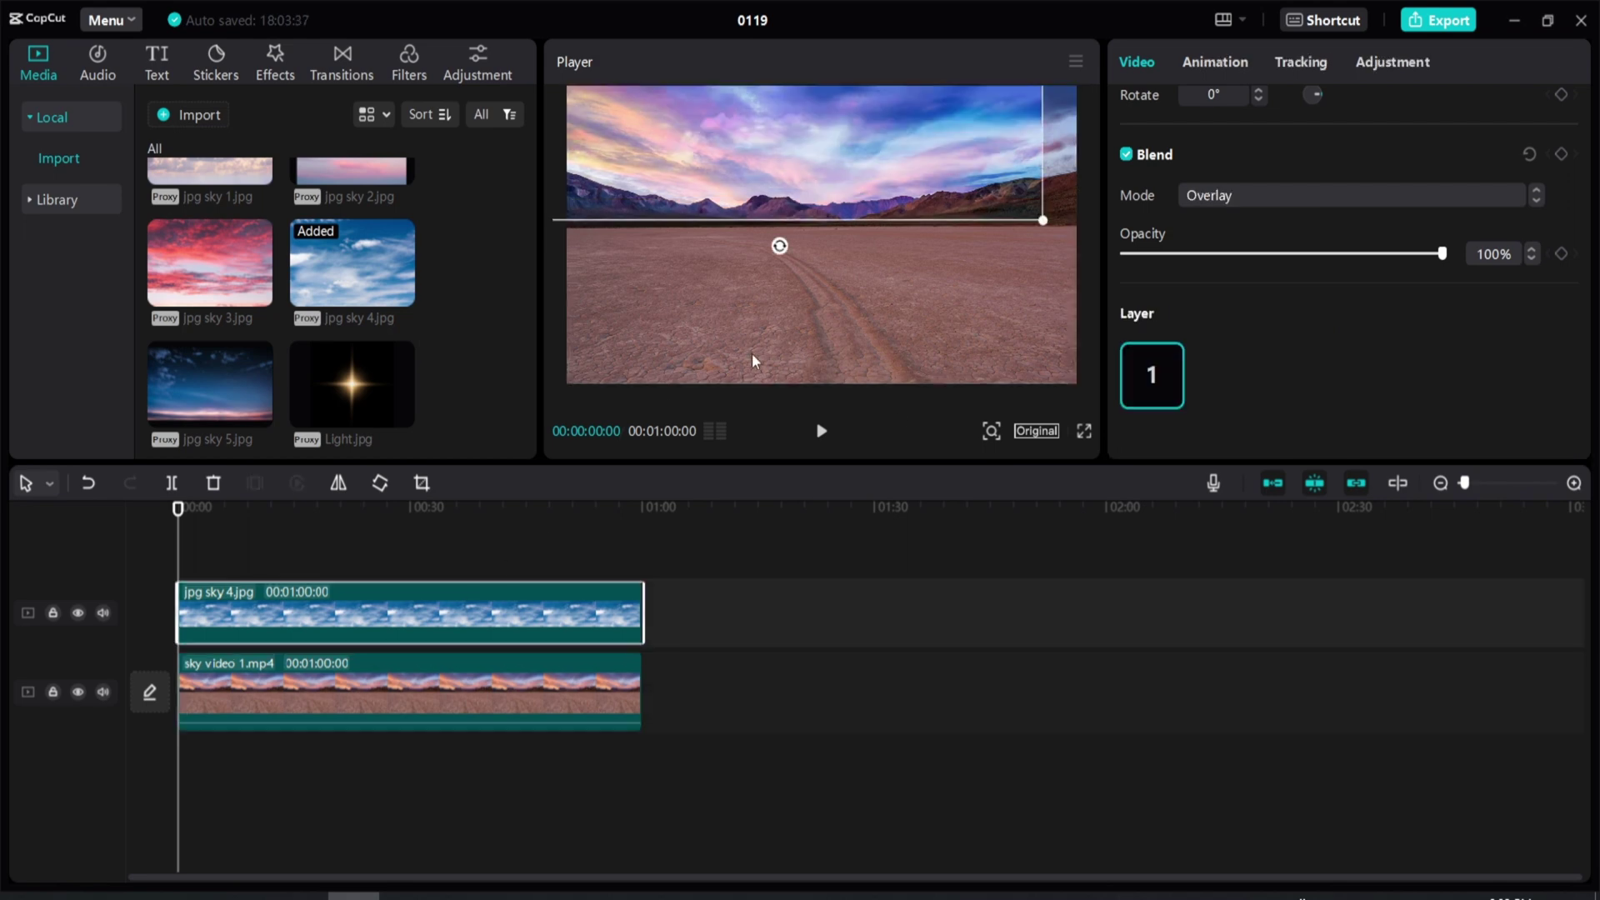
{"action": "left_click", "coordinate": [397, 693]}
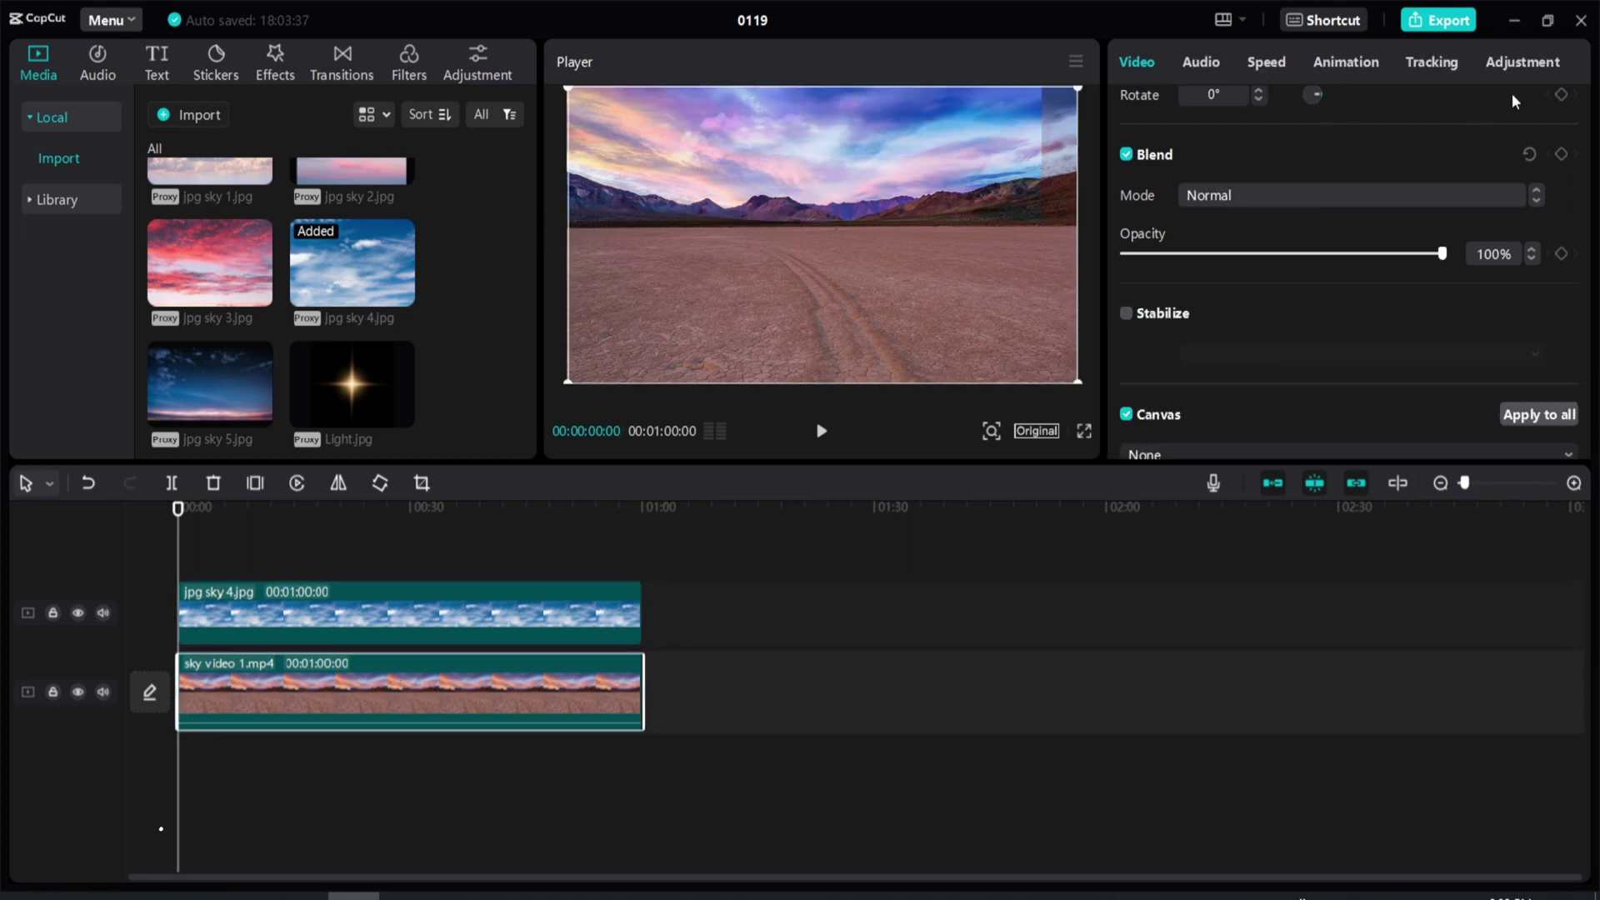
{"action": "left_click", "coordinate": [1505, 62]}
{"action": "scroll", "coordinate": [1275, 225], "scroll_direction": "down", "scroll_amount": 5}
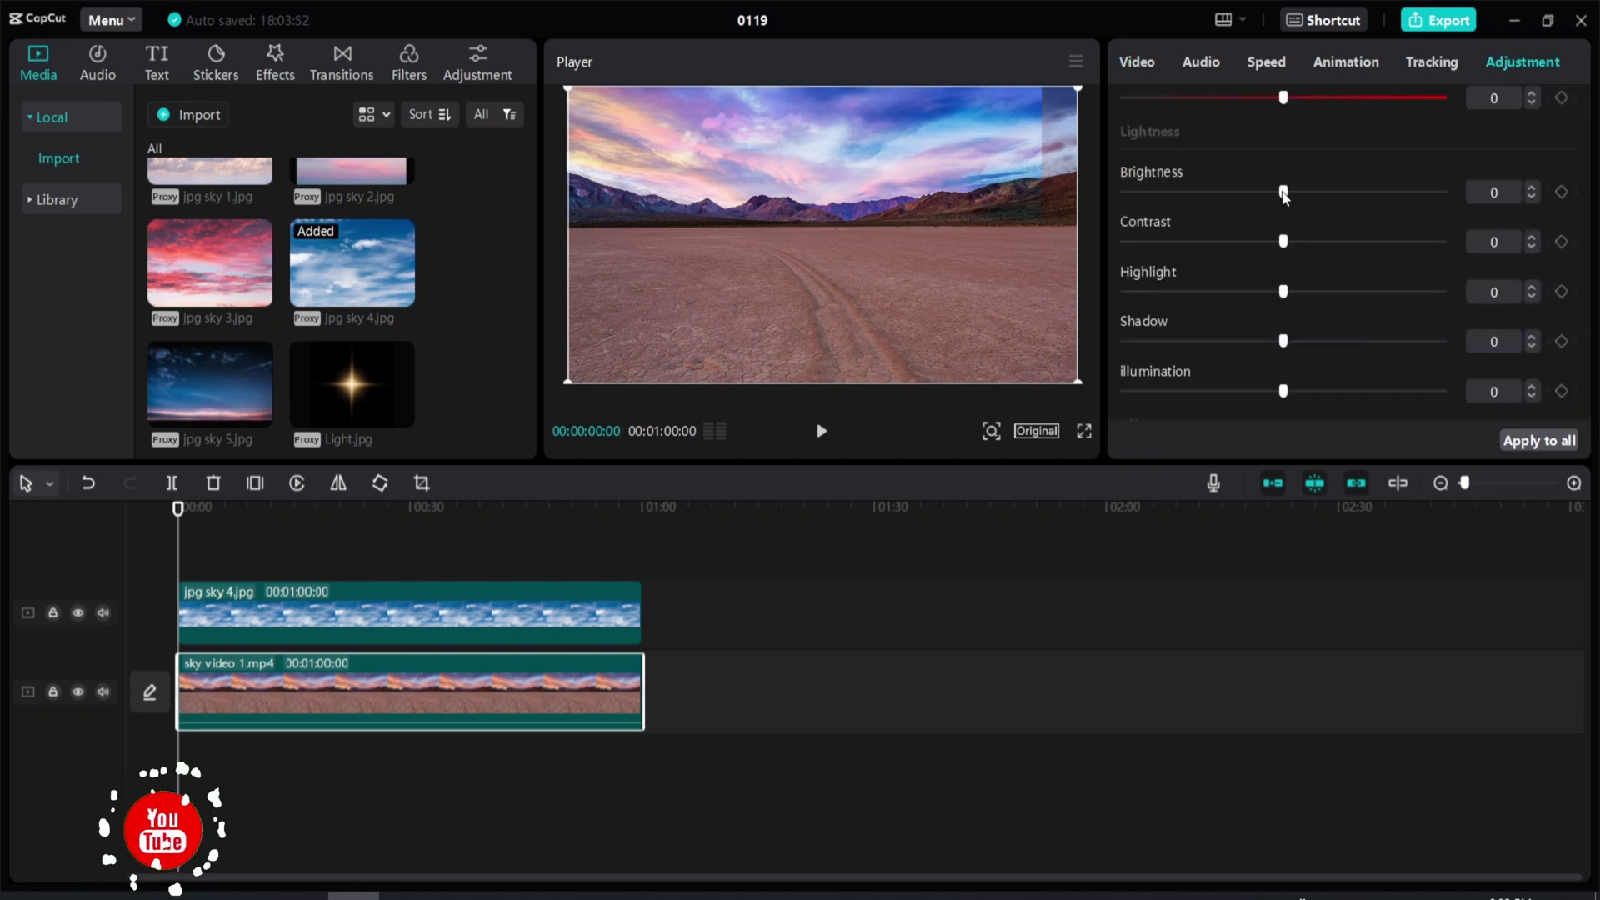
{"action": "left_click_drag", "start_coordinate": [1286, 196], "coordinate": [1317, 198]}
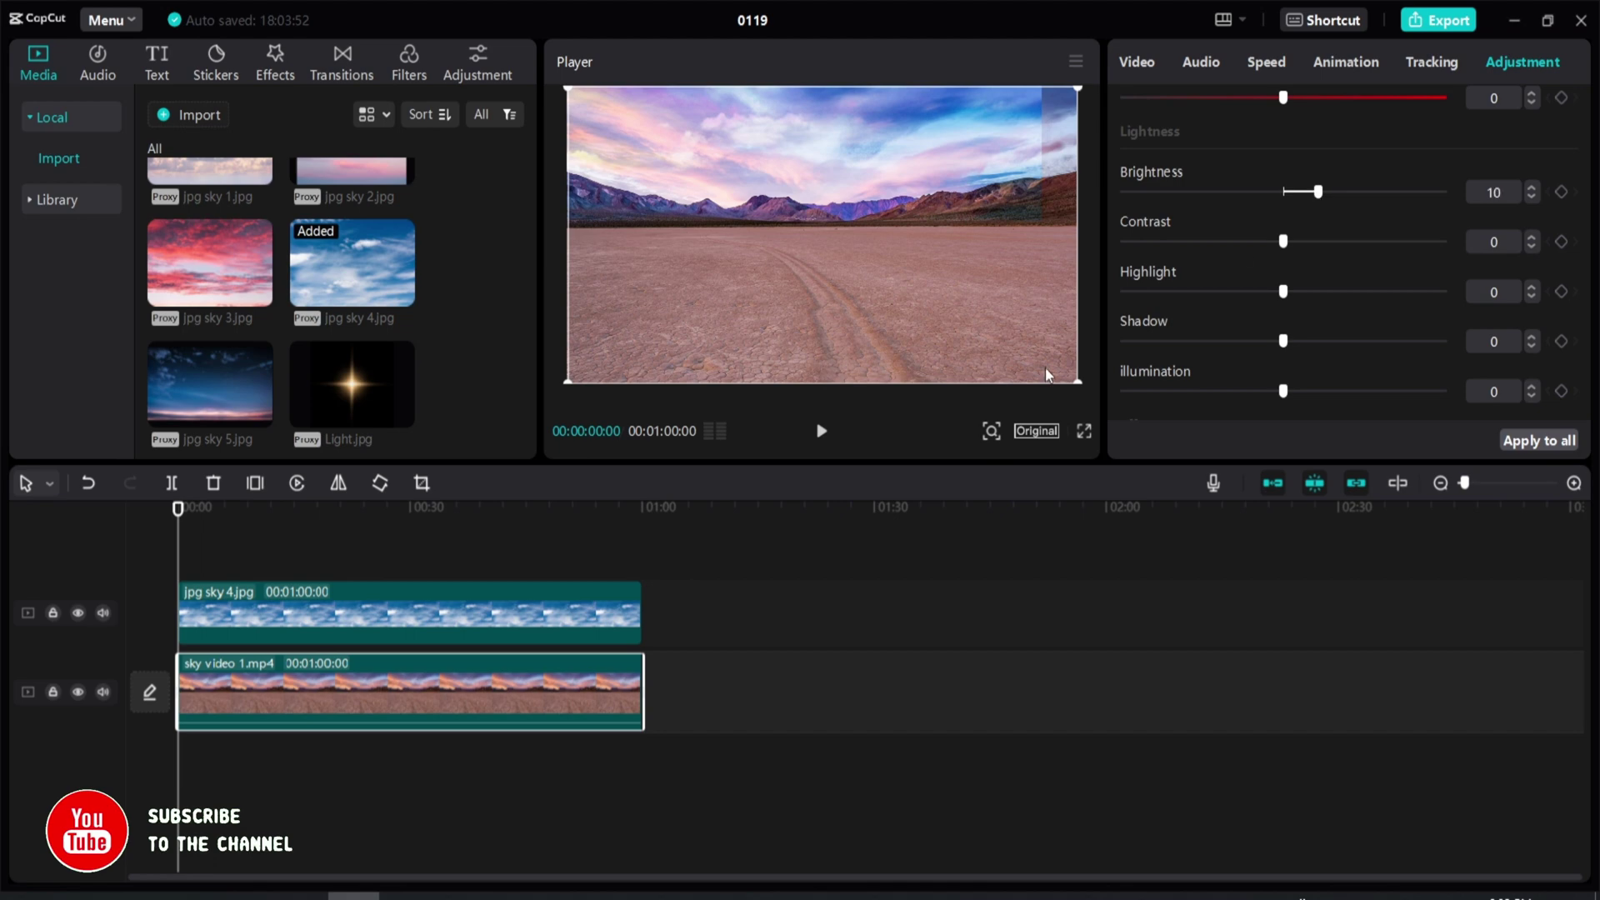
{"action": "left_click_drag", "start_coordinate": [1319, 196], "coordinate": [1347, 202]}
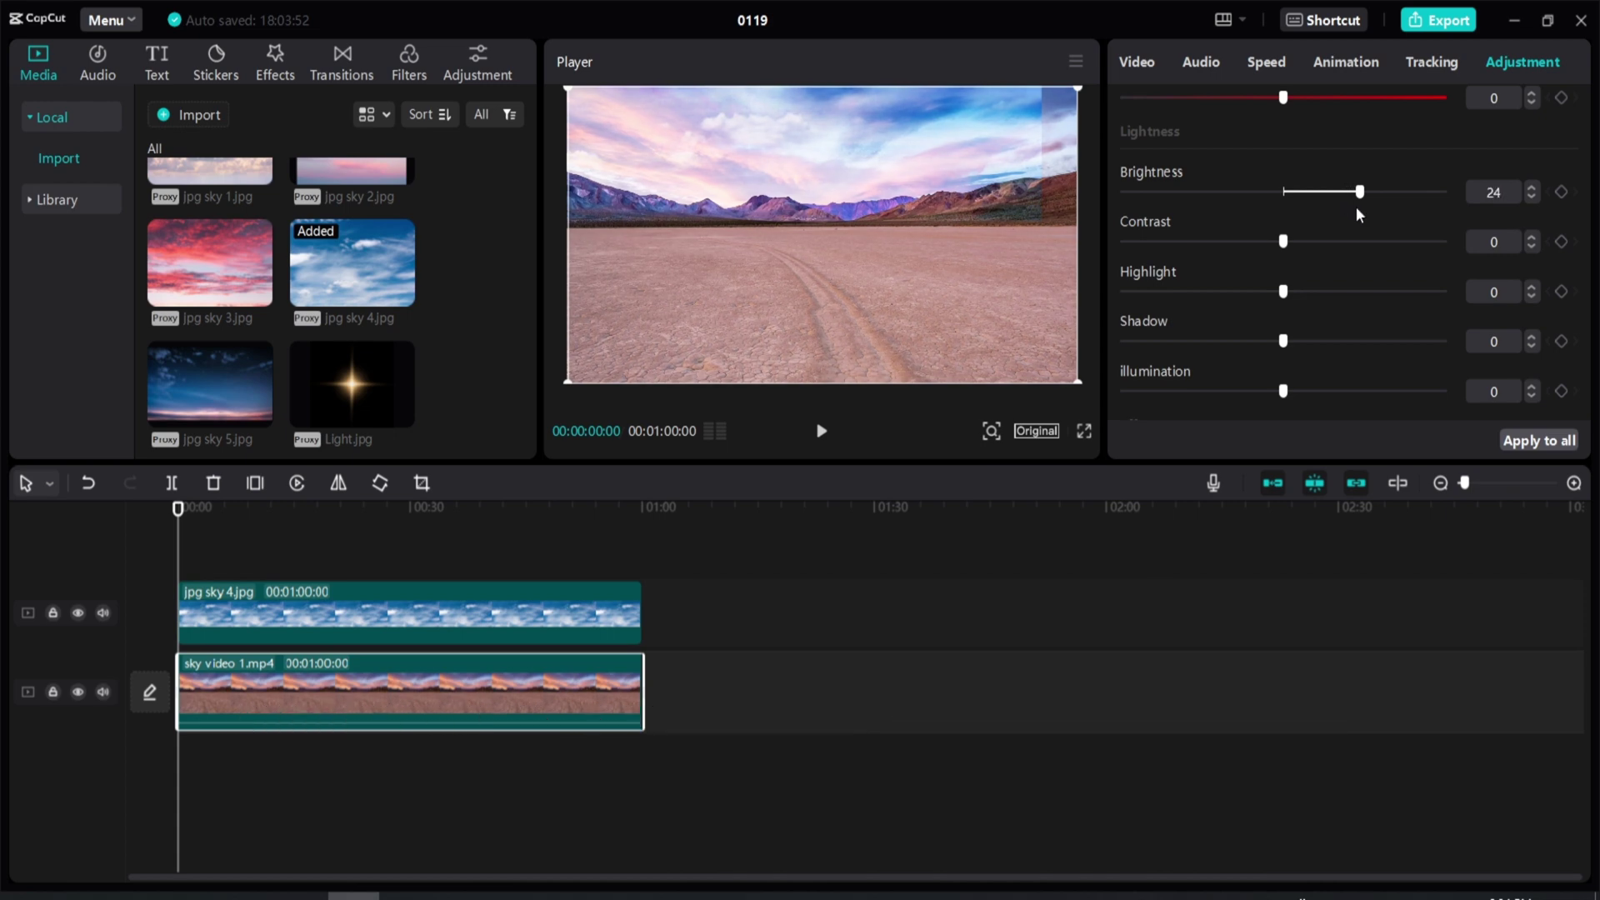
{"action": "left_click_drag", "start_coordinate": [1356, 210], "coordinate": [1358, 210]}
{"action": "left_click_drag", "start_coordinate": [1283, 292], "coordinate": [991, 292]}
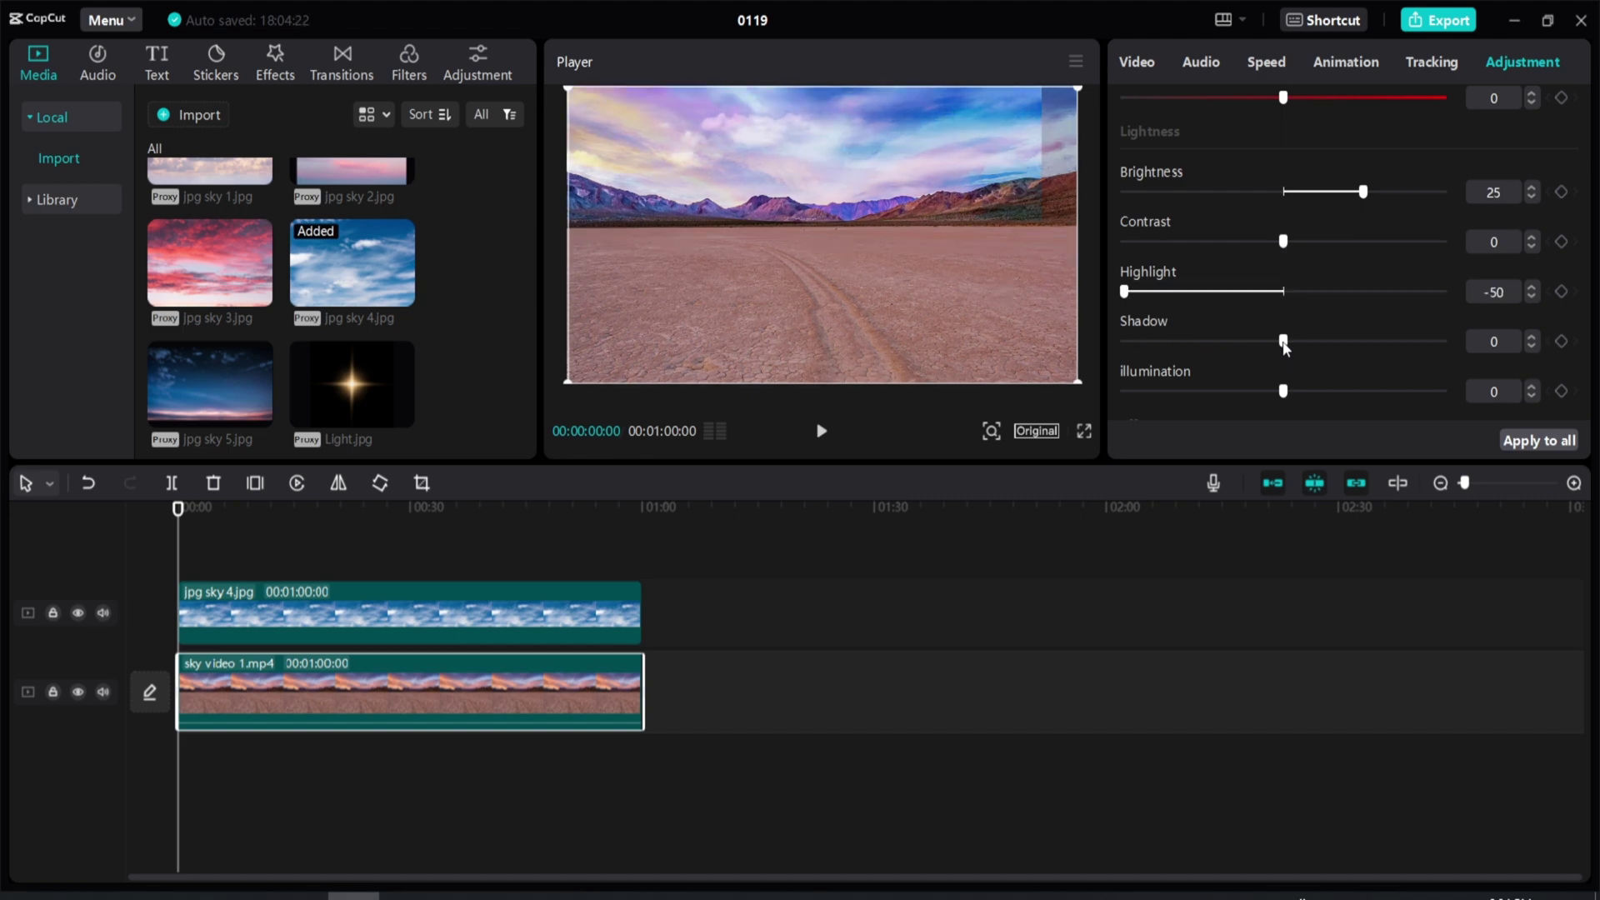
{"action": "left_click_drag", "start_coordinate": [1283, 340], "coordinate": [1204, 342]}
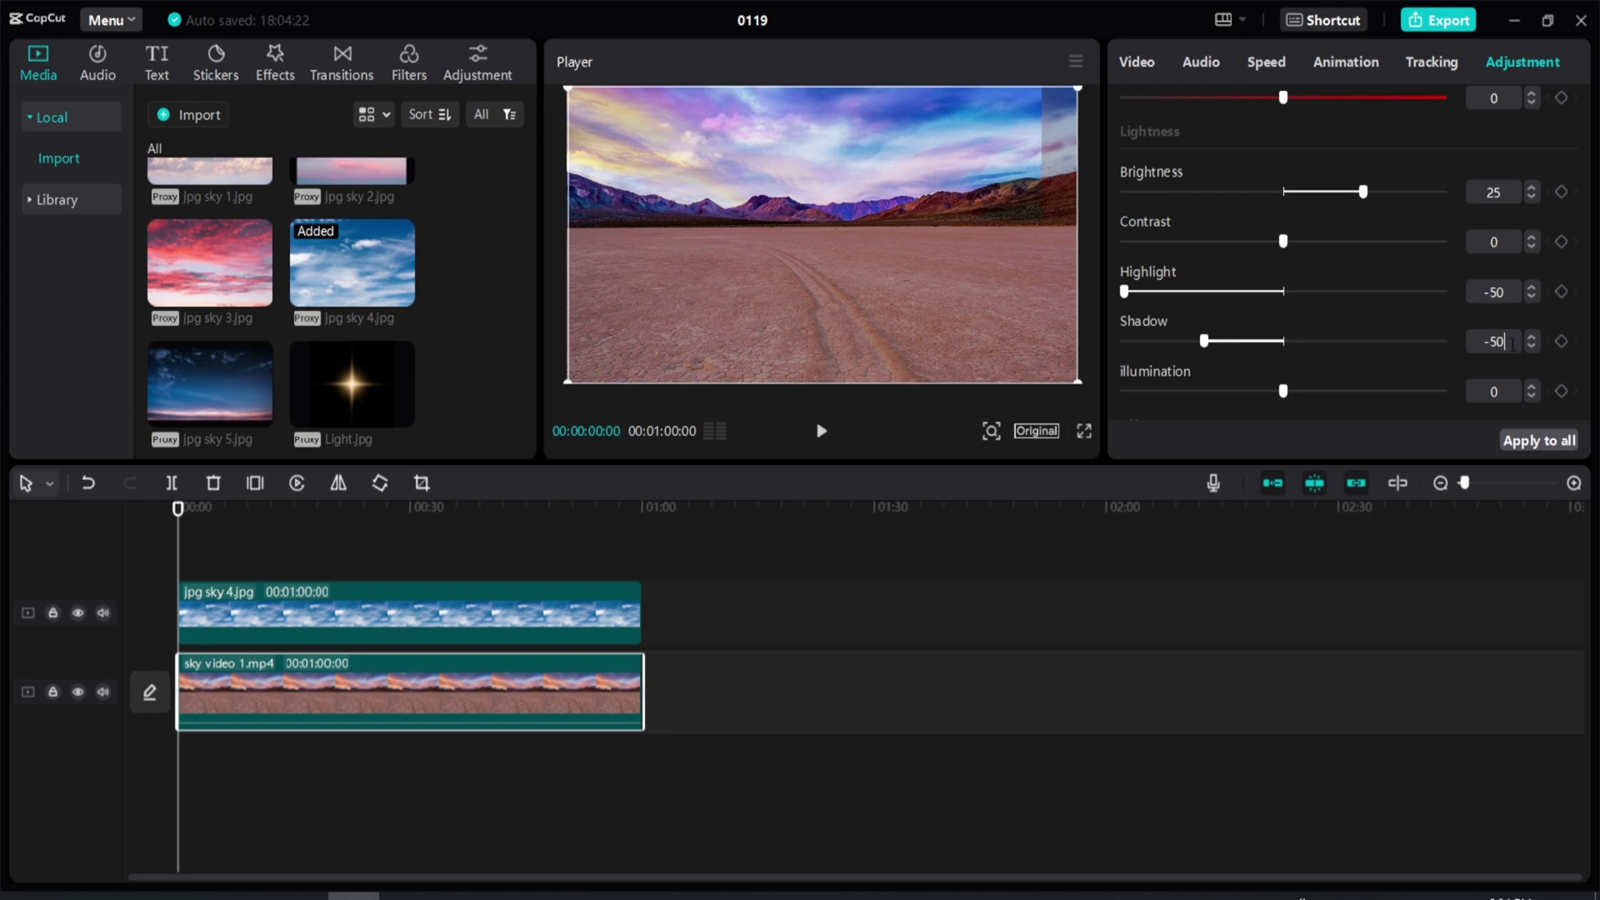
{"action": "key", "text": "Return"}
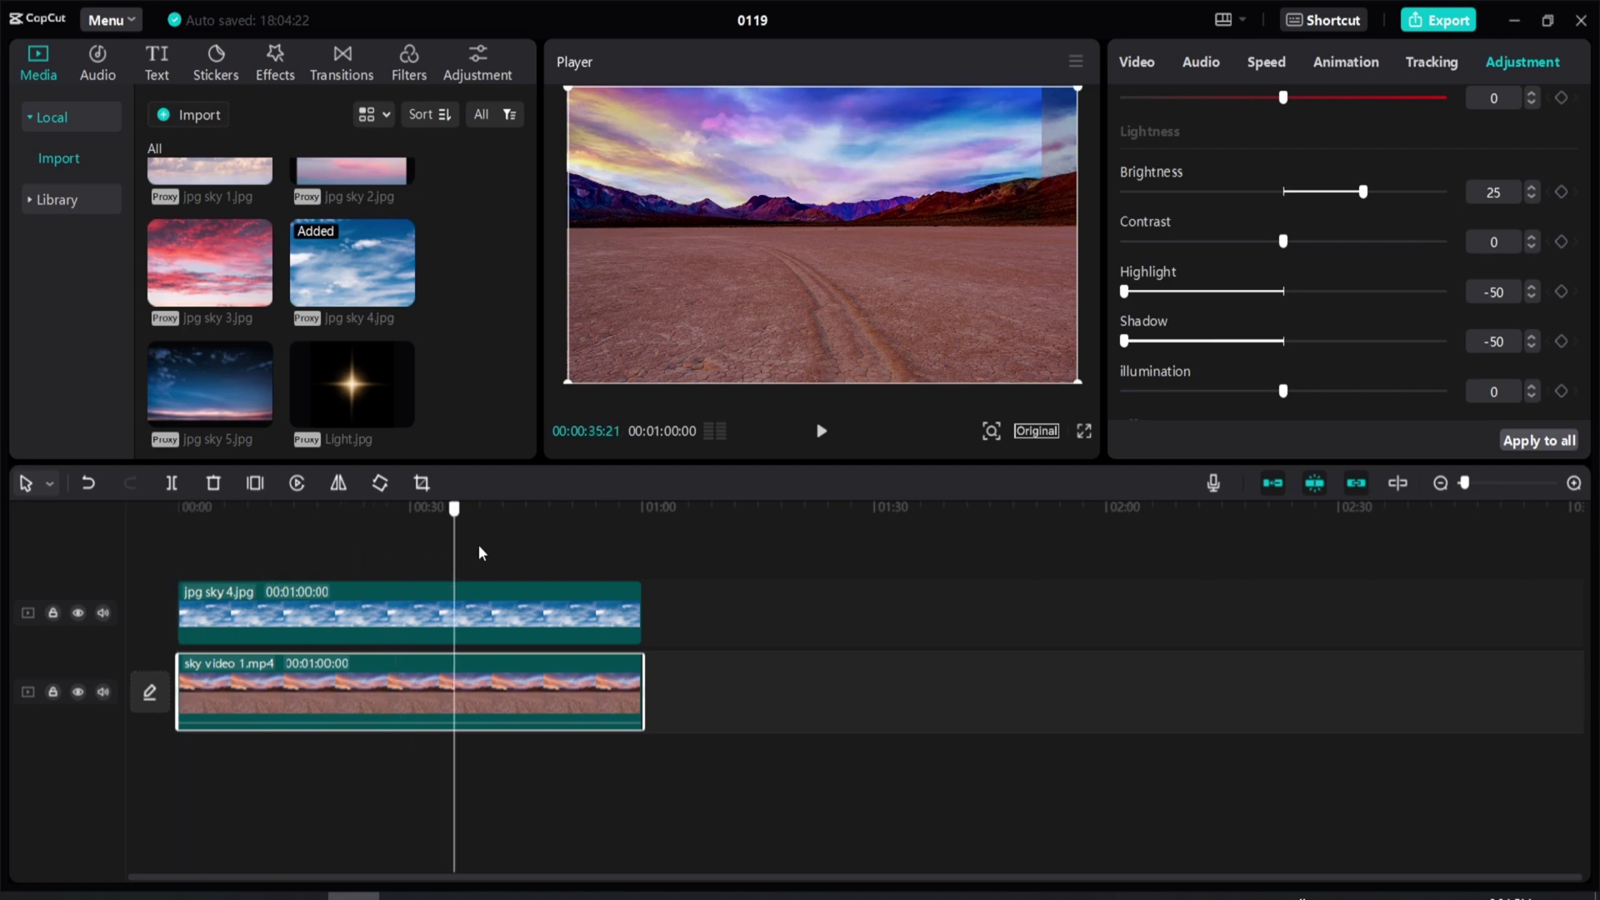
{"action": "left_click", "coordinate": [272, 613]}
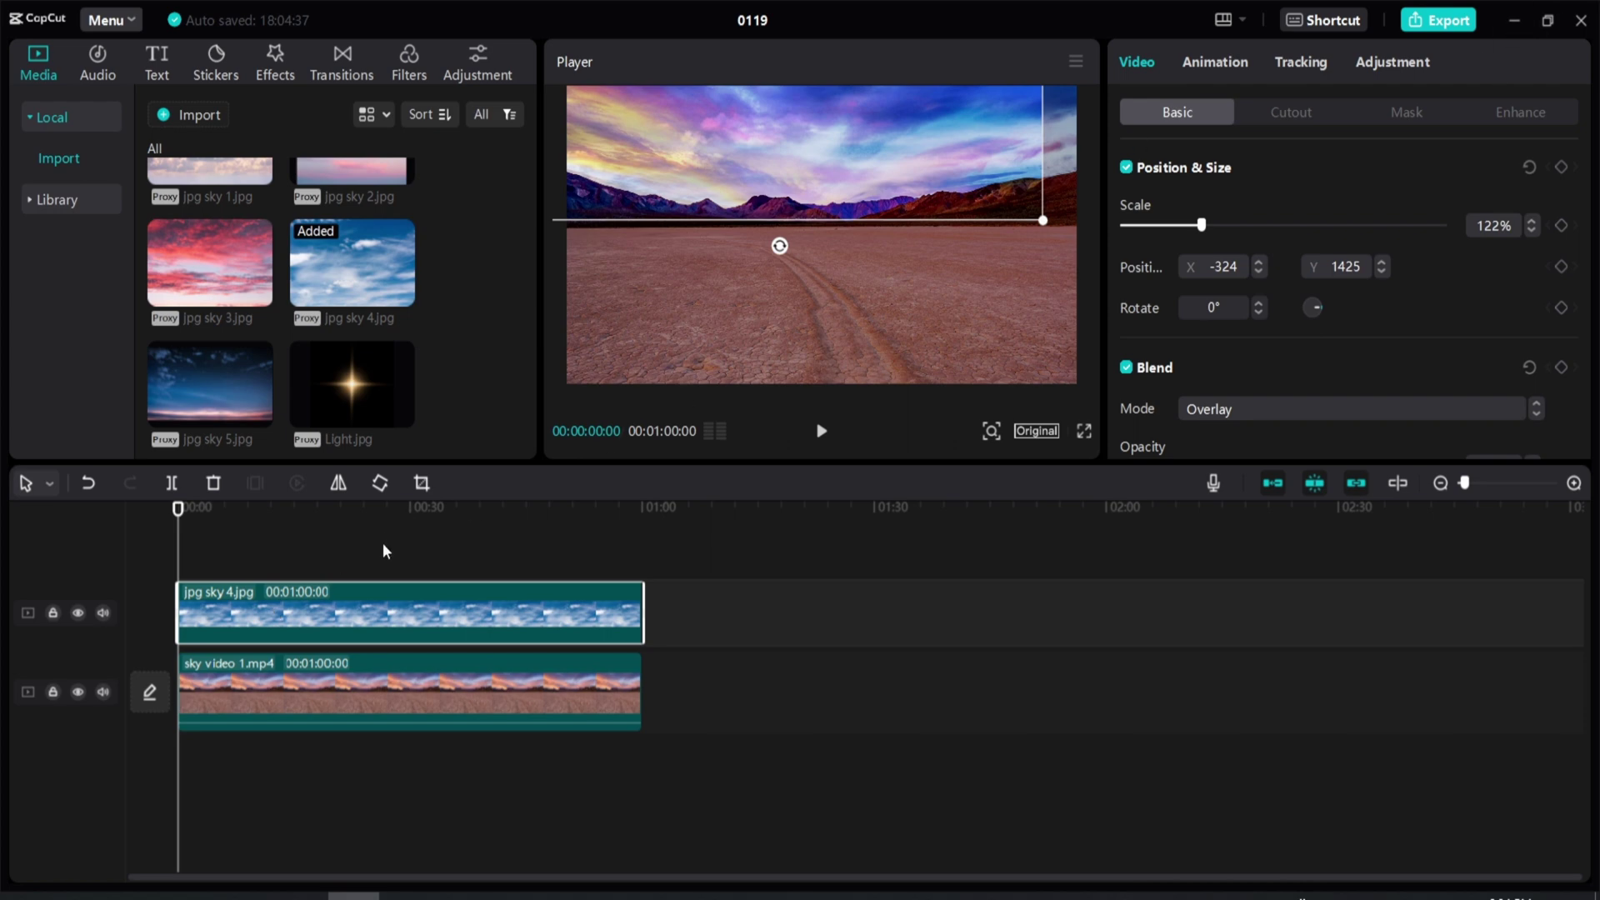
{"action": "mouse_move", "coordinate": [265, 598]}
{"action": "left_mouse_down"}
{"action": "mouse_move", "coordinate": [435, 604]}
{"action": "mouse_move", "coordinate": [269, 612]}
{"action": "left_mouse_up"}
{"action": "key", "text": "space"}
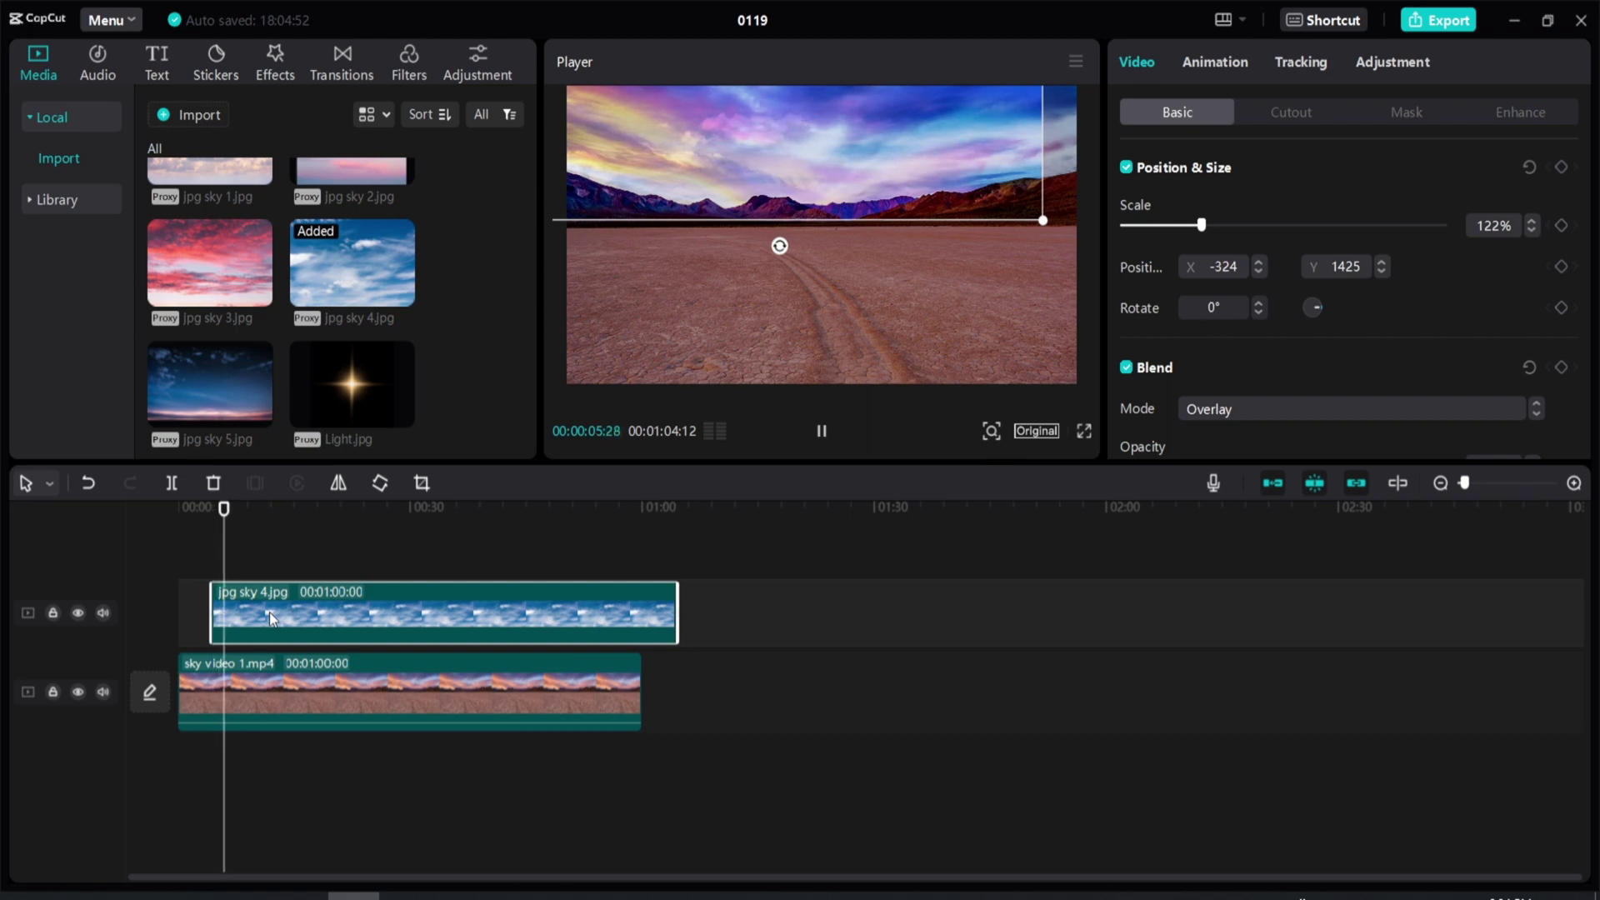
{"action": "left_click_drag", "start_coordinate": [269, 611], "coordinate": [235, 611]}
{"action": "scroll", "coordinate": [422, 268], "scroll_direction": "up", "scroll_amount": 2}
{"action": "scroll", "coordinate": [352, 297], "scroll_direction": "down", "scroll_amount": 3}
{"action": "scroll", "coordinate": [352, 297], "scroll_direction": "up", "scroll_amount": 2}
Add Light.jpg on a new top track and position it in the frame with Normal blend.
{"action": "left_click", "coordinate": [367, 352]}
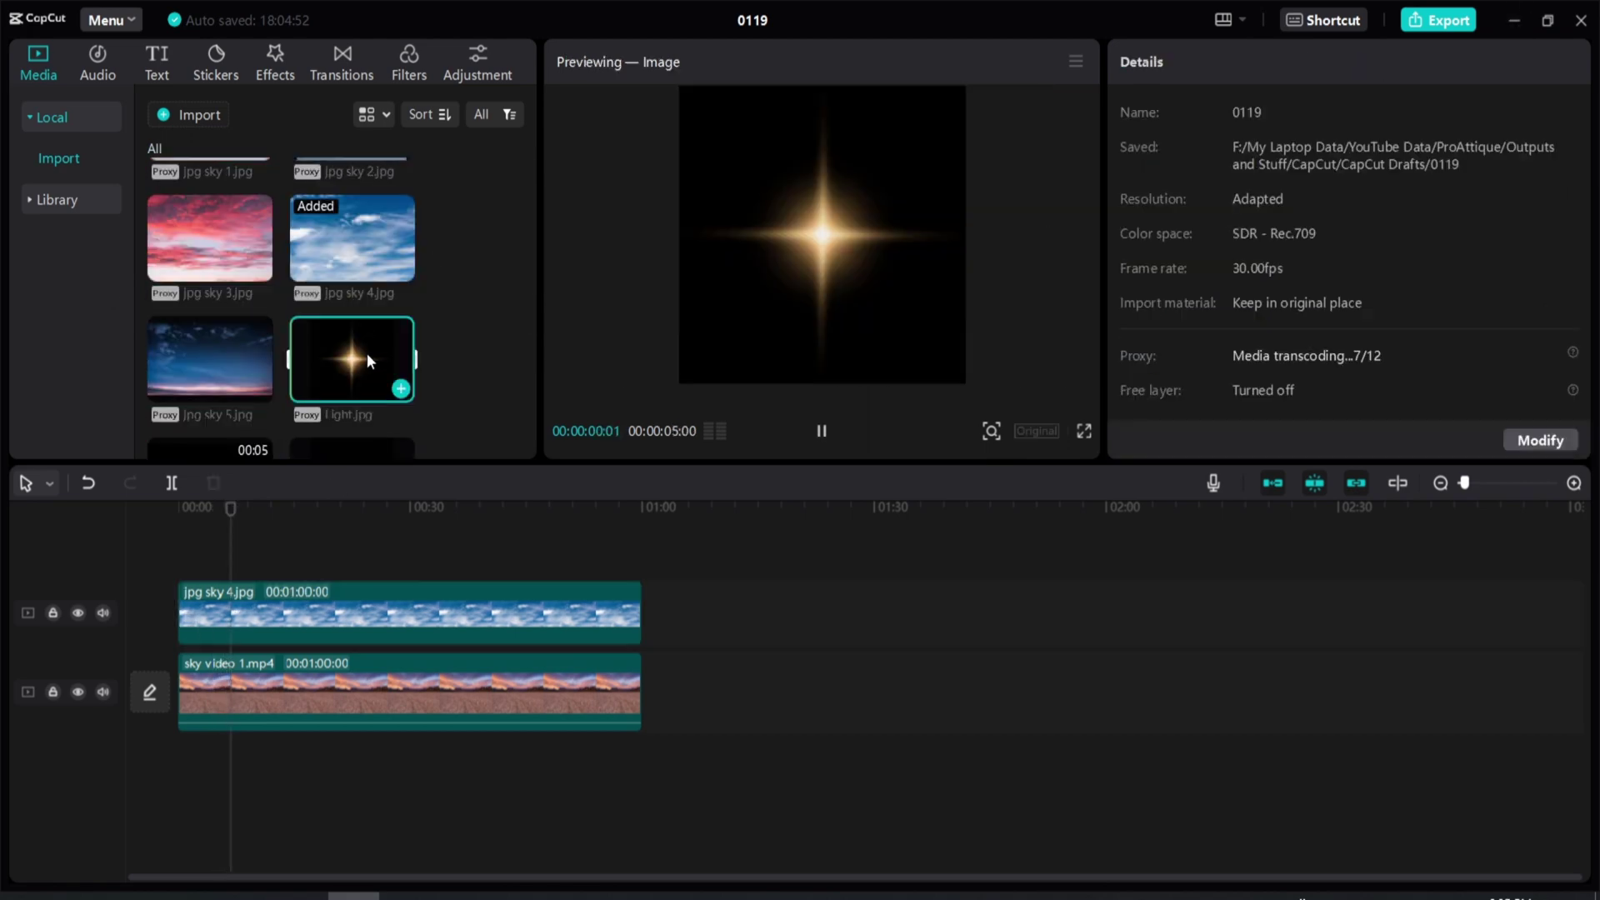
{"action": "left_click_drag", "start_coordinate": [366, 352], "coordinate": [253, 564]}
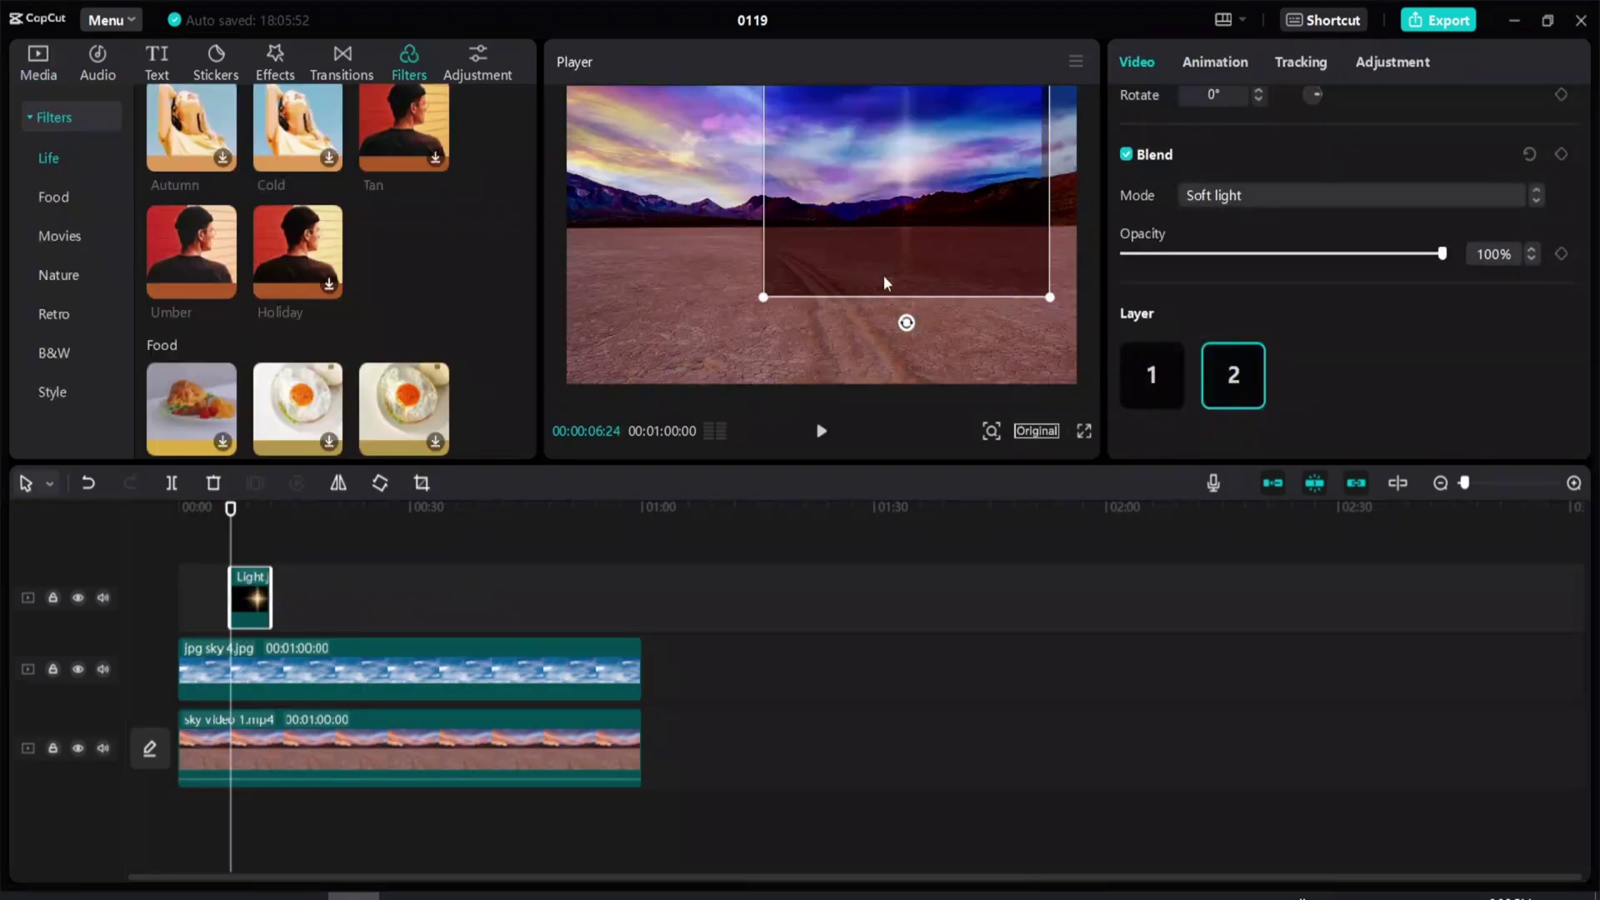
{"action": "left_click_drag", "start_coordinate": [883, 275], "coordinate": [771, 230]}
{"action": "left_click", "coordinate": [1250, 202]}
{"action": "left_click", "coordinate": [1230, 233]}
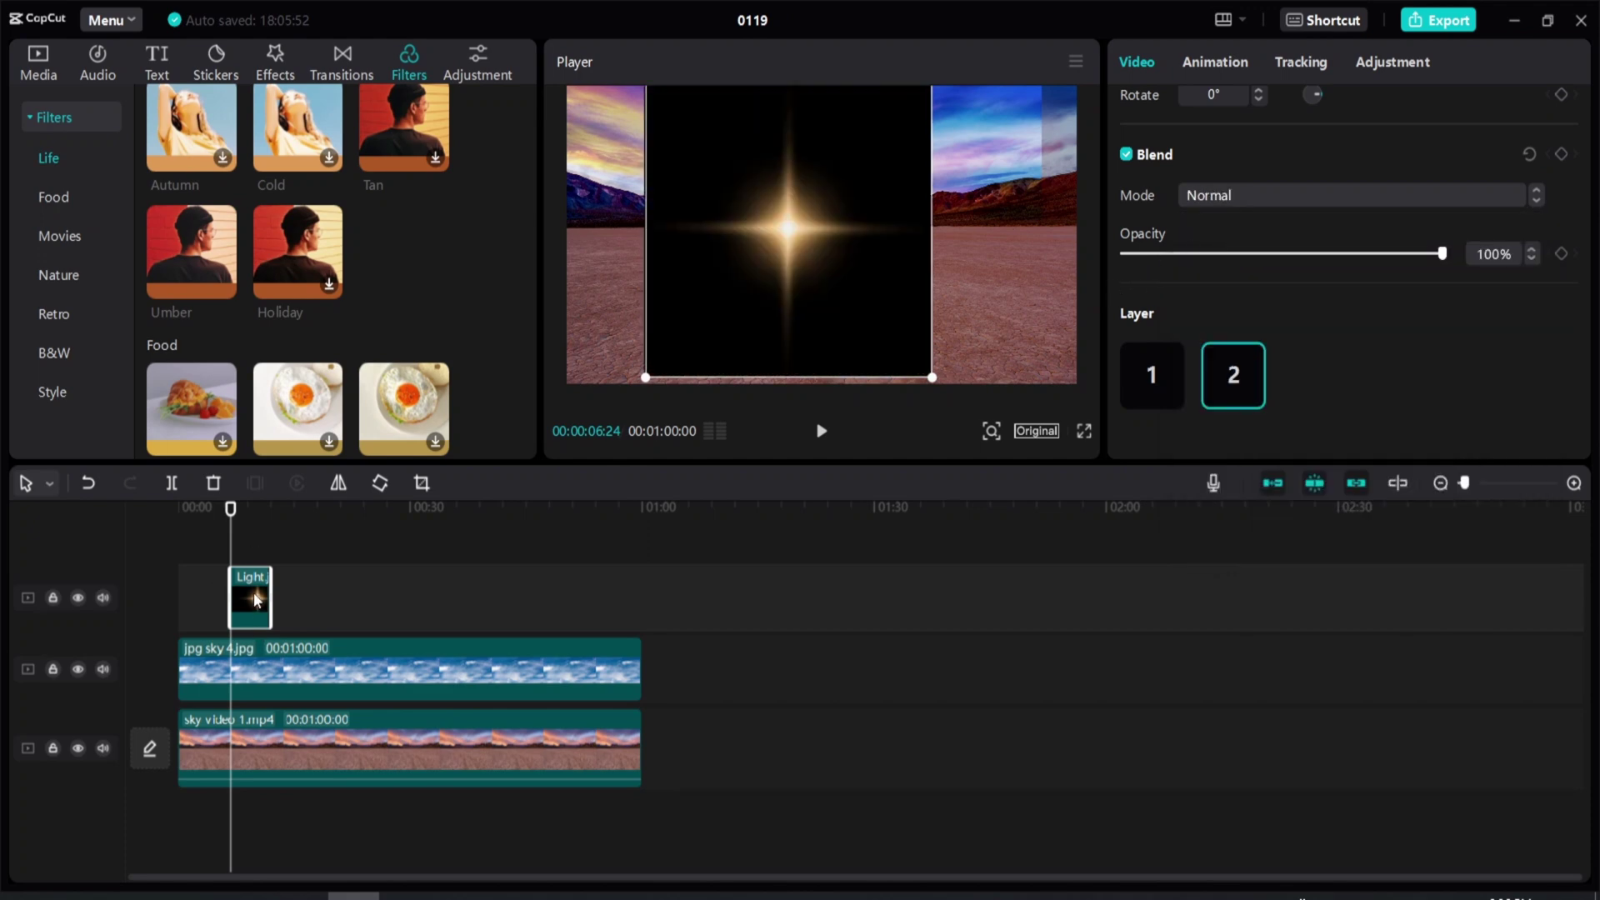
{"action": "left_click_drag", "start_coordinate": [707, 257], "coordinate": [696, 248]}
Blend the Light star image as Soft light after trying Hard light, place it in the sky, and play back.
{"action": "left_click", "coordinate": [1262, 193]}
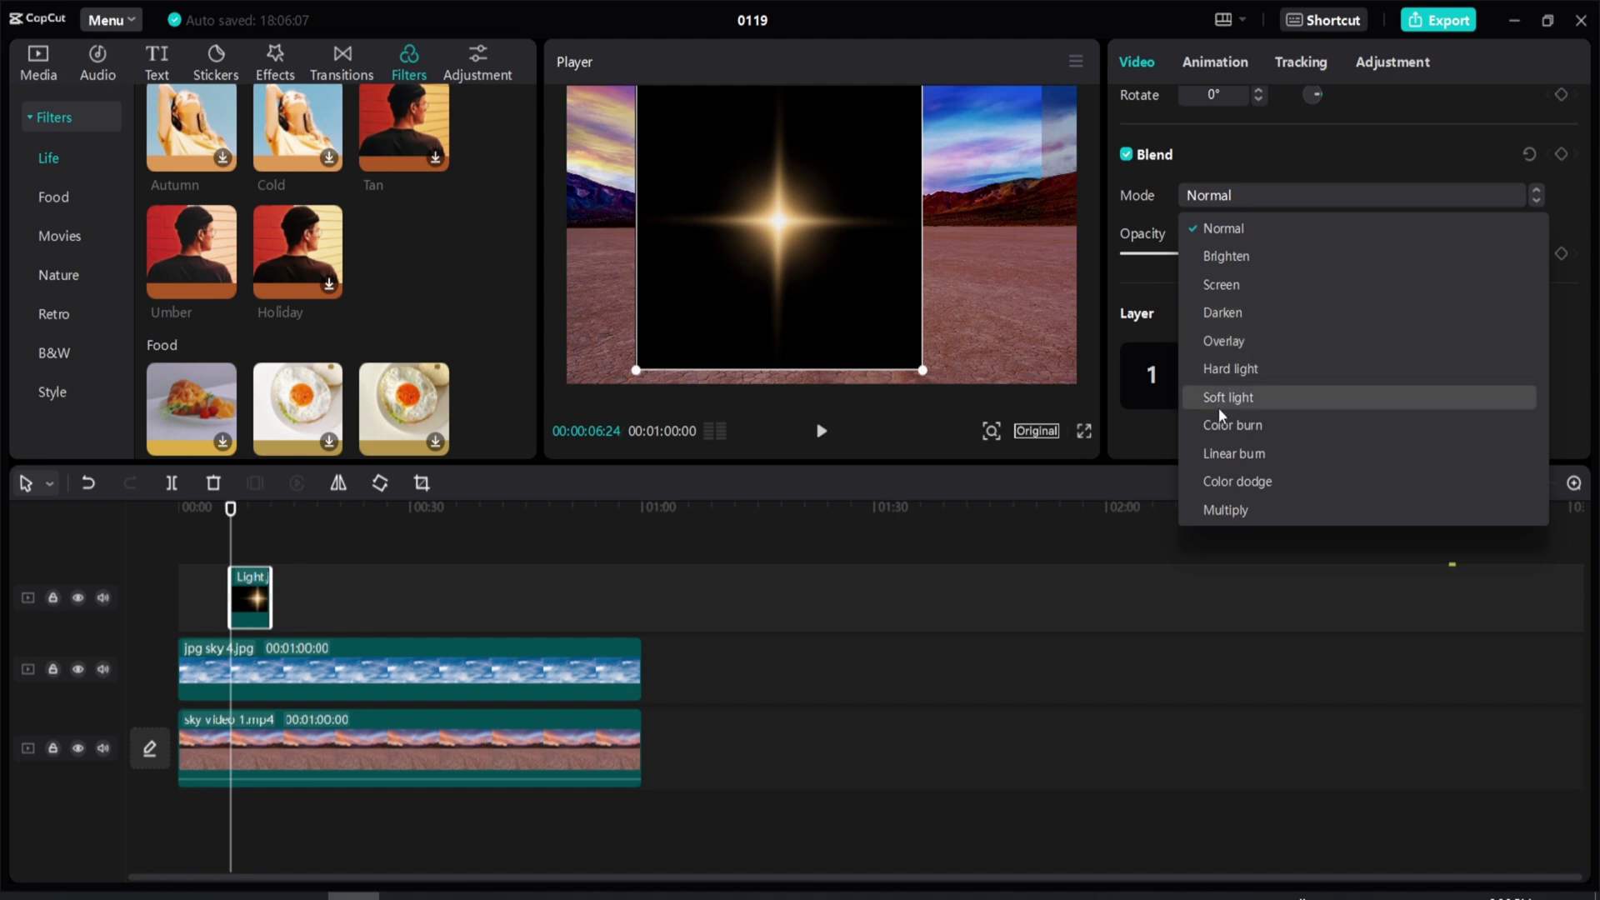
{"action": "left_click", "coordinate": [1242, 372]}
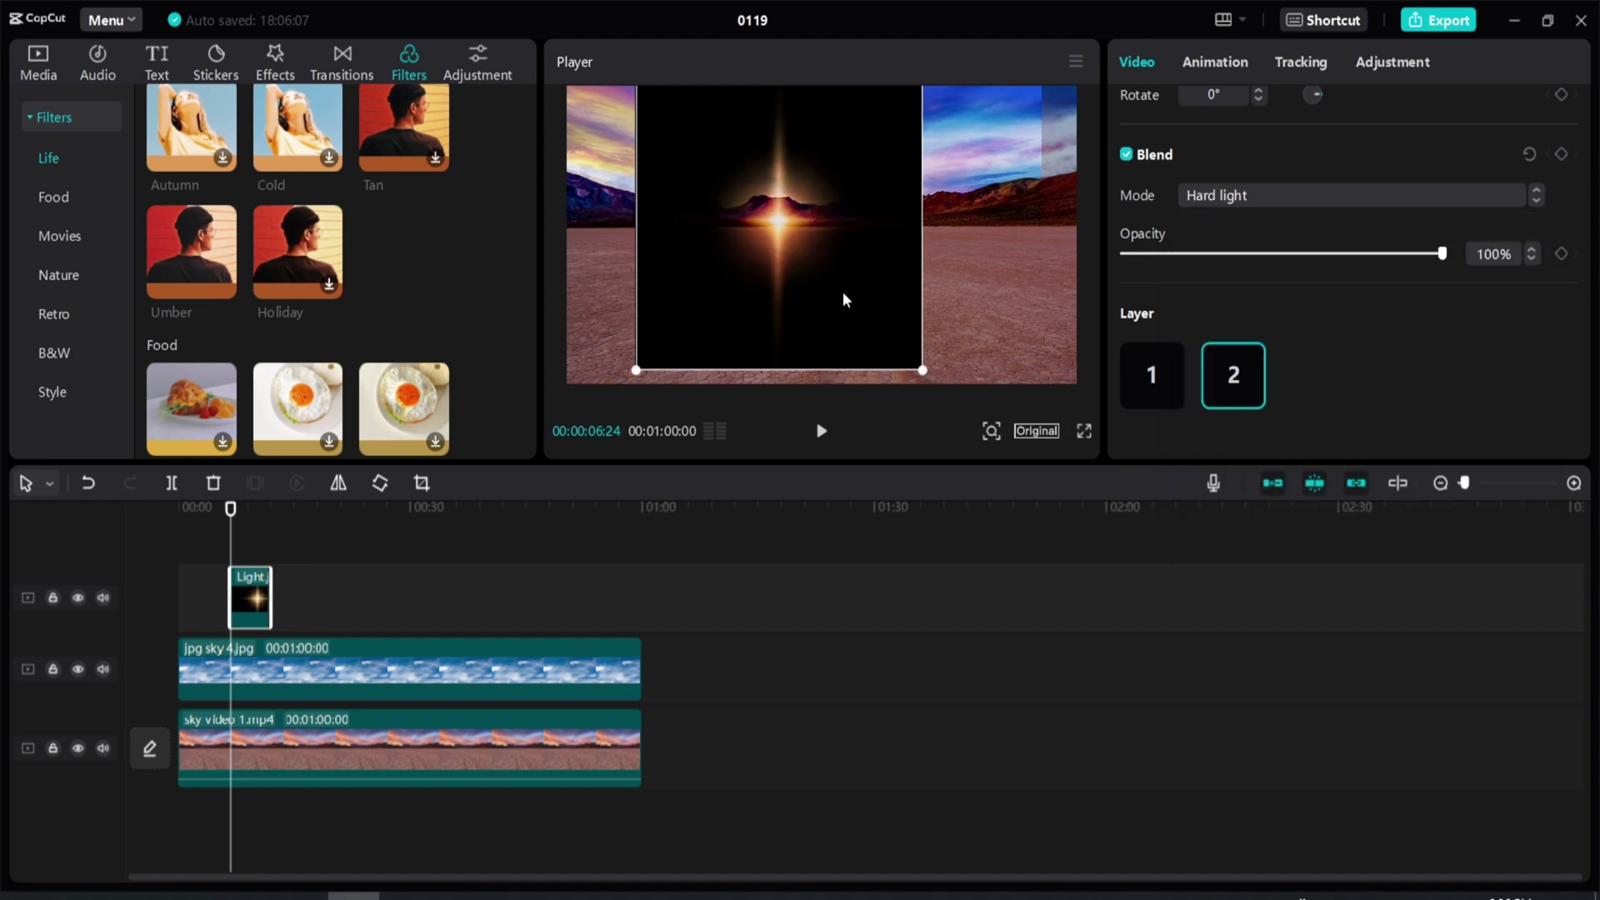
{"action": "left_click_drag", "start_coordinate": [793, 251], "coordinate": [908, 143]}
{"action": "left_click", "coordinate": [1243, 195]}
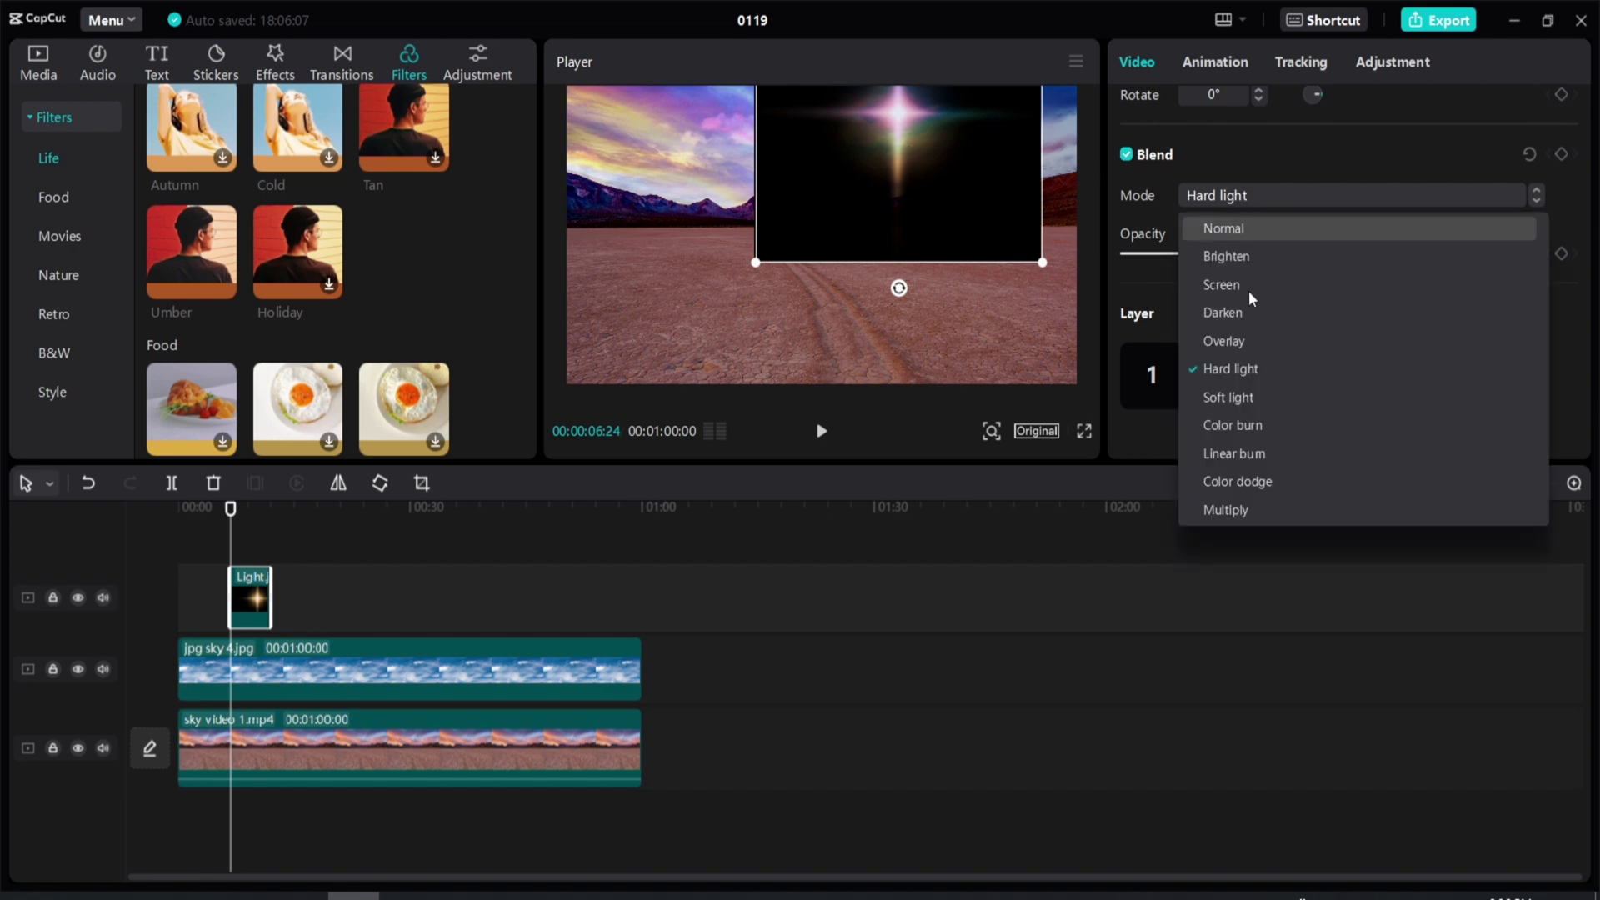
{"action": "left_click", "coordinate": [1228, 390]}
{"action": "mouse_move", "coordinate": [917, 209]}
{"action": "left_mouse_down"}
{"action": "mouse_move", "coordinate": [864, 207]}
{"action": "mouse_move", "coordinate": [1011, 207]}
{"action": "mouse_move", "coordinate": [655, 201]}
{"action": "mouse_move", "coordinate": [949, 169]}
{"action": "mouse_move", "coordinate": [893, 155]}
{"action": "mouse_move", "coordinate": [922, 205]}
{"action": "left_mouse_up"}
{"action": "scroll", "coordinate": [1143, 338], "scroll_direction": "up", "scroll_amount": 3}
{"action": "scroll", "coordinate": [1142, 338], "scroll_direction": "down", "scroll_amount": 2}
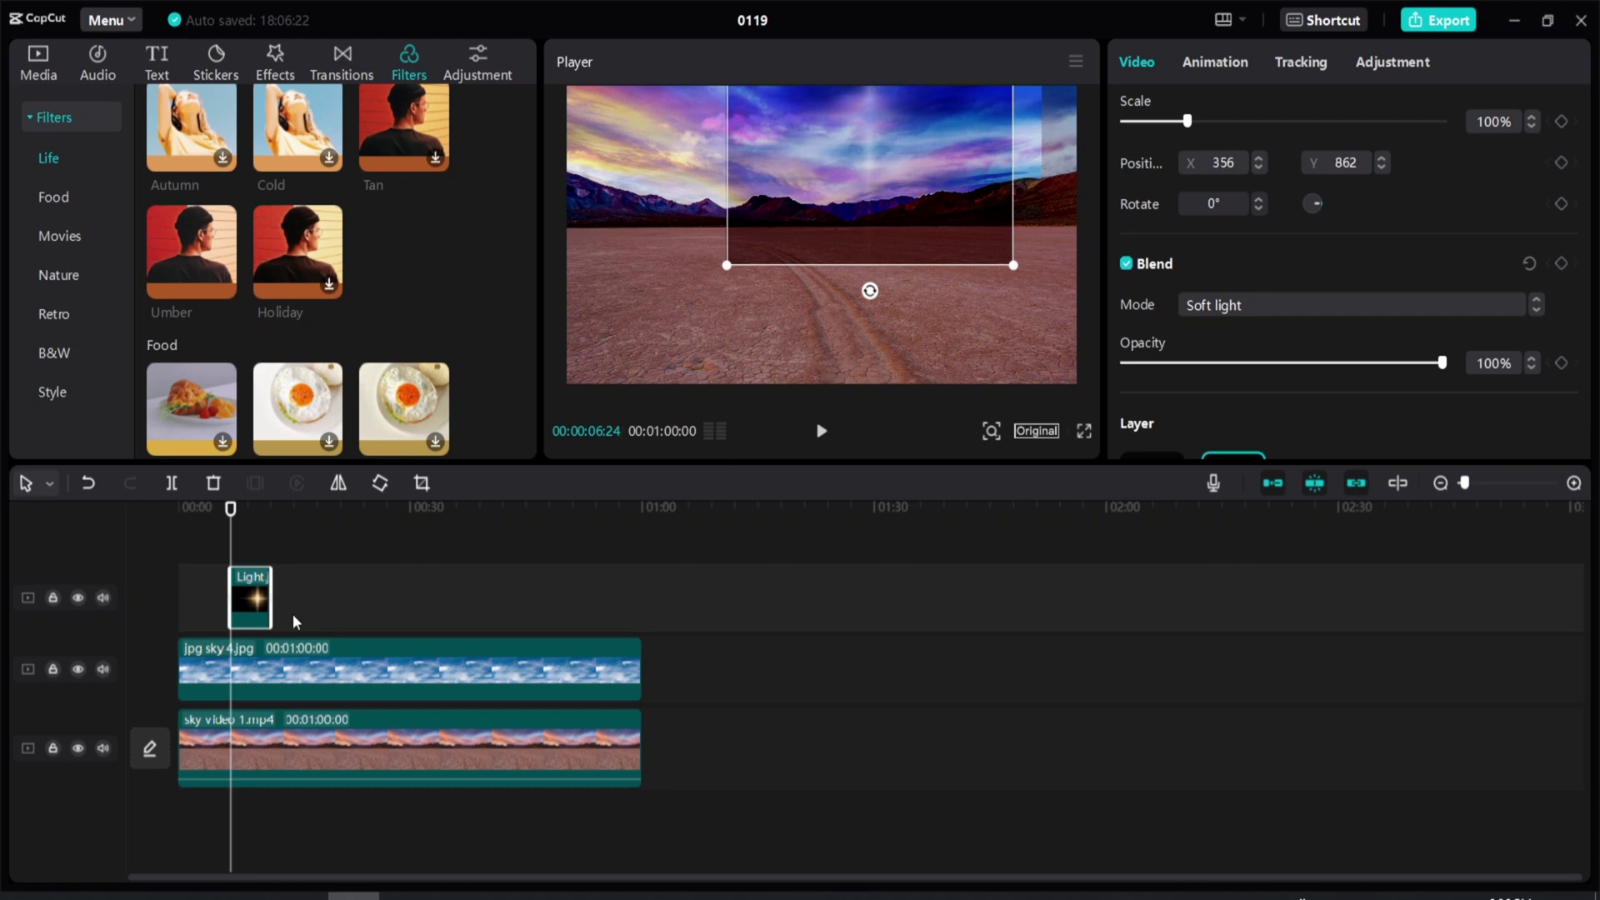
{"action": "left_click", "coordinate": [210, 578]}
{"action": "key", "text": "space"}
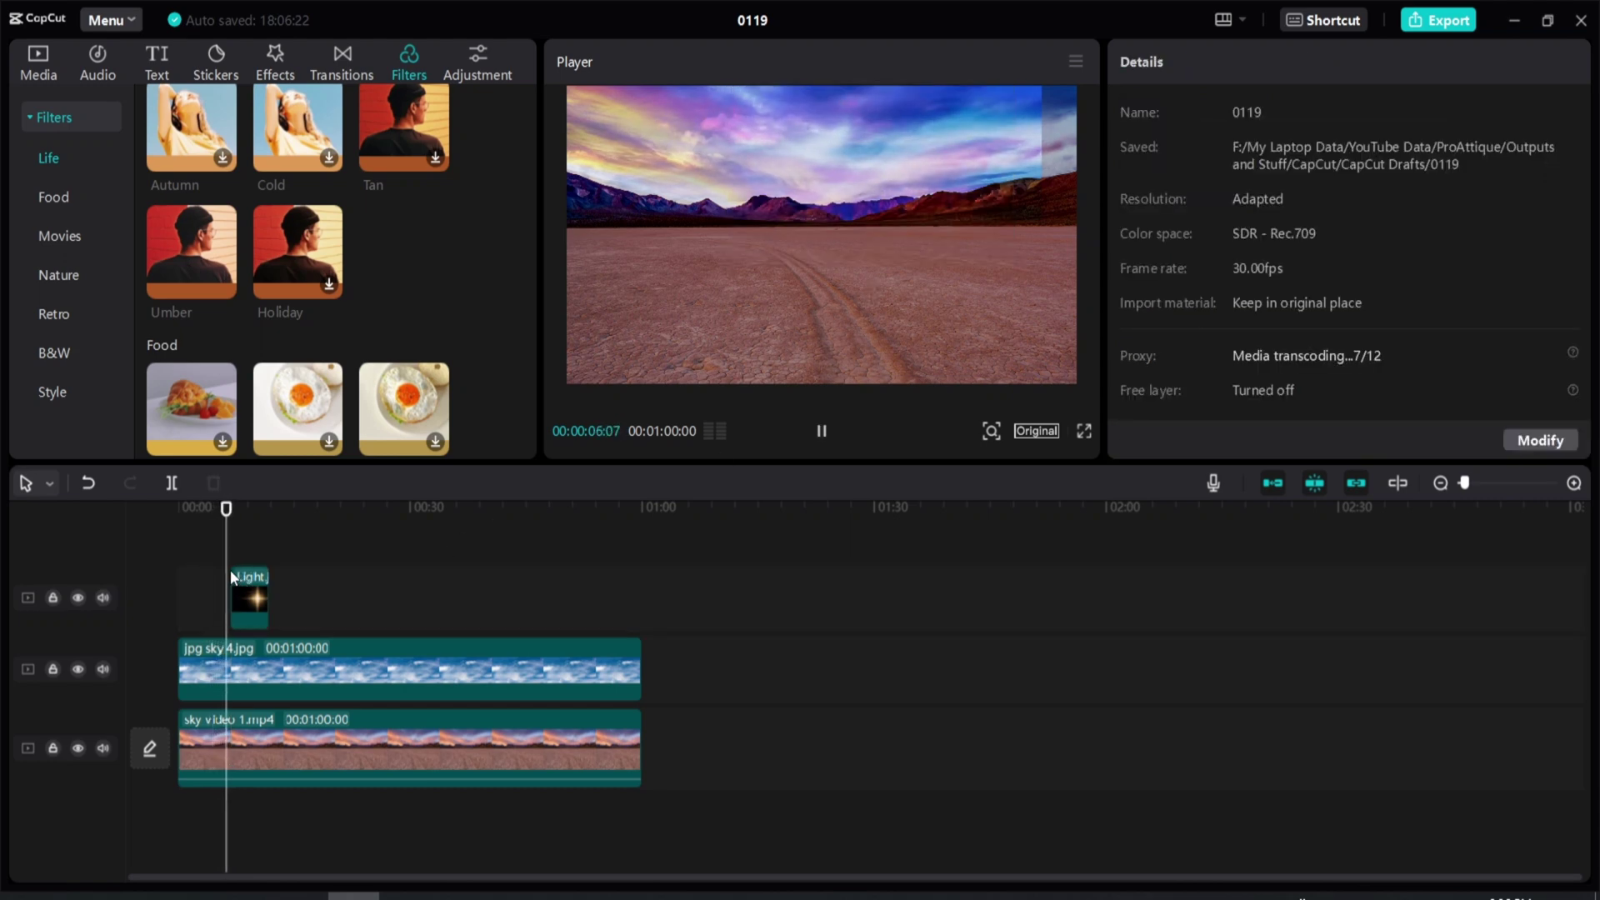
Stretch the Light.jpg clip to about 53 seconds, extending it back to the start.
{"action": "left_click", "coordinate": [244, 587]}
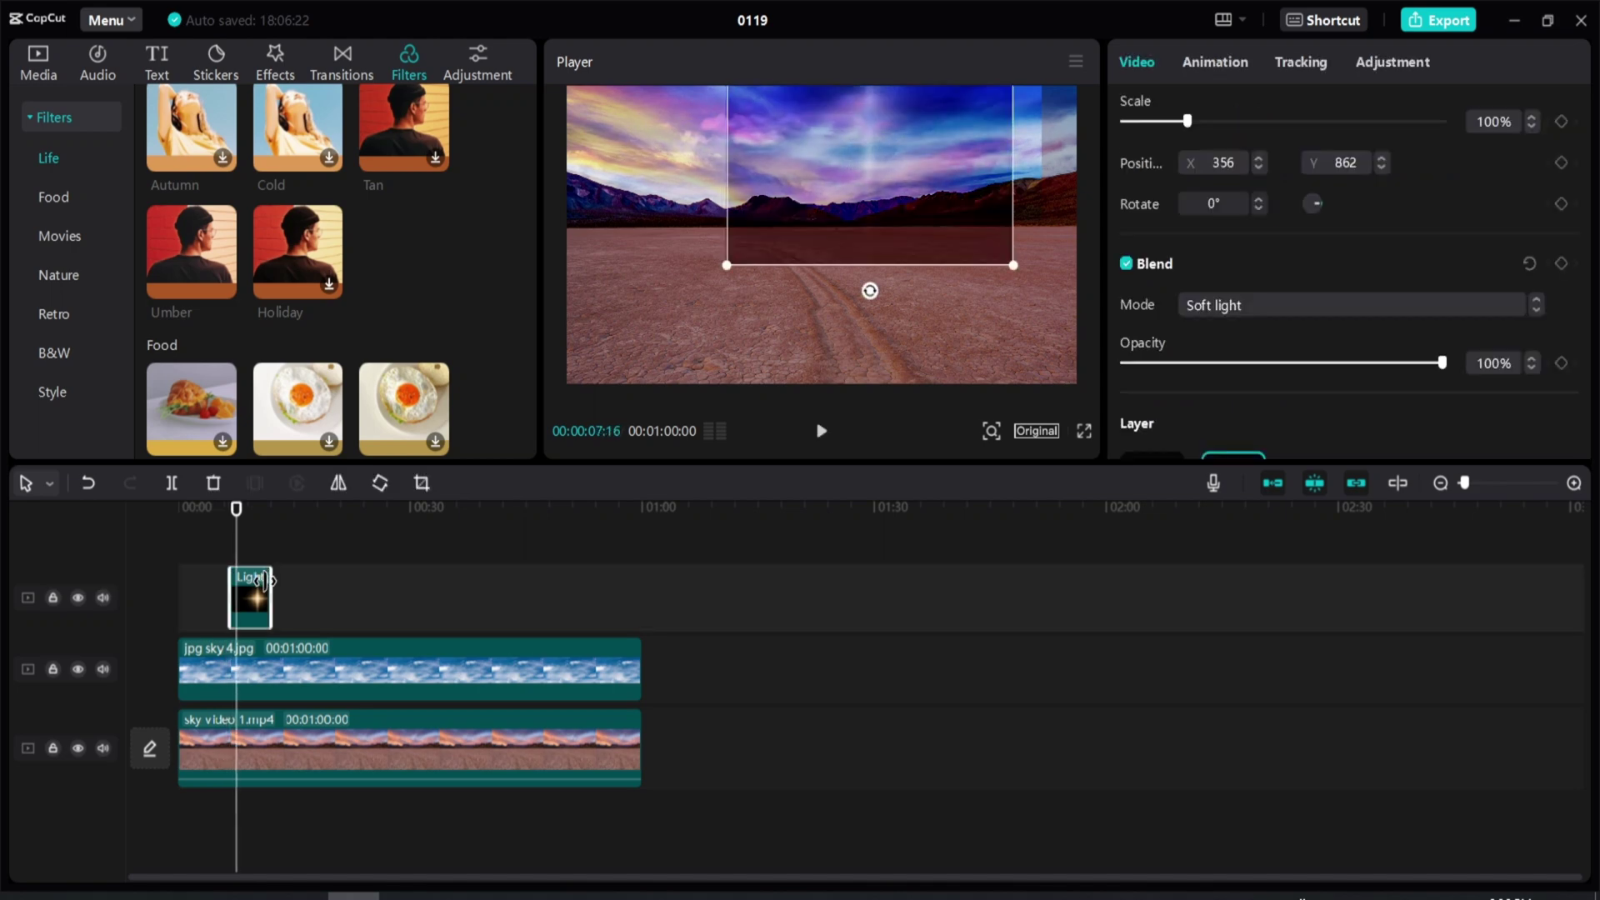
{"action": "left_click_drag", "start_coordinate": [281, 584], "coordinate": [643, 599]}
{"action": "left_click_drag", "start_coordinate": [207, 585], "coordinate": [46, 583]}
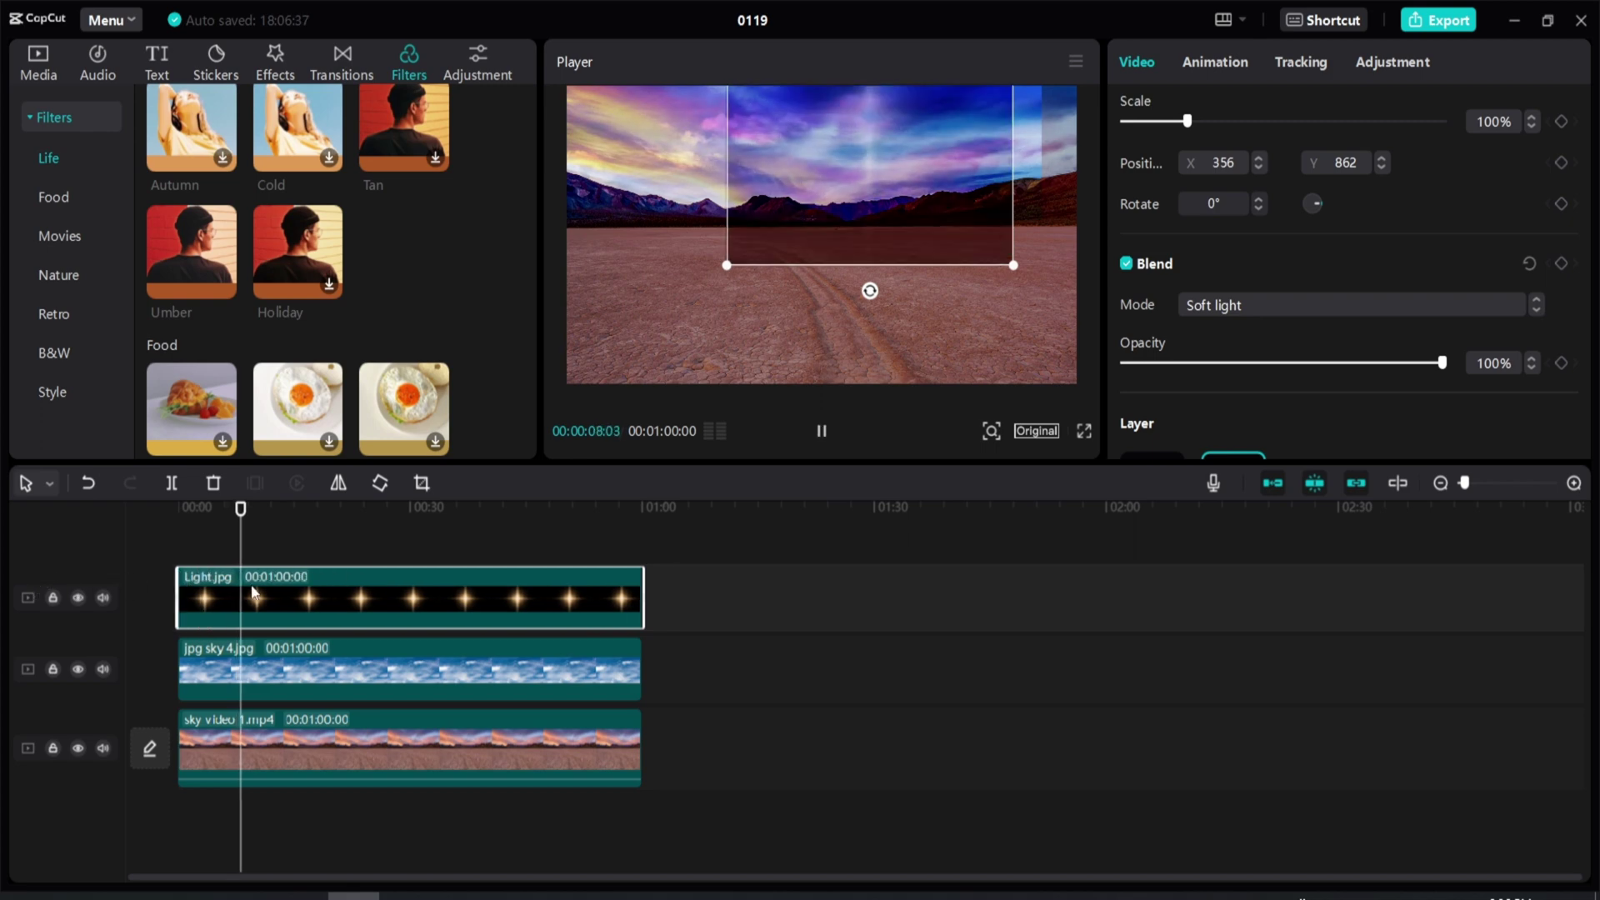
{"action": "key", "text": "space"}
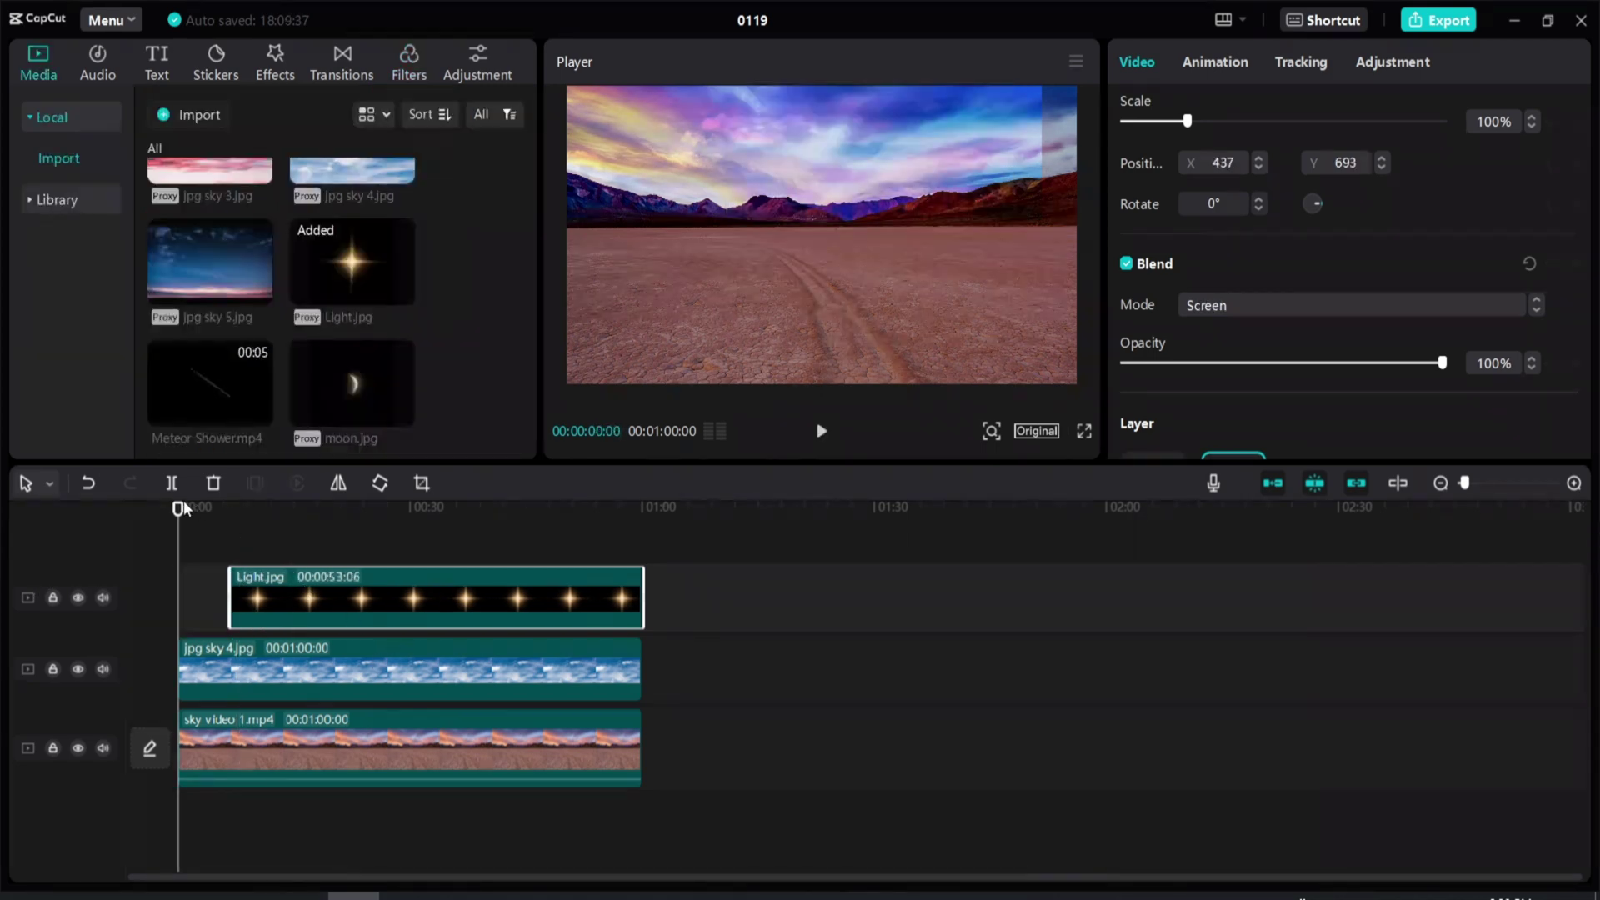
{"action": "left_click_drag", "start_coordinate": [180, 507], "coordinate": [242, 507]}
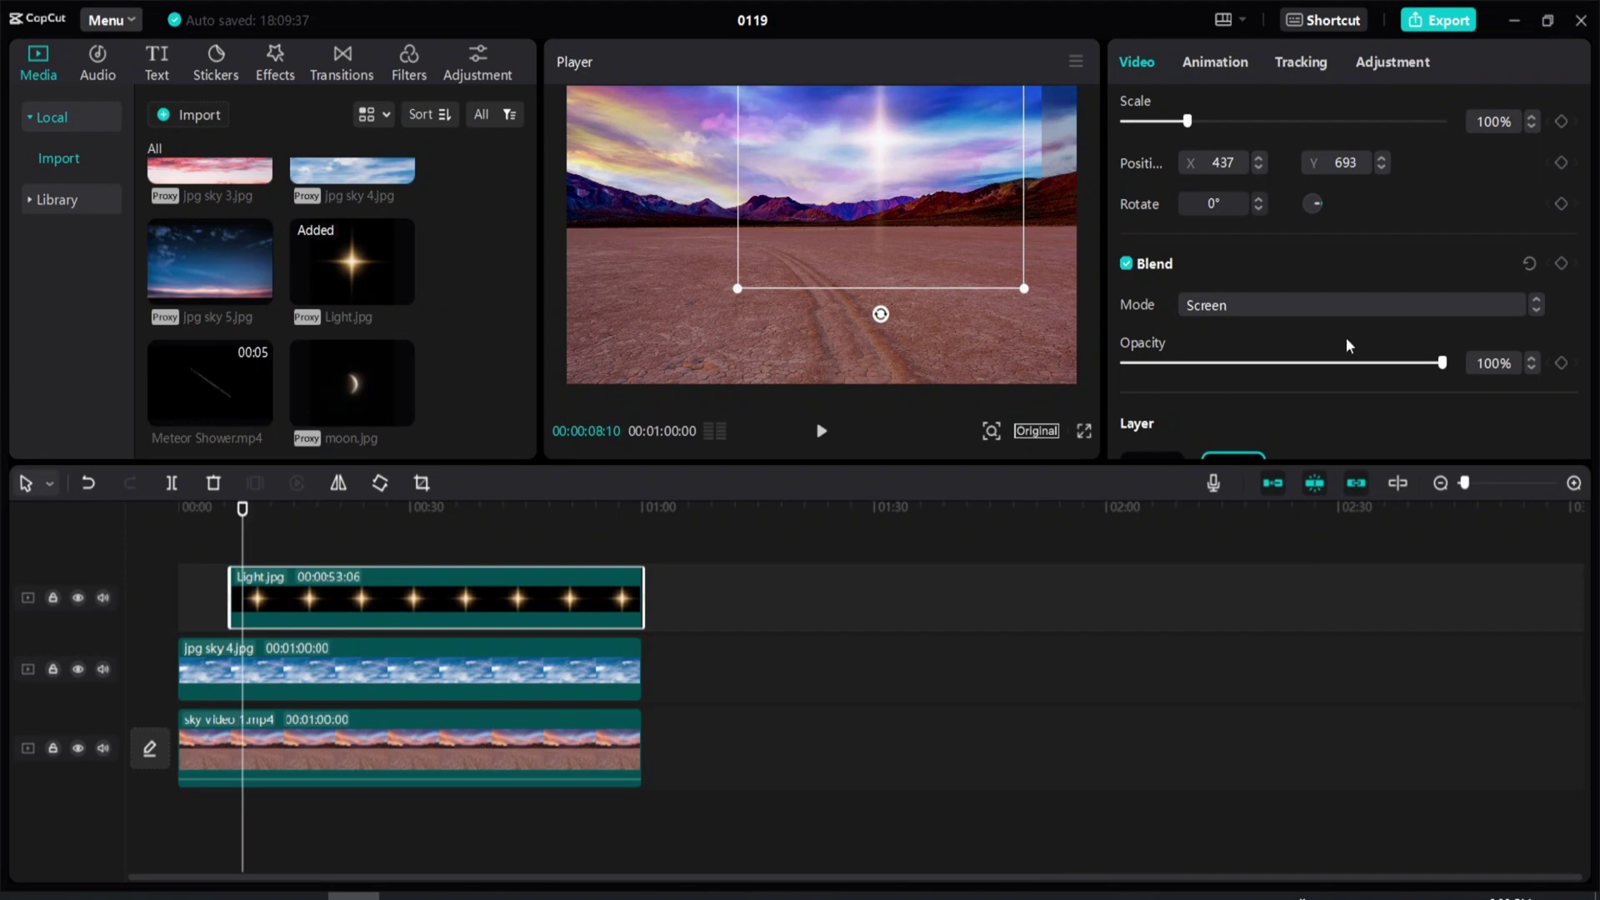
Blend the flare as Screen at 69% opacity and shift it right to X 602, Y 698.
{"action": "left_click", "coordinate": [1232, 306]}
{"action": "left_click", "coordinate": [1228, 299]}
{"action": "left_click", "coordinate": [1228, 300]}
{"action": "left_click_drag", "start_coordinate": [911, 174], "coordinate": [802, 242]}
{"action": "left_click_drag", "start_coordinate": [783, 171], "coordinate": [722, 132]}
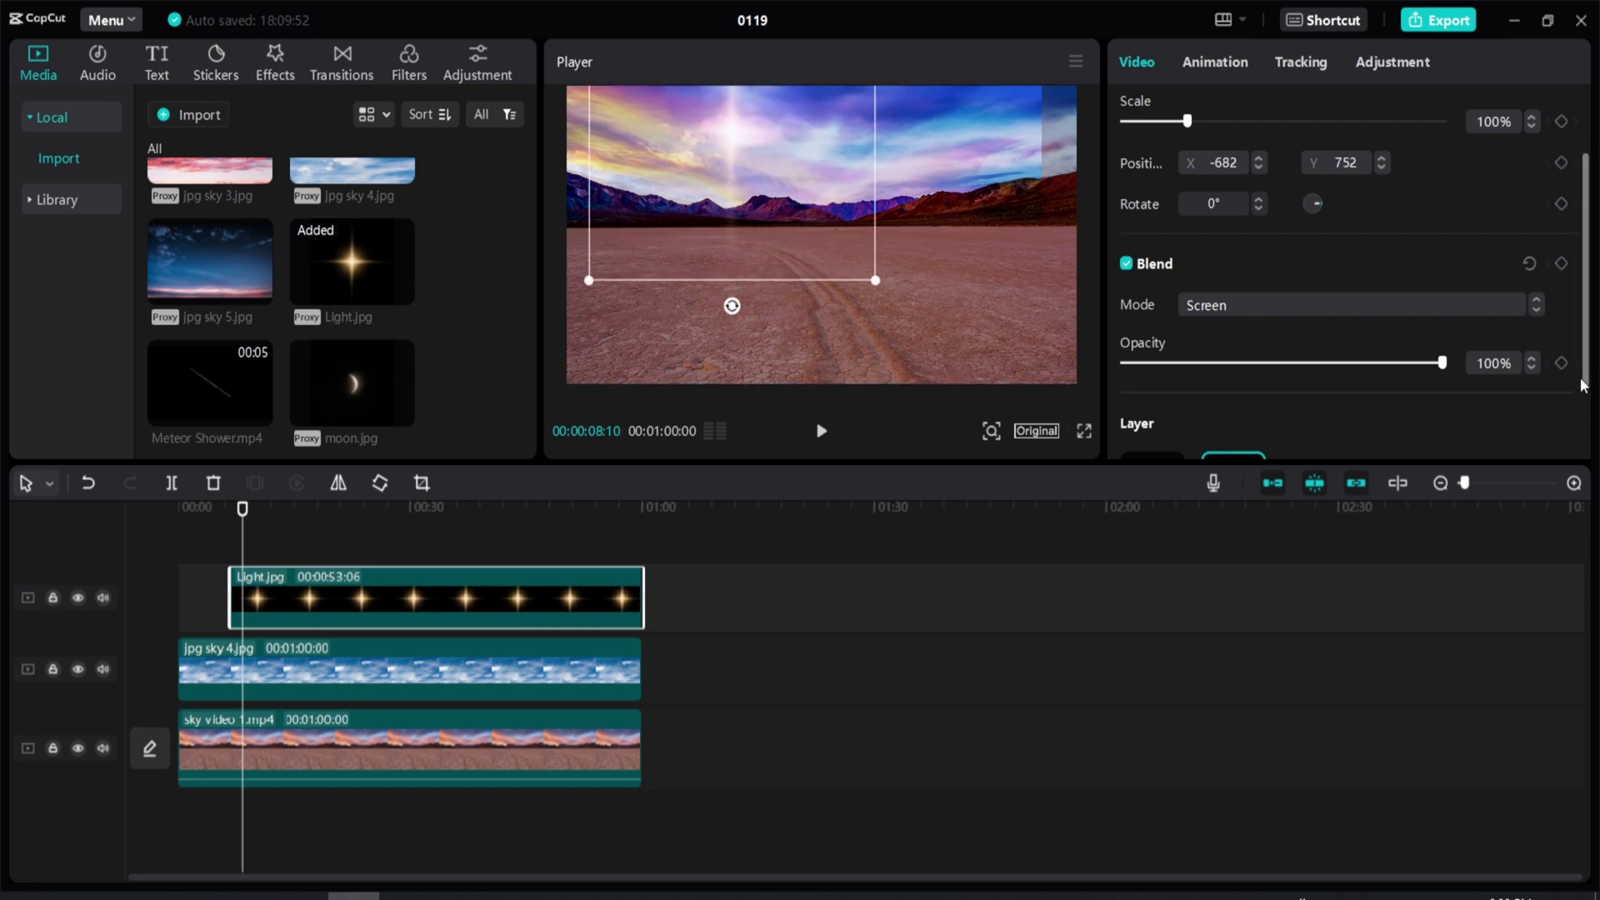
{"action": "mouse_move", "coordinate": [1442, 364]}
{"action": "left_mouse_down"}
{"action": "mouse_move", "coordinate": [1354, 364]}
{"action": "mouse_move", "coordinate": [1447, 377]}
{"action": "mouse_move", "coordinate": [1343, 364]}
{"action": "mouse_move", "coordinate": [1462, 373]}
{"action": "mouse_move", "coordinate": [1430, 364]}
{"action": "left_mouse_up"}
{"action": "left_click_drag", "start_coordinate": [1266, 364], "coordinate": [1232, 375]}
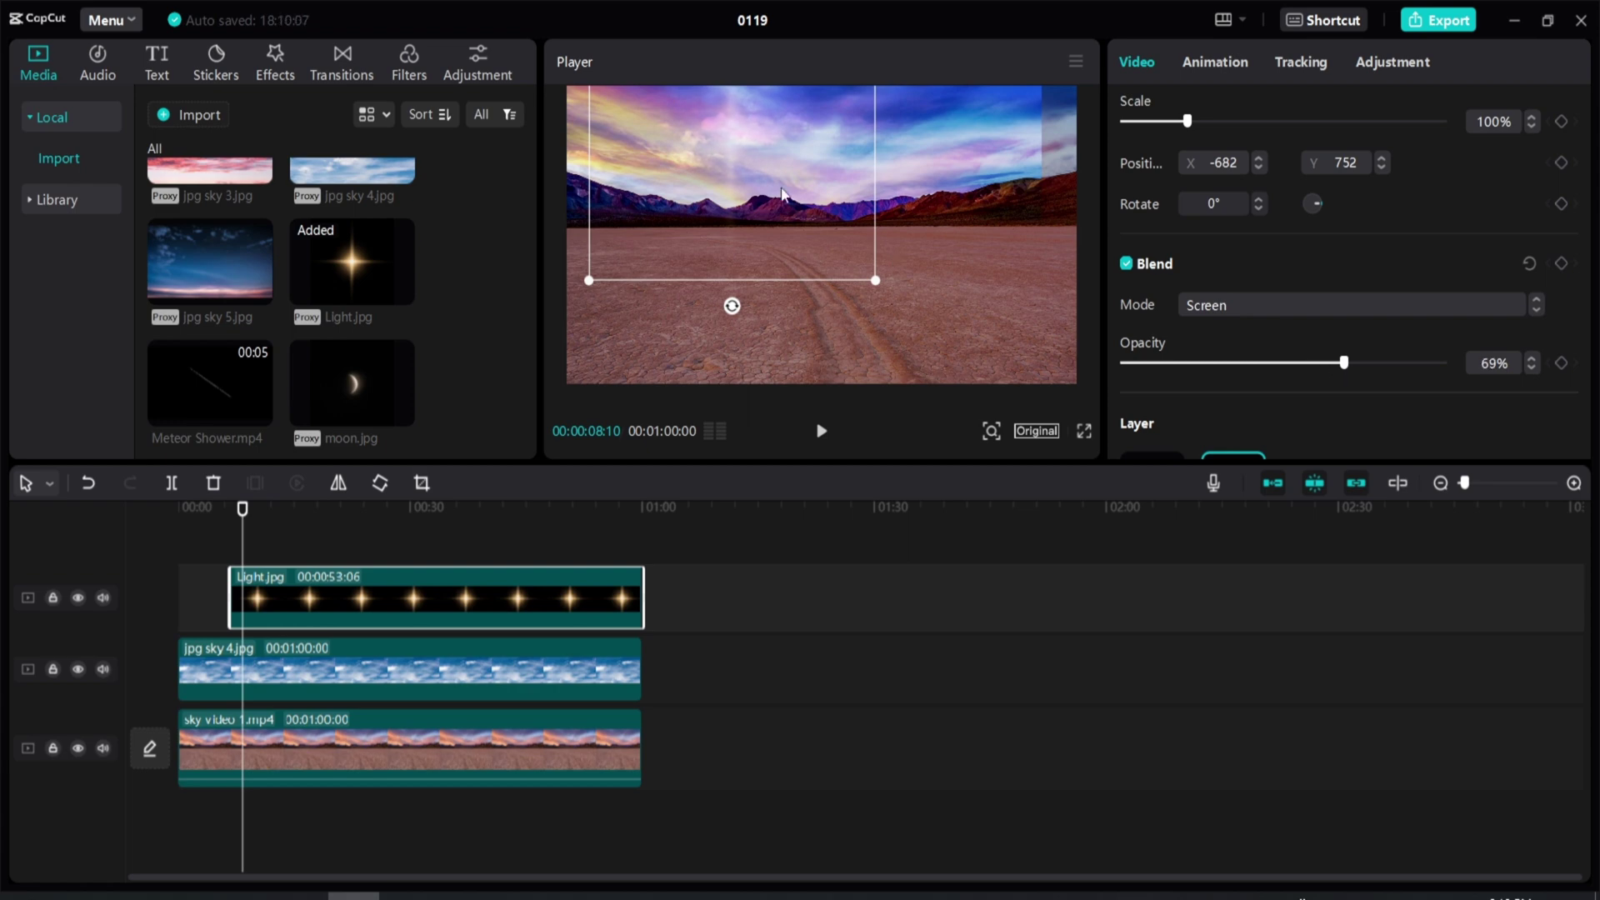
{"action": "left_click_drag", "start_coordinate": [782, 194], "coordinate": [929, 156]}
Add Meteor Shower.mp4 on a top track, blended as Color dodge, in the upper-left sky.
{"action": "scroll", "coordinate": [413, 450], "scroll_direction": "up", "scroll_amount": 3}
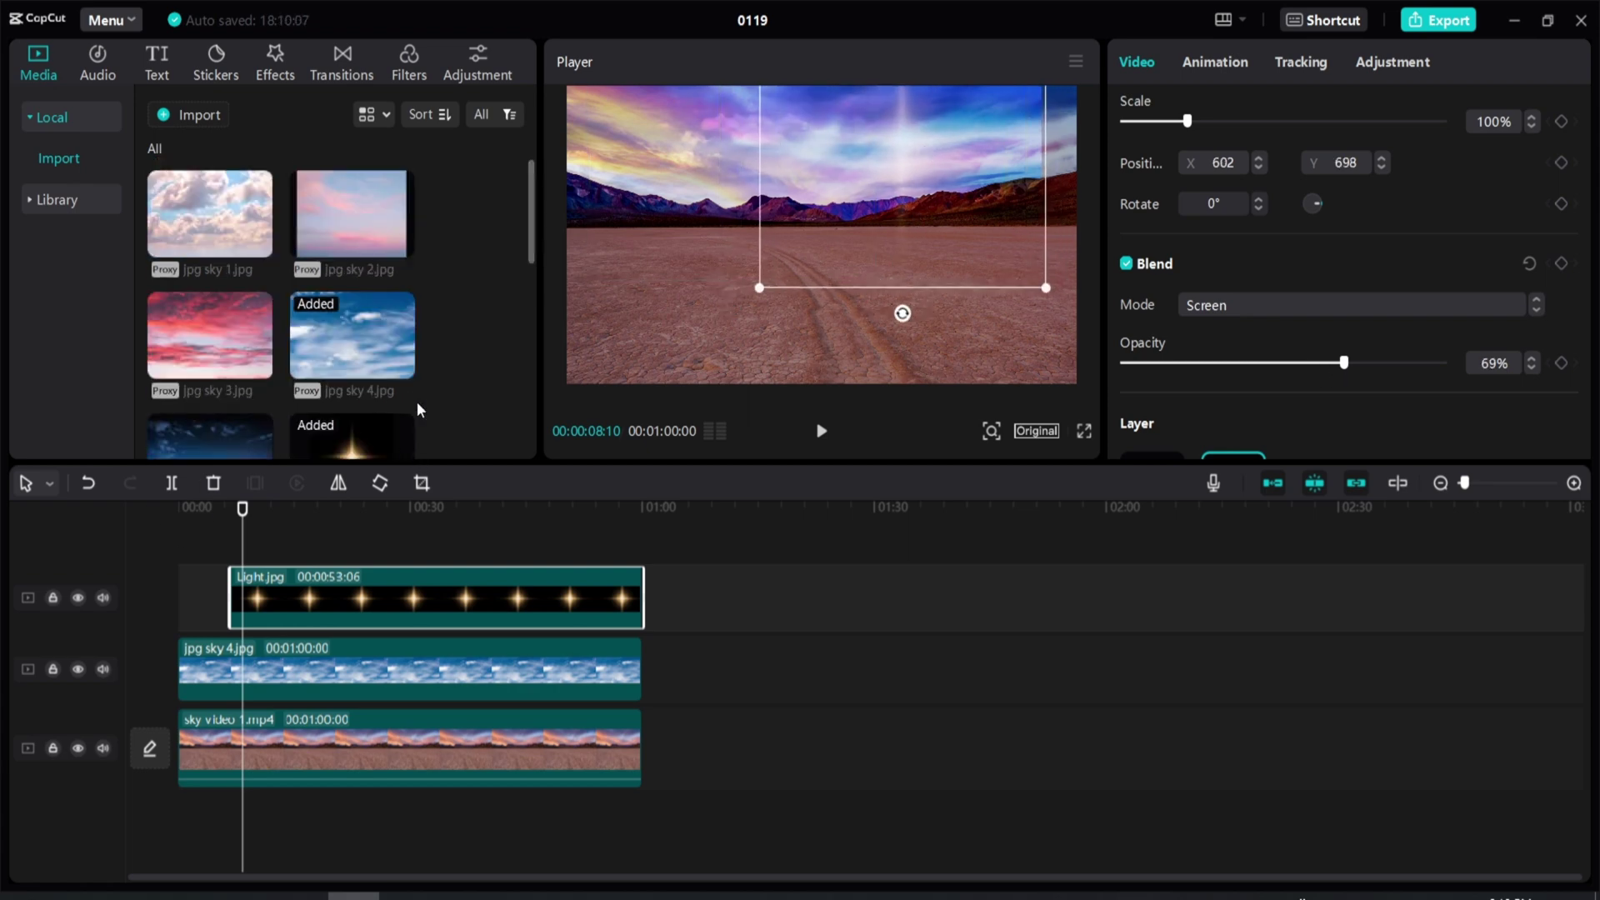
{"action": "scroll", "coordinate": [518, 283], "scroll_direction": "down", "scroll_amount": 3}
{"action": "mouse_move", "coordinate": [197, 382]}
{"action": "scroll", "coordinate": [202, 371], "scroll_direction": "up", "scroll_amount": 3}
{"action": "scroll", "coordinate": [213, 380], "scroll_direction": "down", "scroll_amount": 3}
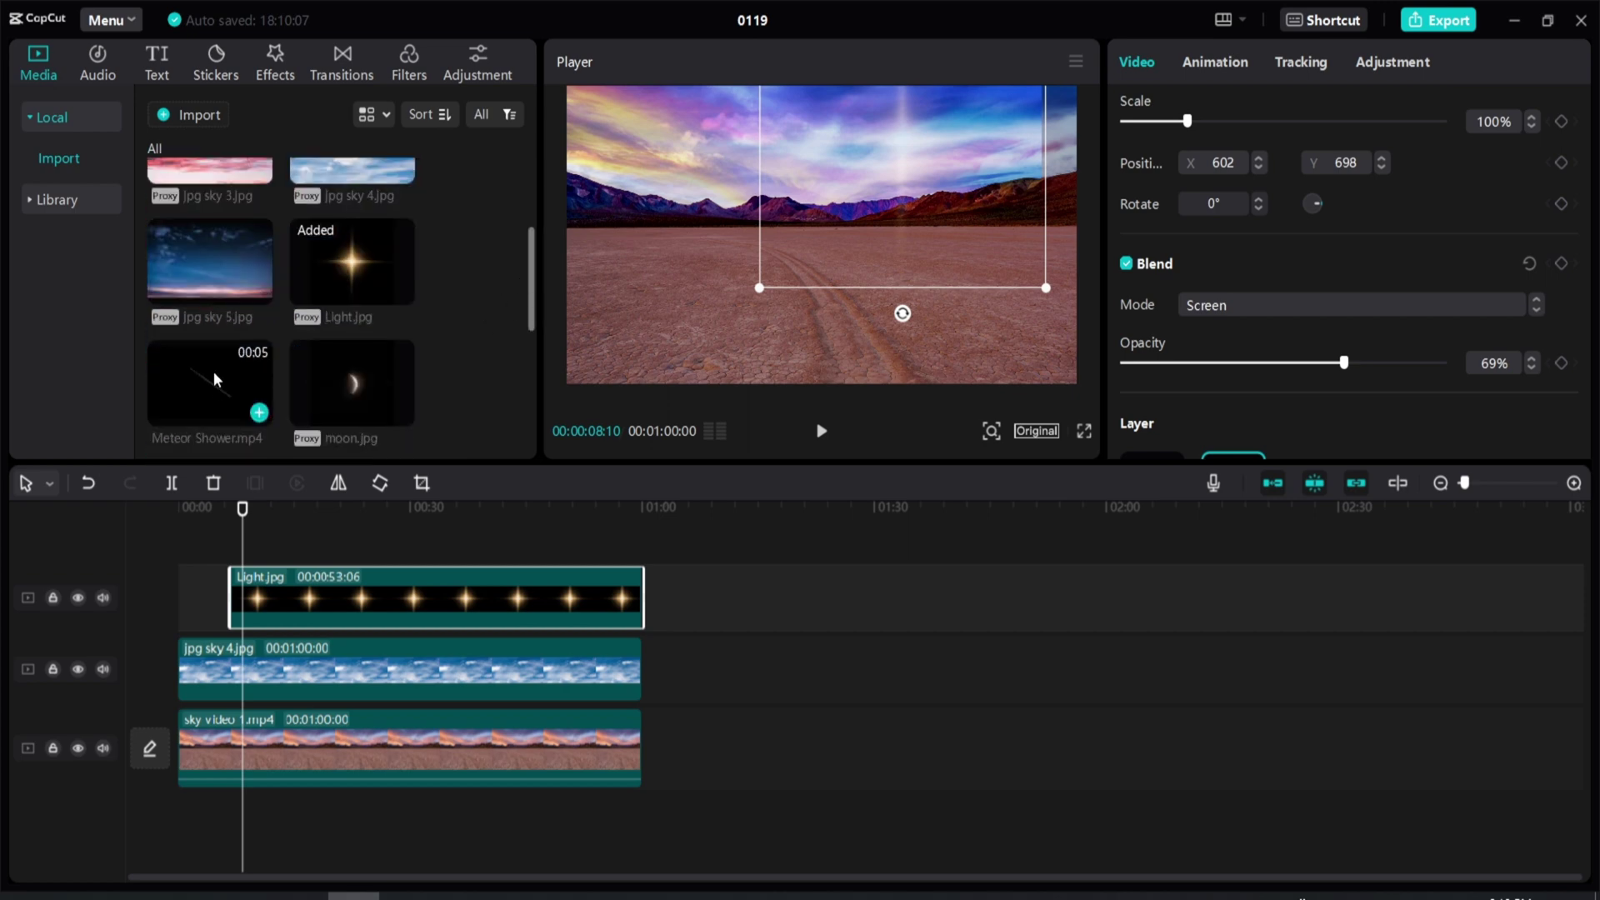
{"action": "left_click_drag", "start_coordinate": [175, 382], "coordinate": [275, 542]}
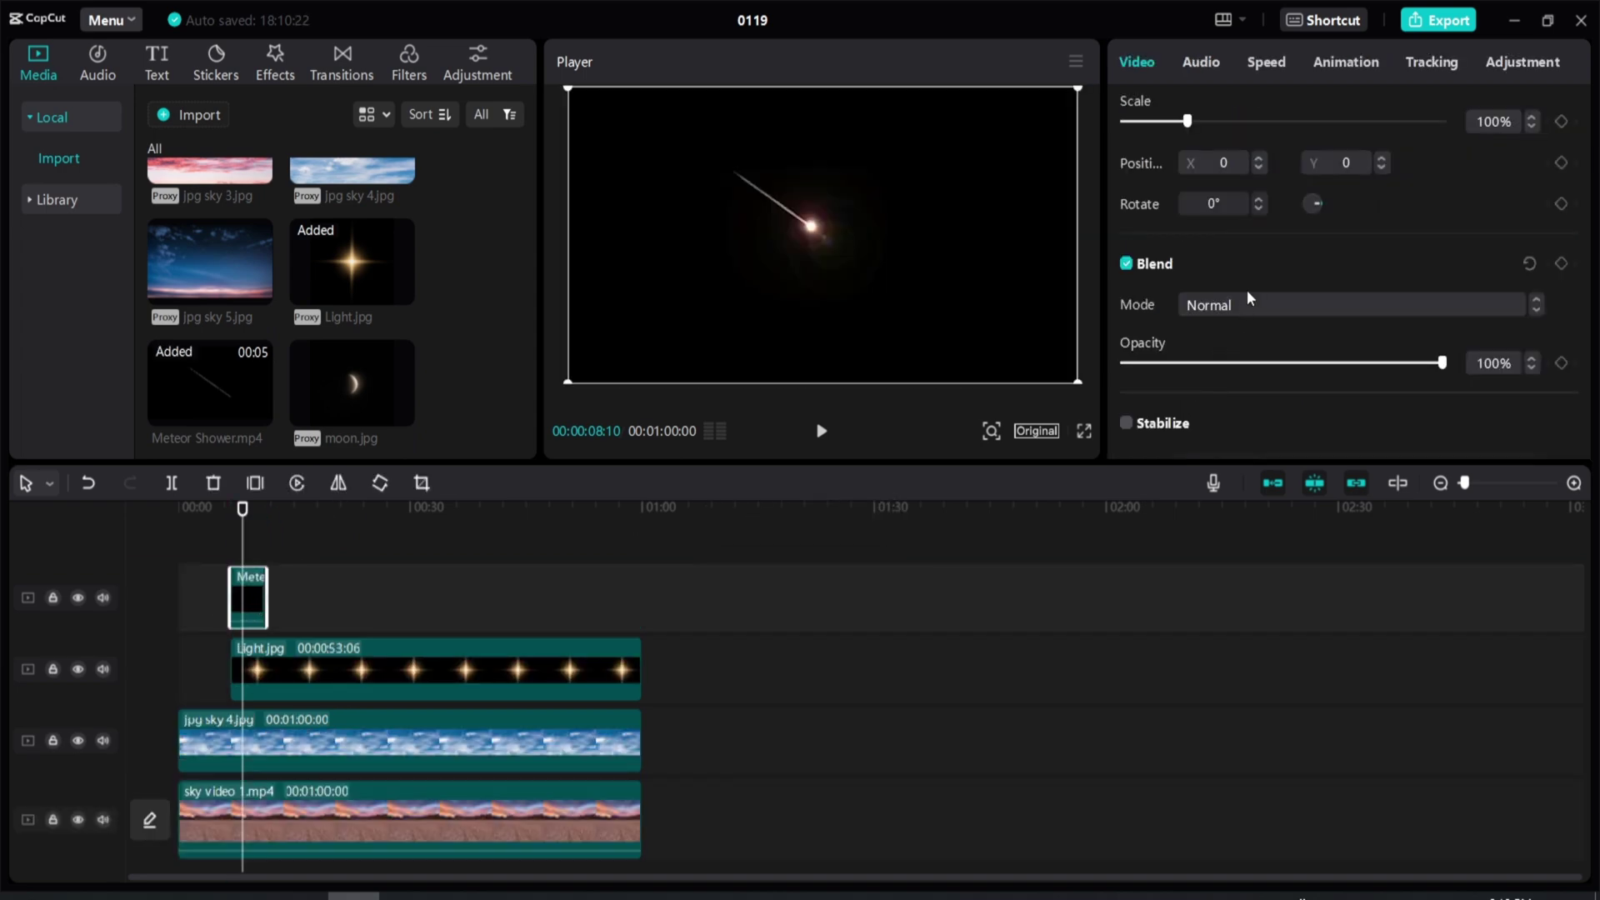
{"action": "left_click", "coordinate": [1222, 308]}
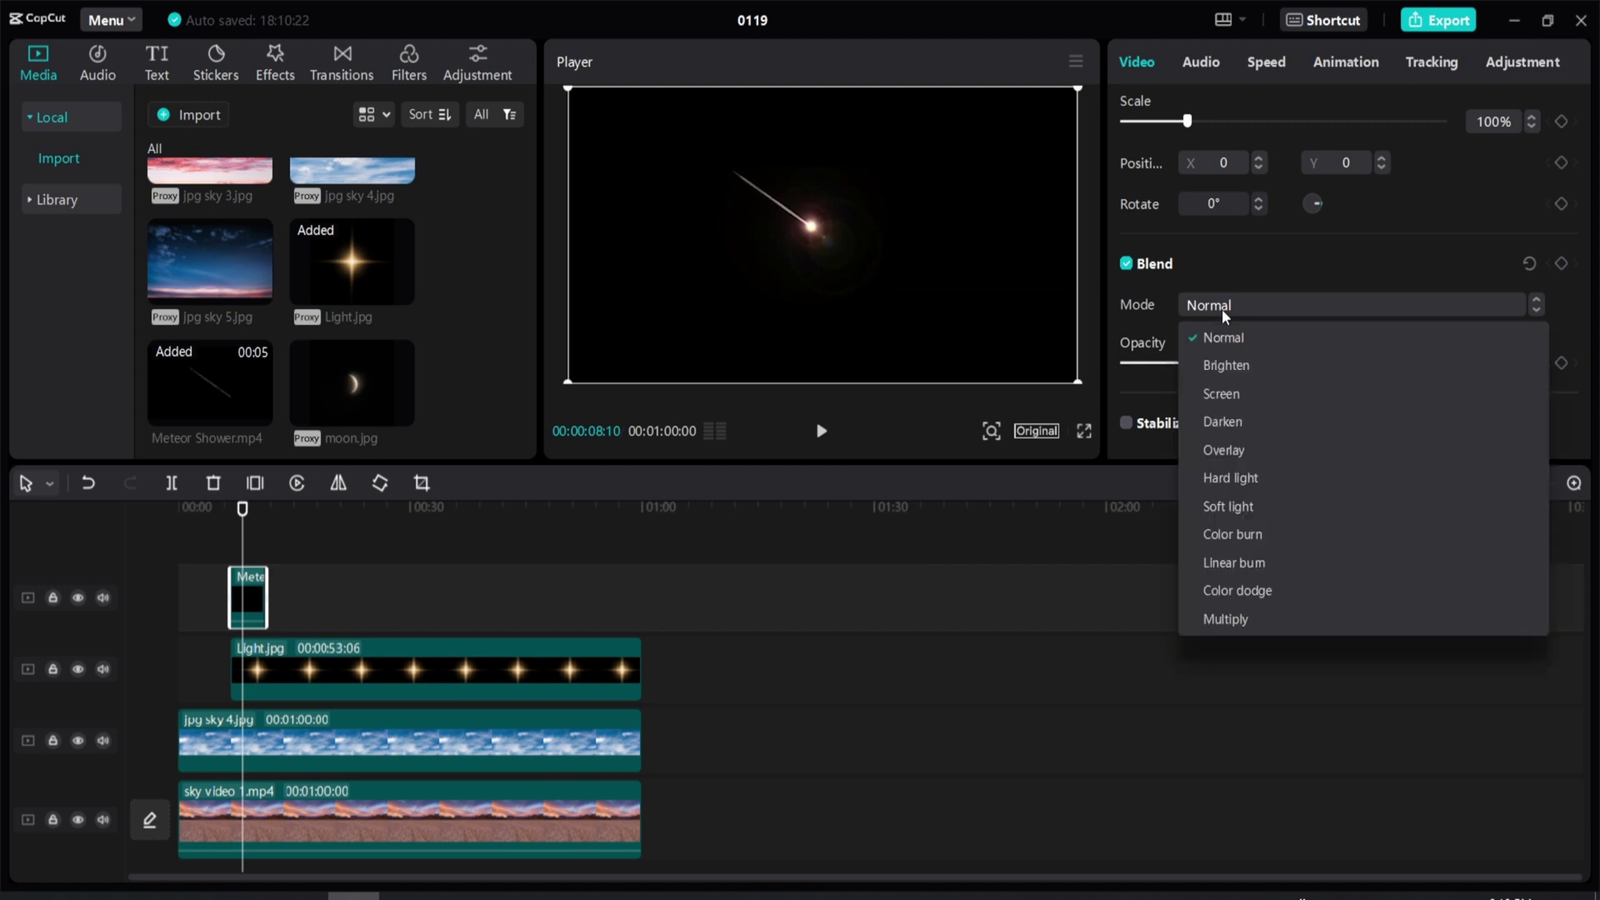
{"action": "left_click", "coordinate": [1235, 620]}
{"action": "left_click", "coordinate": [1316, 307]}
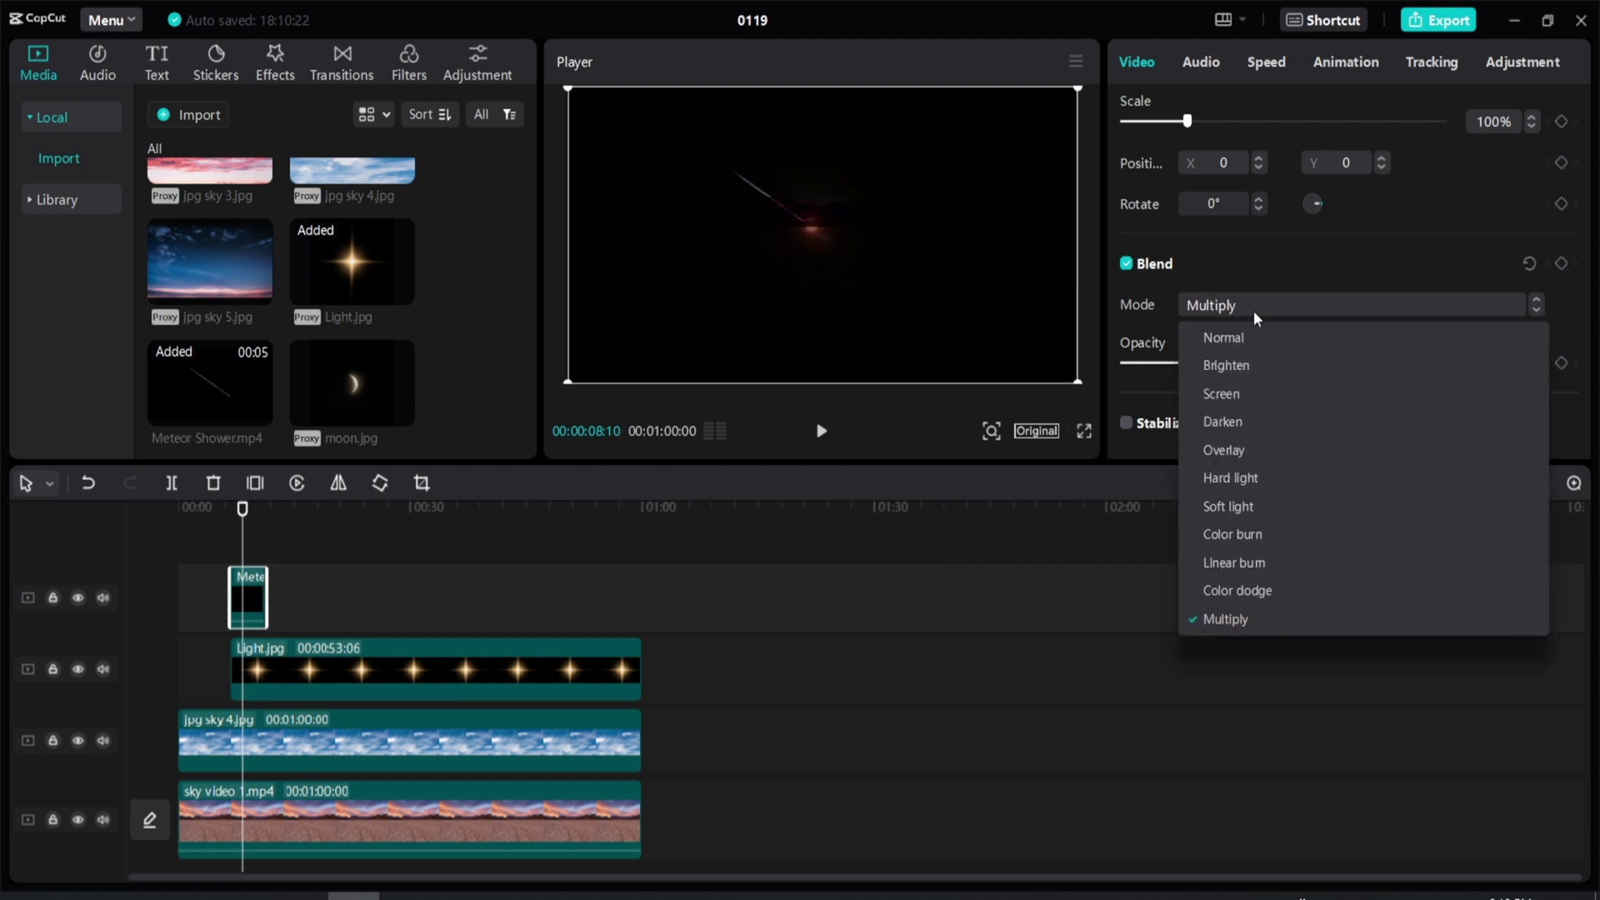
{"action": "left_click", "coordinate": [1239, 591]}
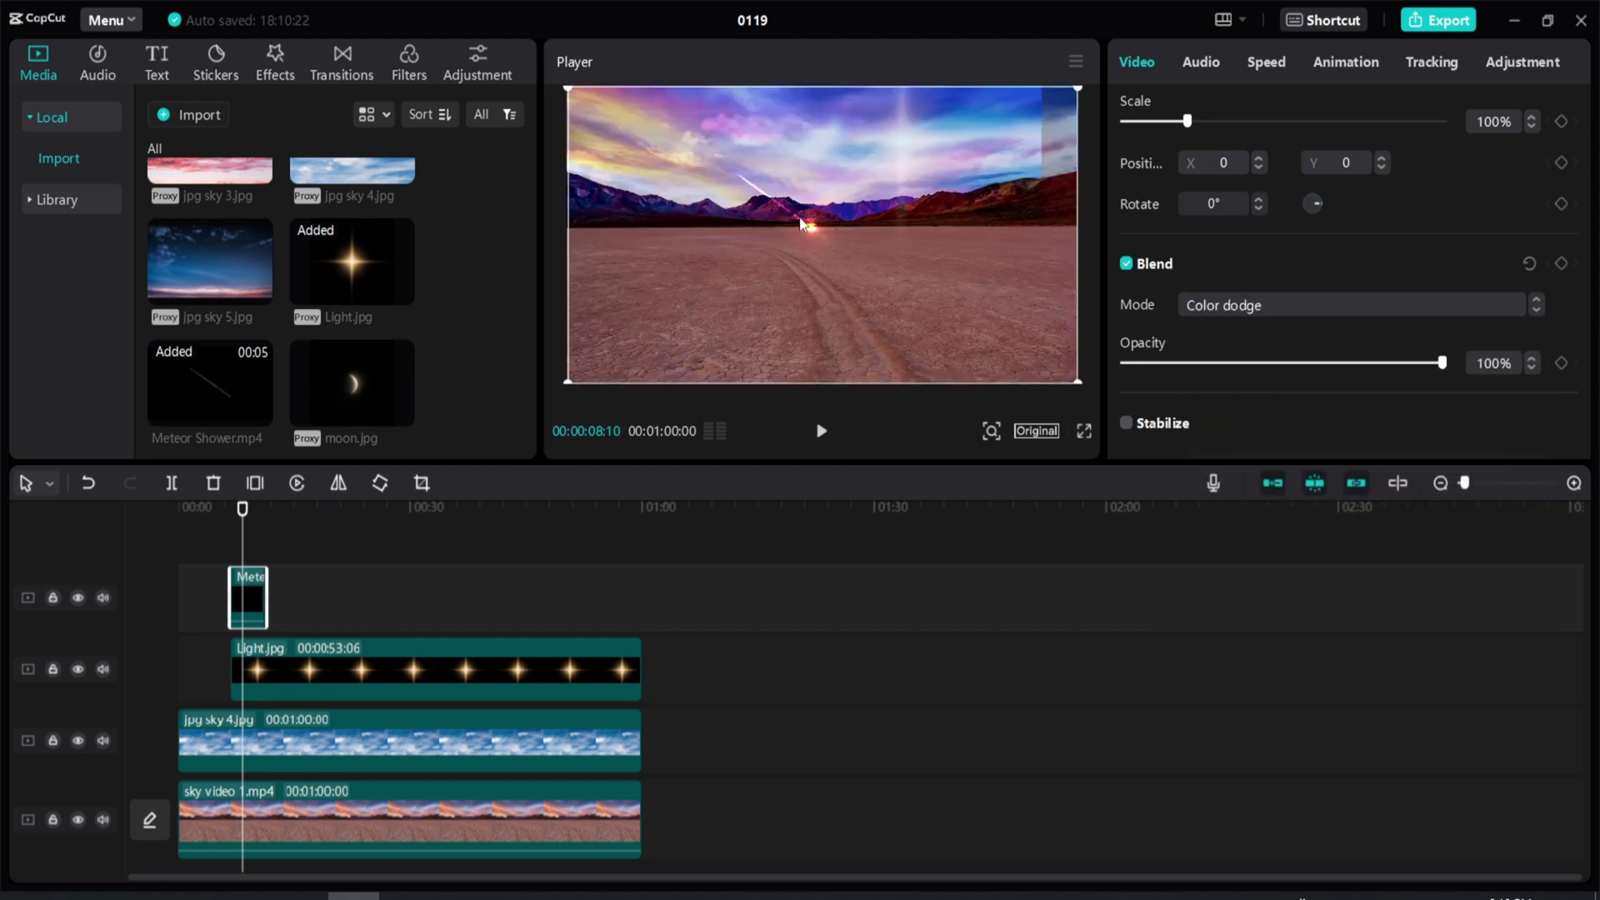
{"action": "left_click_drag", "start_coordinate": [811, 230], "coordinate": [663, 130]}
{"action": "key", "text": "space"}
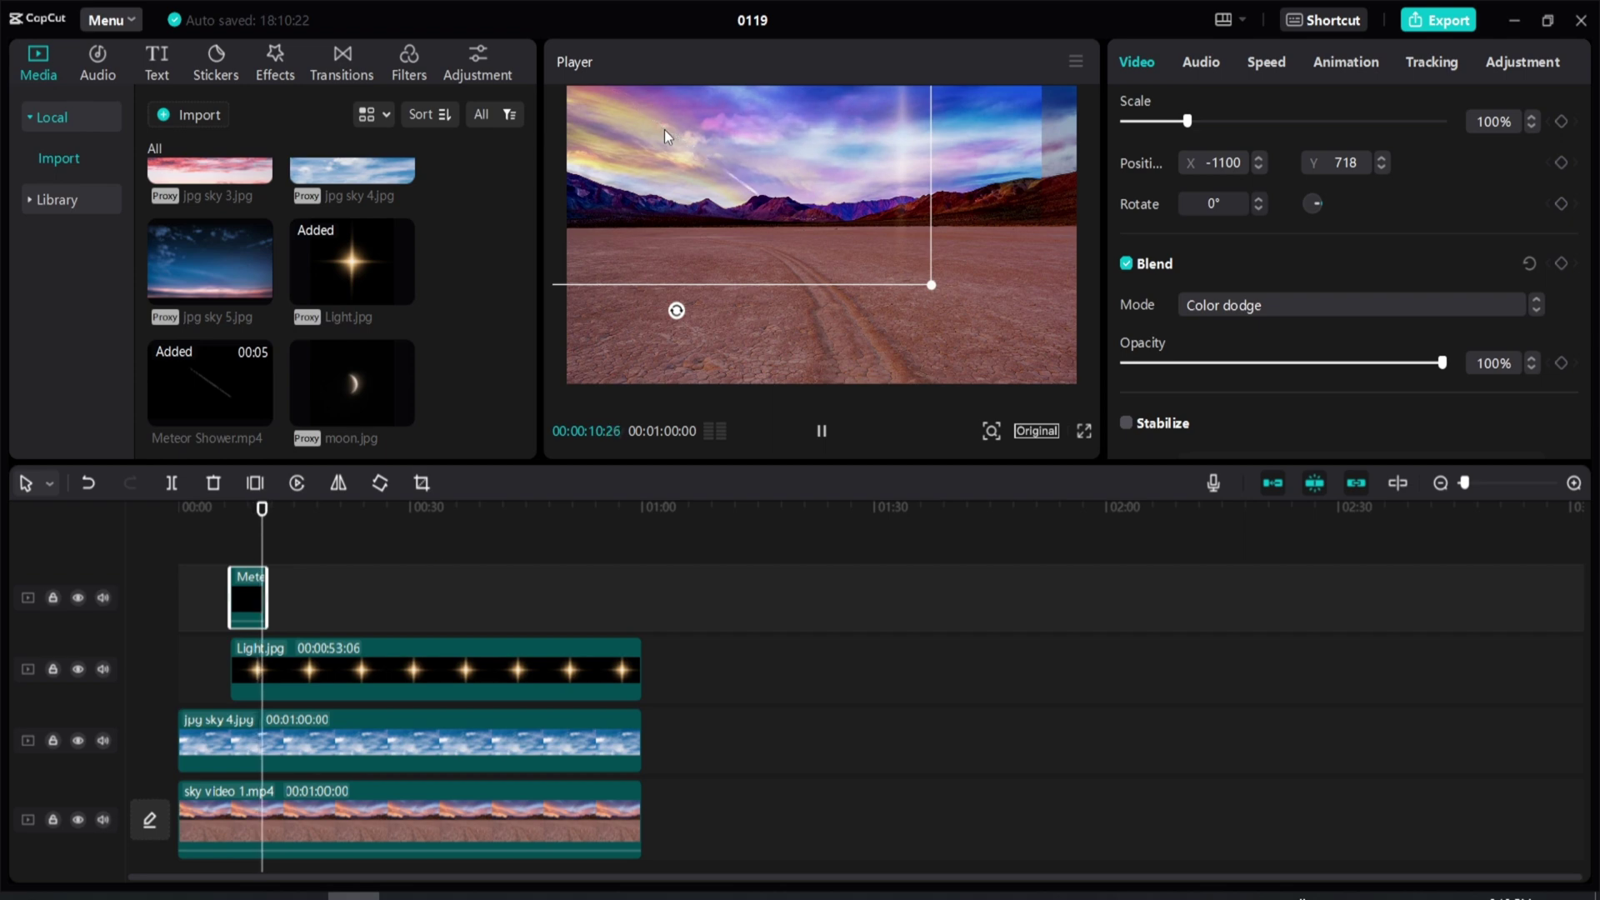
{"action": "key", "text": "space"}
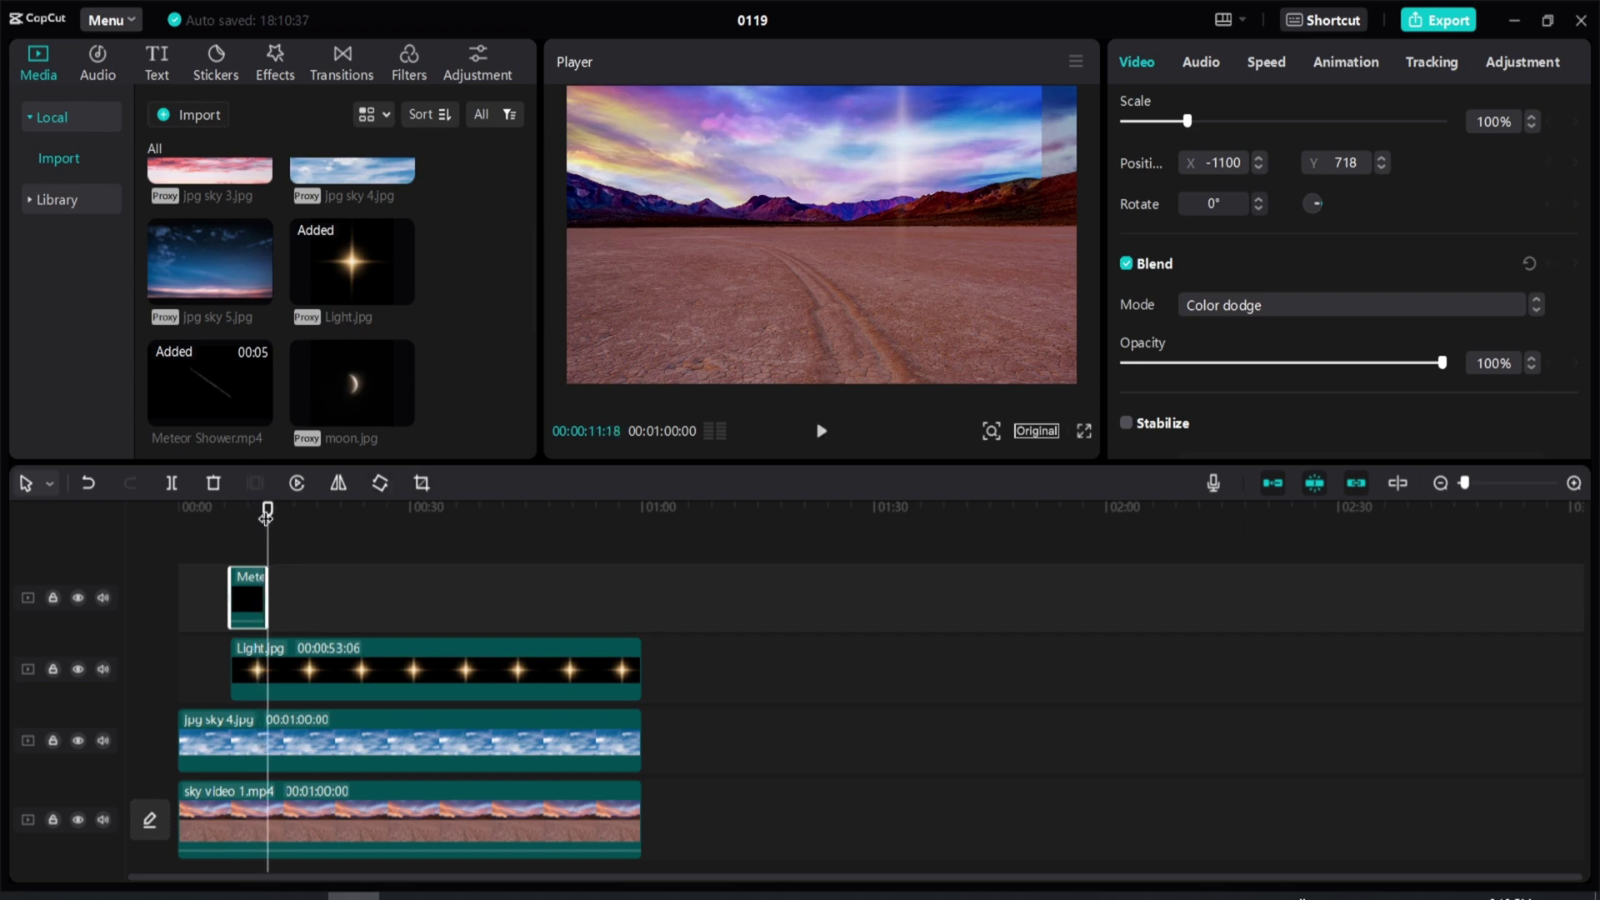
{"action": "left_click_drag", "start_coordinate": [263, 517], "coordinate": [247, 512]}
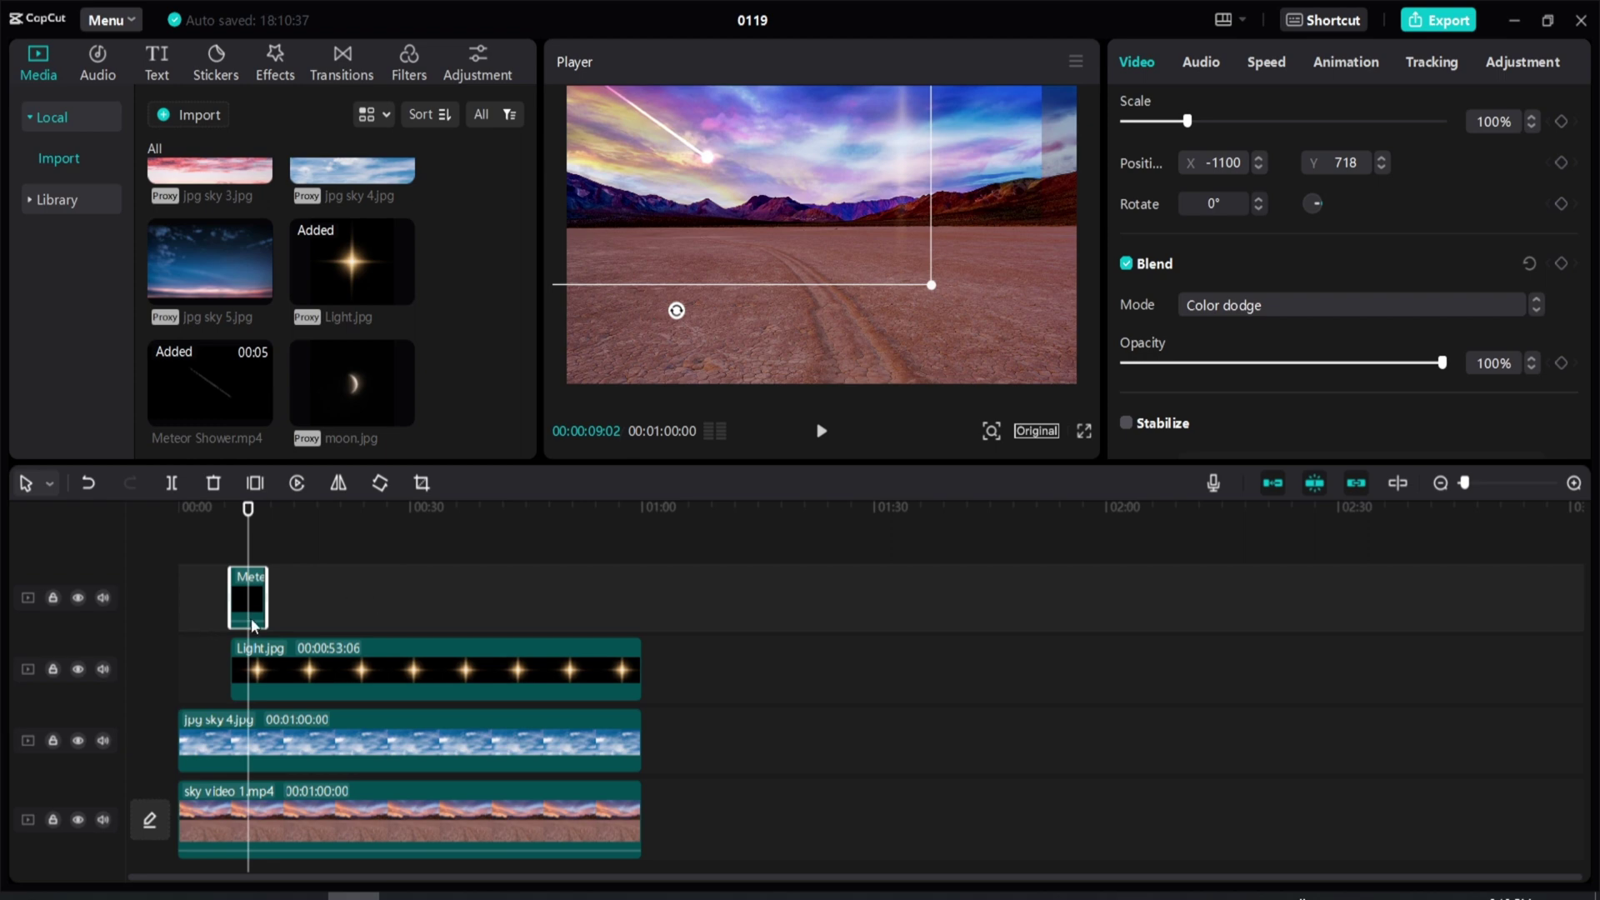
Paste a second meteor copy after the first, moved up into the sky and rotated to 102°.
{"action": "key", "text": "ctrl+v"}
{"action": "left_click_drag", "start_coordinate": [265, 615], "coordinate": [320, 666]}
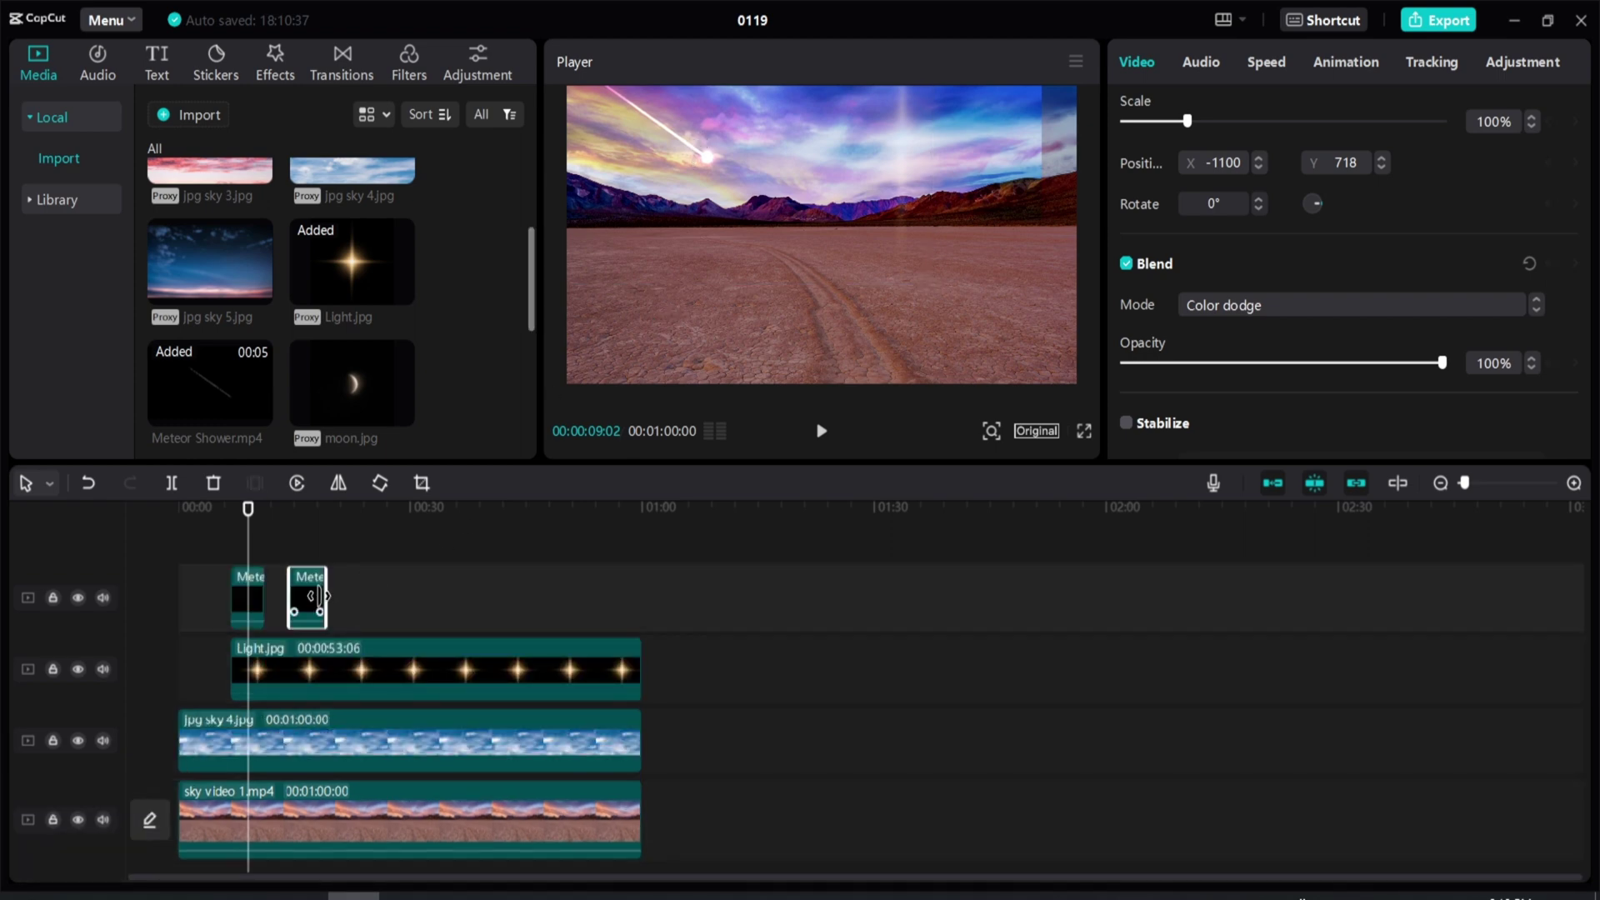
{"action": "left_click_drag", "start_coordinate": [248, 508], "coordinate": [312, 508]}
{"action": "left_click_drag", "start_coordinate": [608, 162], "coordinate": [878, 135]}
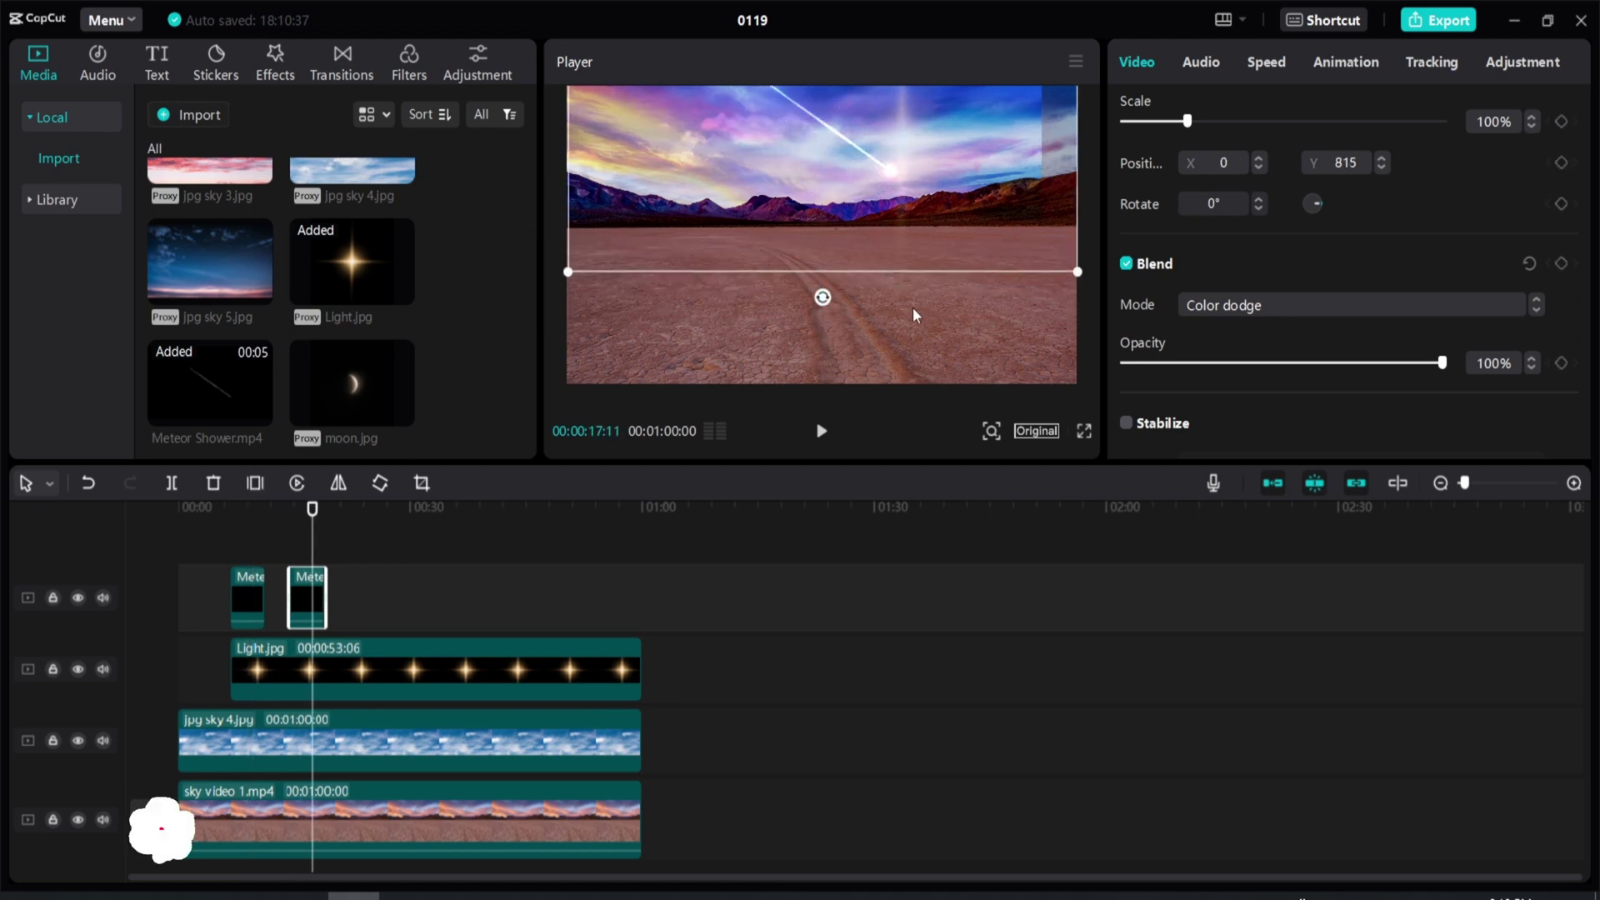
{"action": "left_click_drag", "start_coordinate": [822, 297], "coordinate": [837, 152]}
{"action": "left_click_drag", "start_coordinate": [307, 597], "coordinate": [243, 509]}
{"action": "key", "text": "space"}
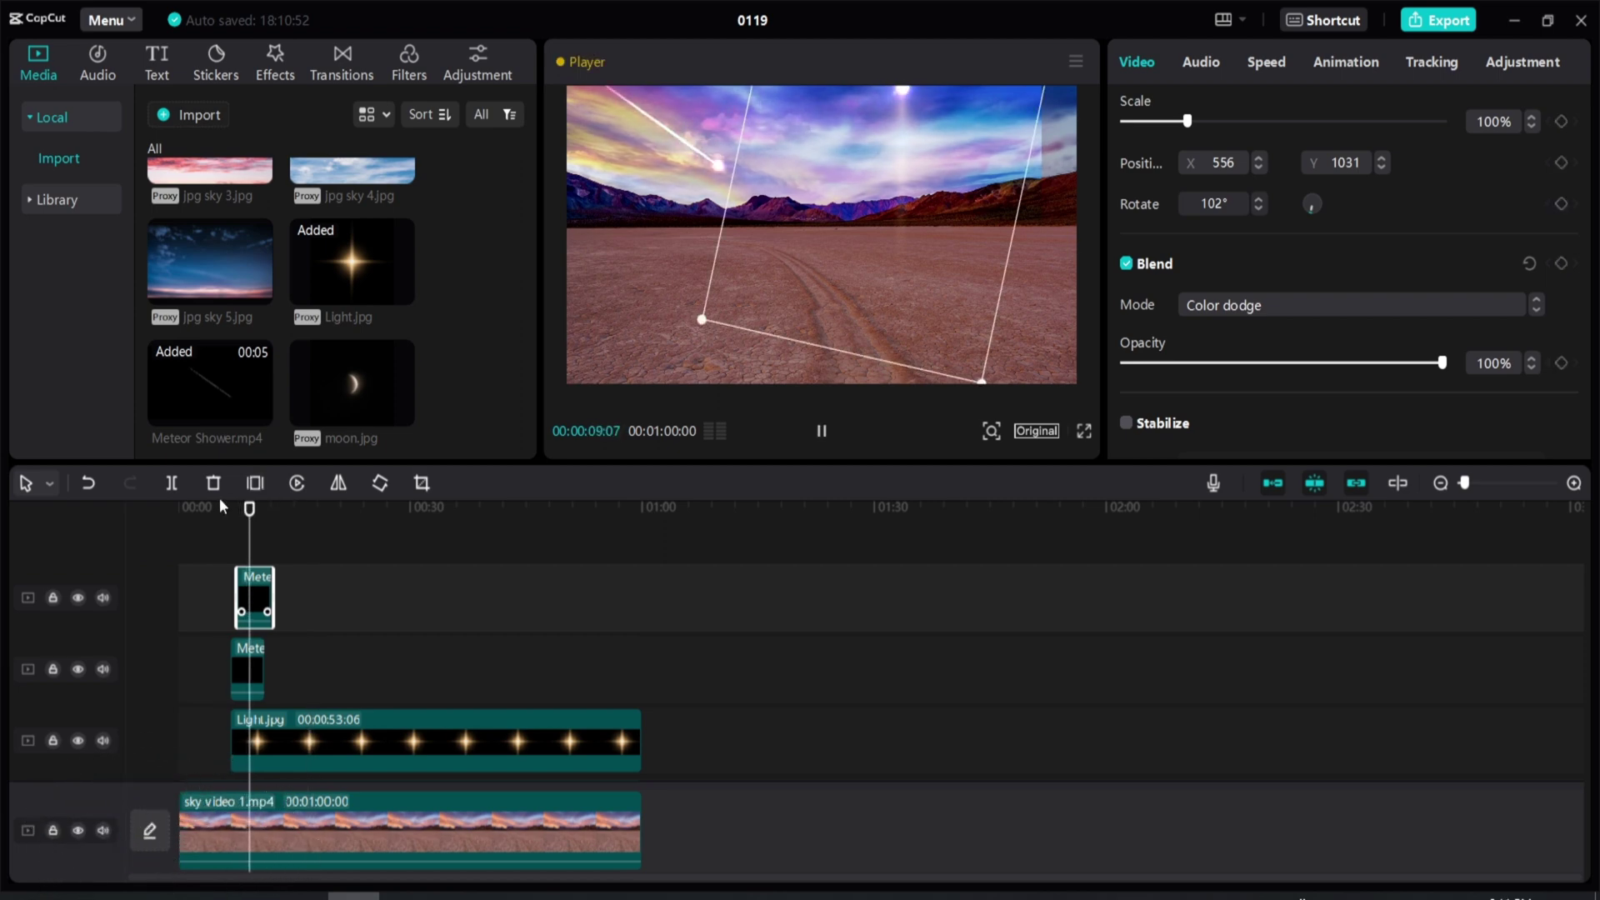
{"action": "key", "text": "space"}
{"action": "key", "text": "ctrl+z"}
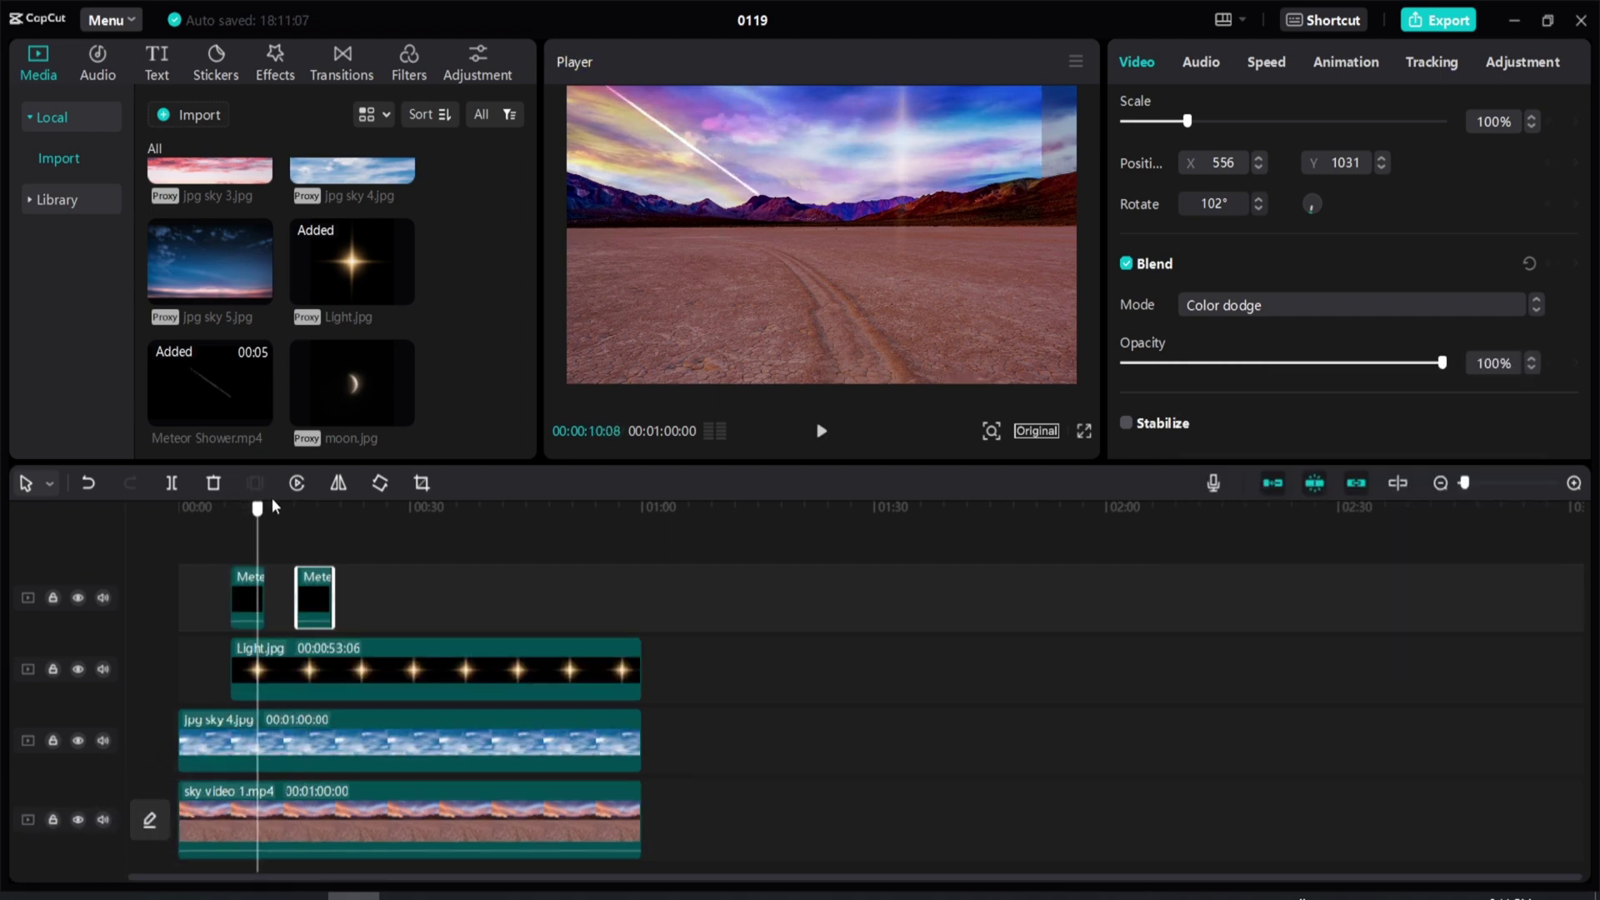
{"action": "left_click_drag", "start_coordinate": [292, 505], "coordinate": [315, 540]}
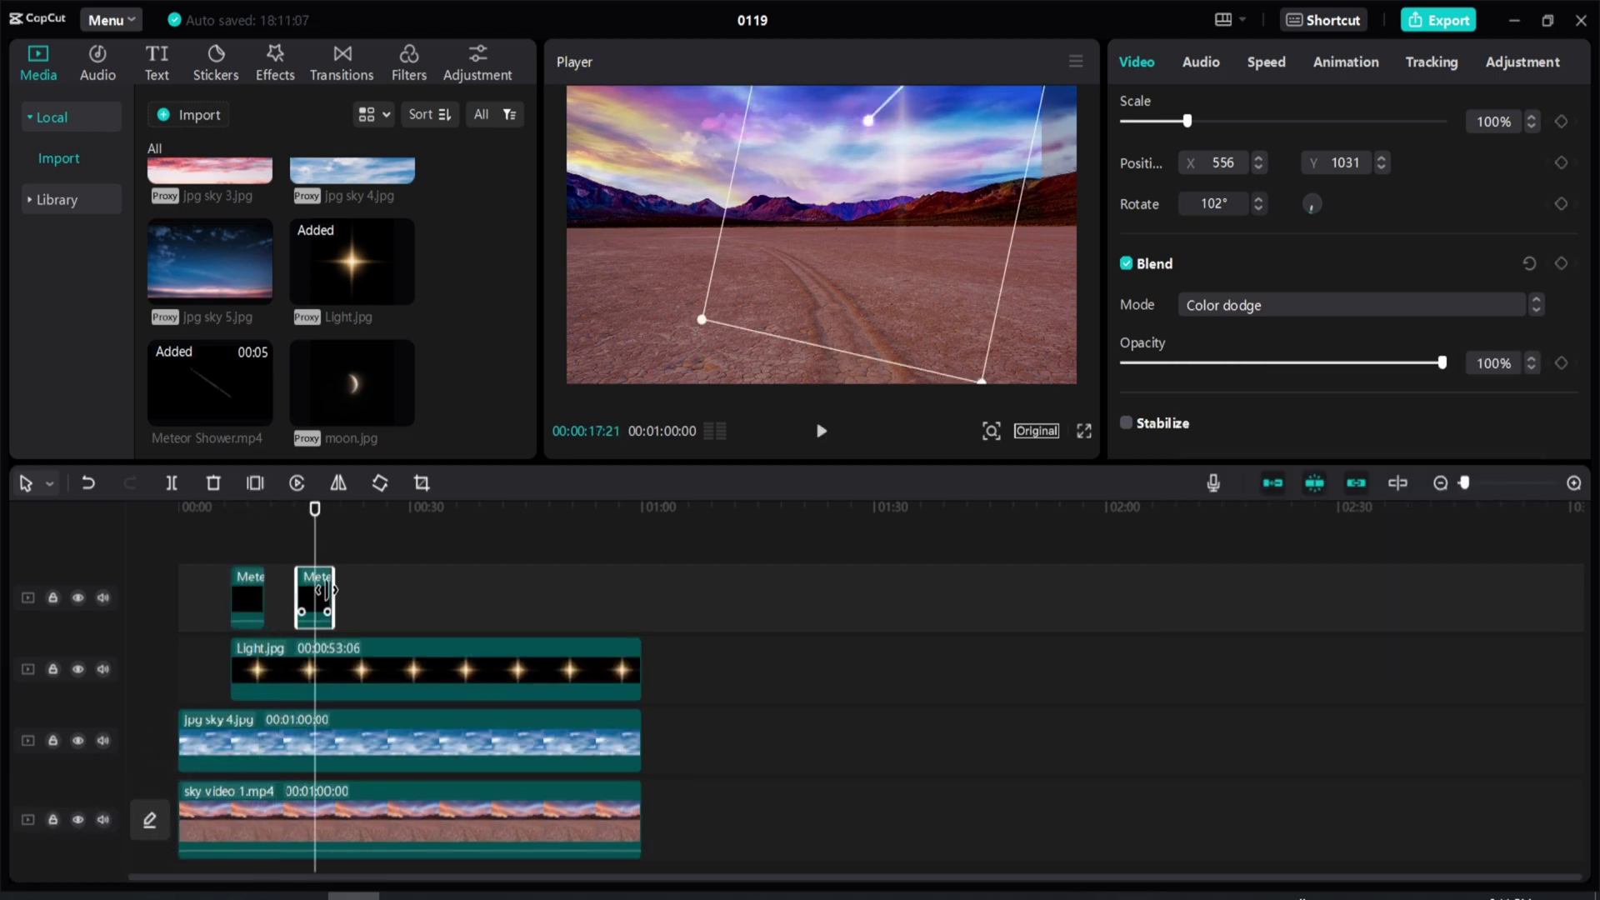
Switch the second meteor clip's blend mode to Screen and play it back.
{"action": "left_click", "coordinate": [1255, 306]}
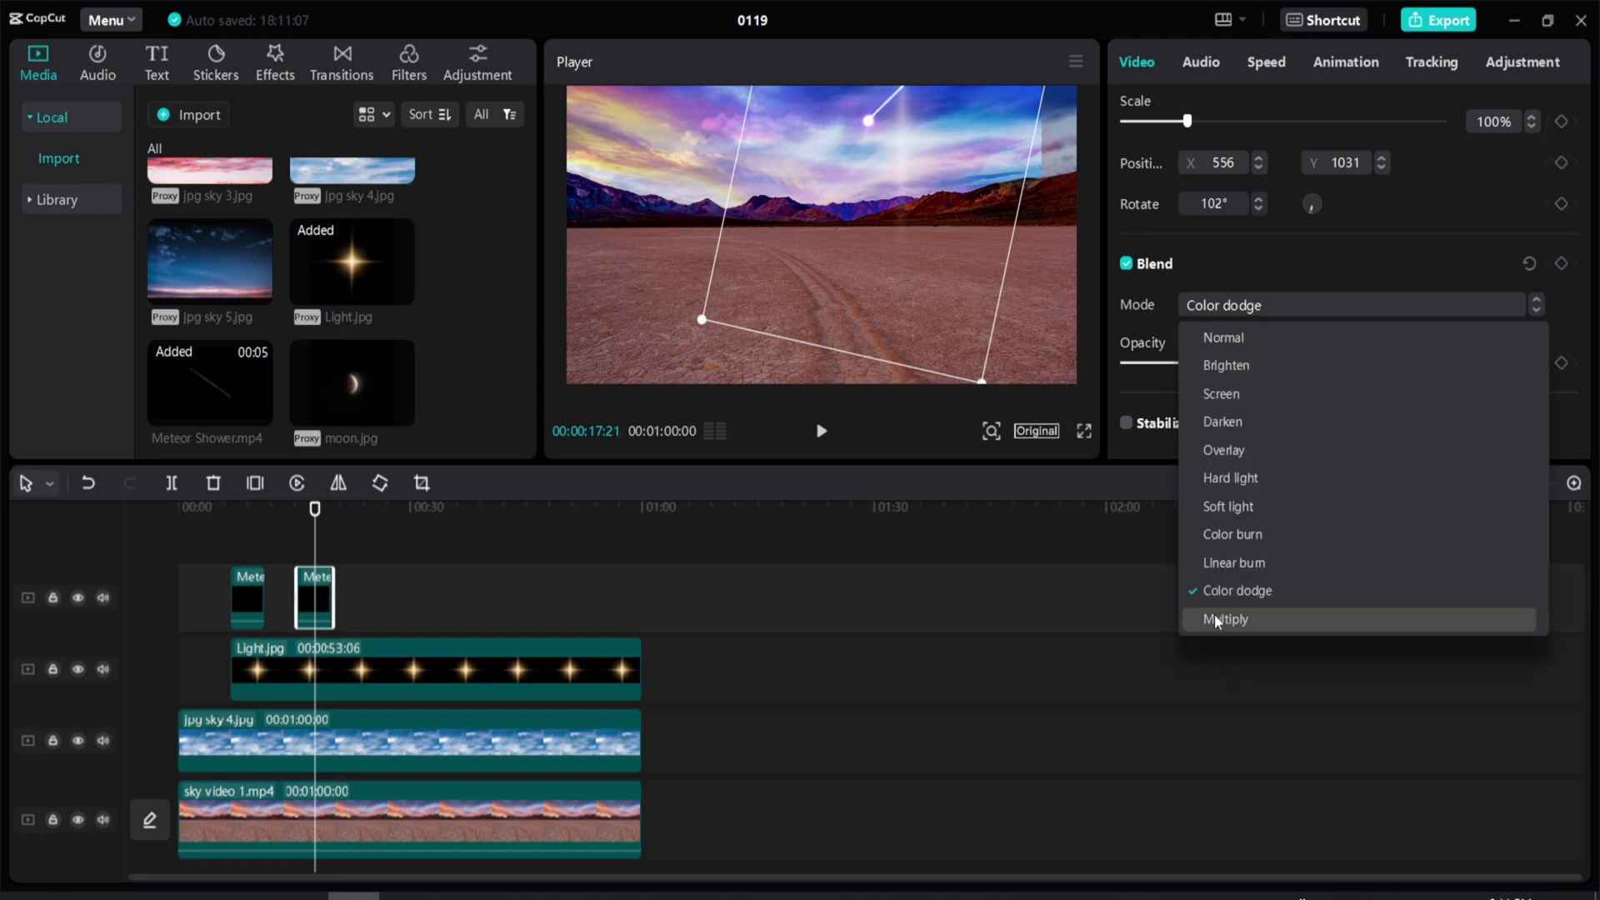
{"action": "left_click", "coordinate": [1221, 393]}
{"action": "left_click_drag", "start_coordinate": [314, 515], "coordinate": [290, 516]}
{"action": "key", "text": "space"}
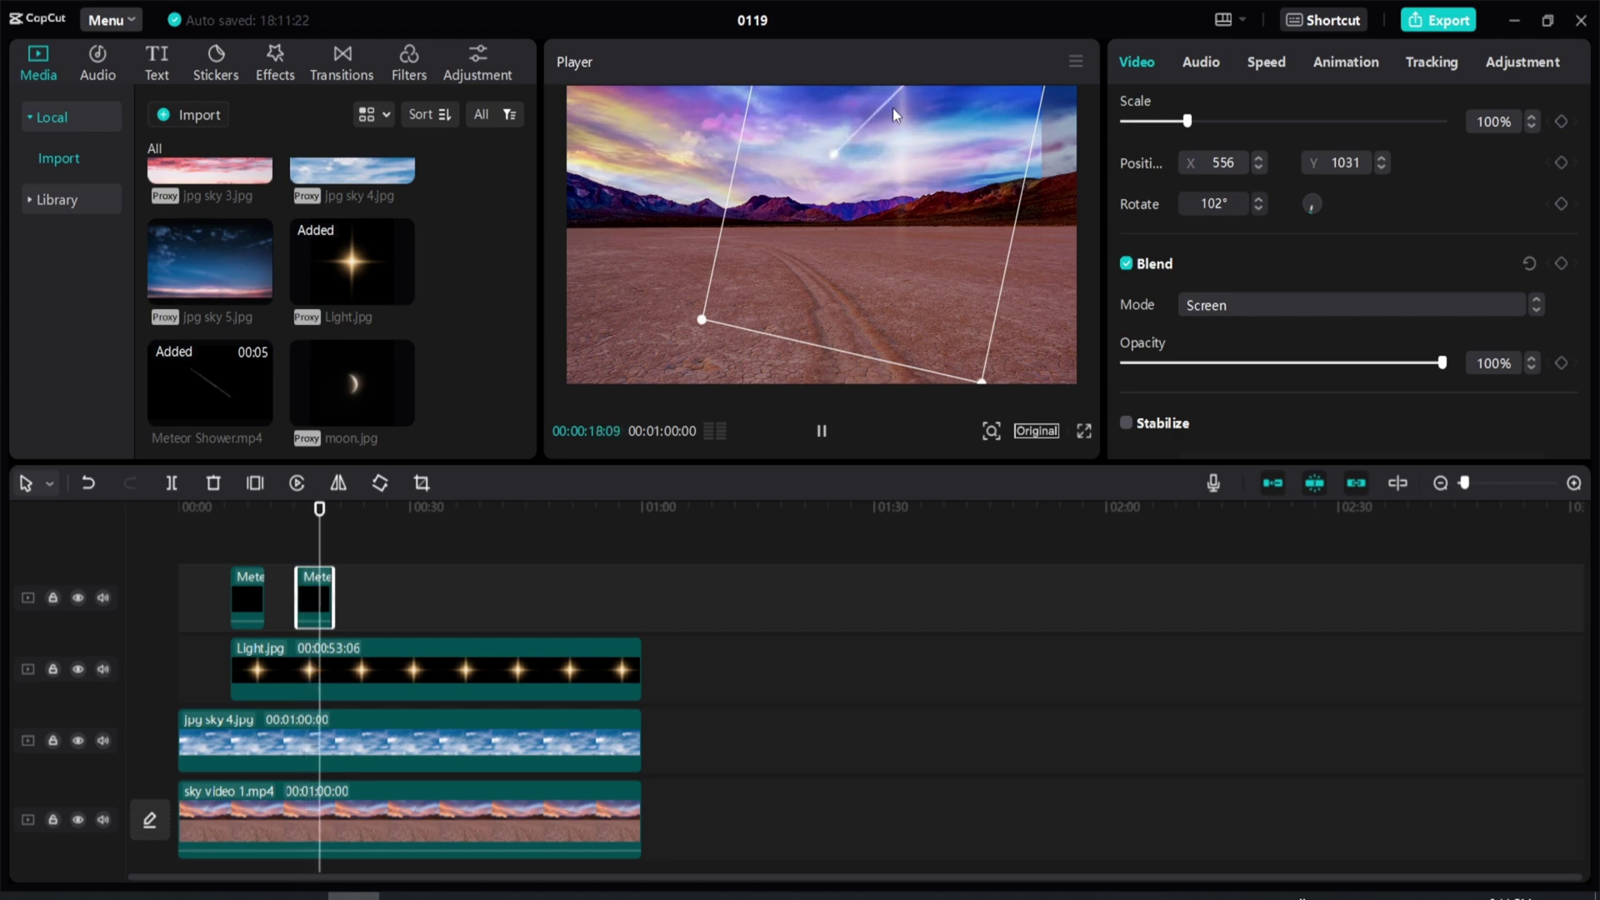
{"action": "key", "text": "space"}
Add moon.jpg on a new top track, blended as Screen, high in the upper-right sky.
{"action": "left_click_drag", "start_coordinate": [357, 379], "coordinate": [308, 523]}
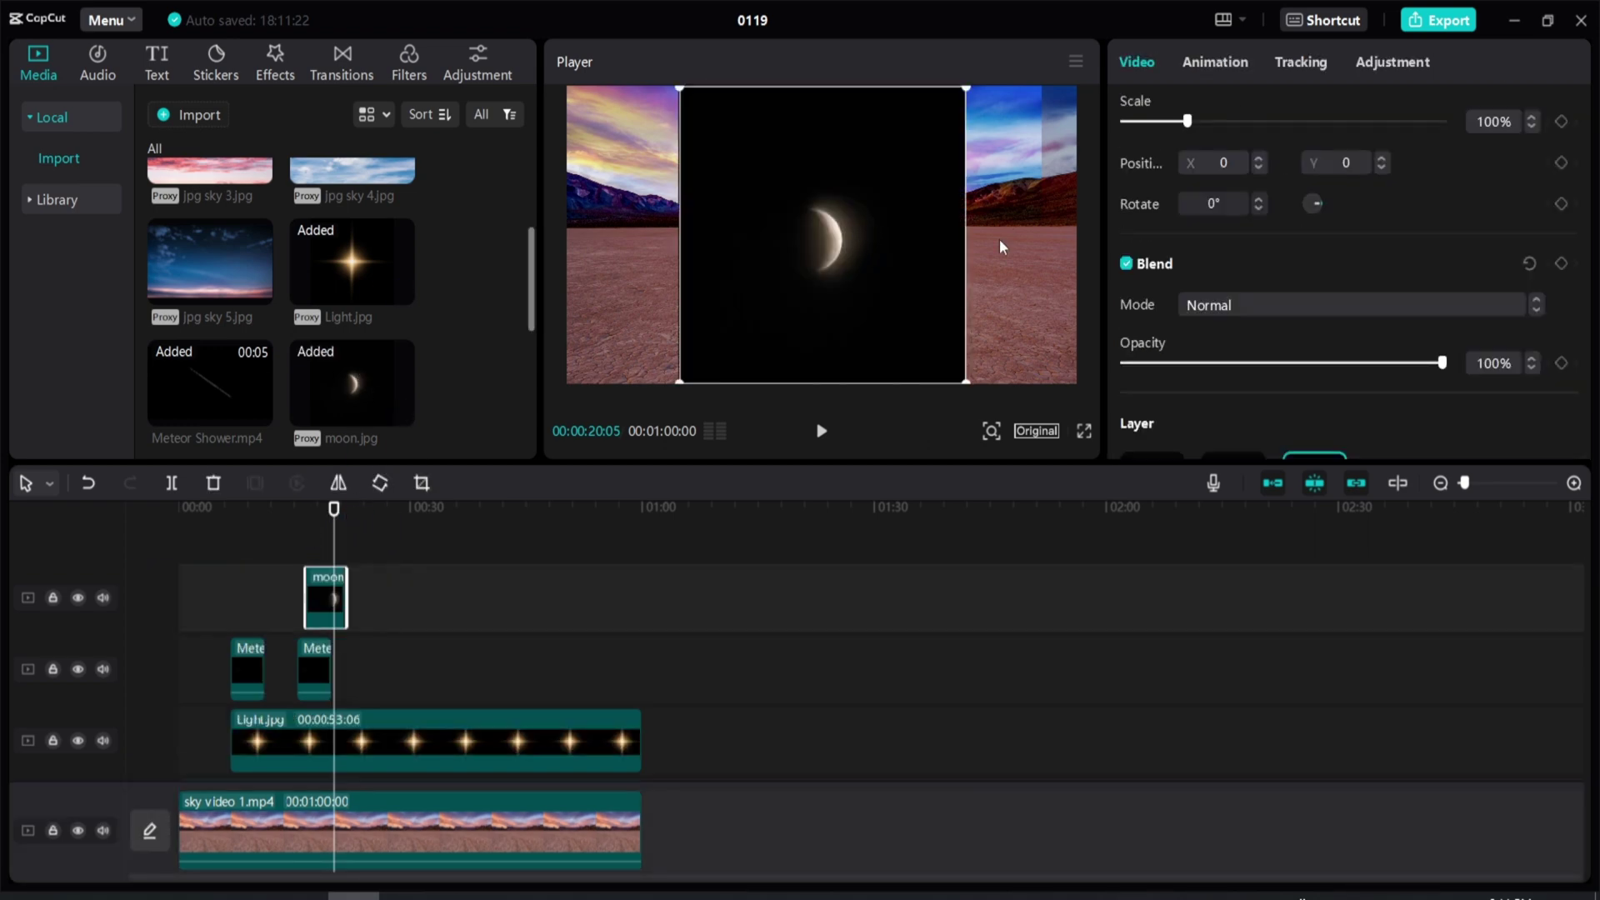
{"action": "left_click", "coordinate": [1243, 308]}
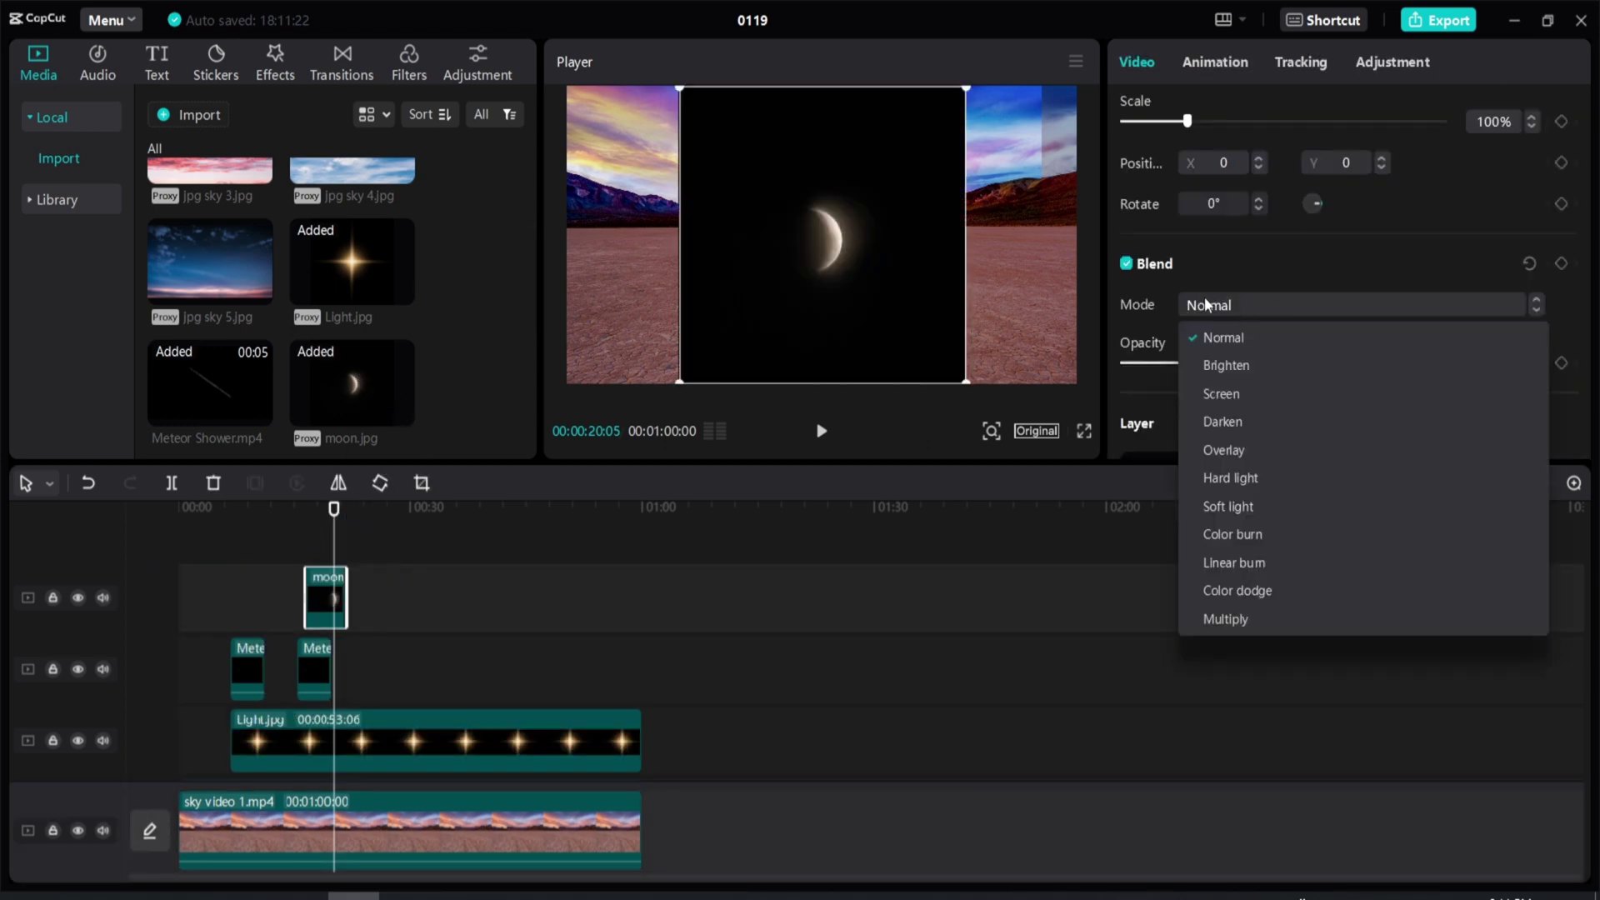
{"action": "left_click", "coordinate": [1258, 394]}
{"action": "left_click_drag", "start_coordinate": [878, 251], "coordinate": [1033, 158]}
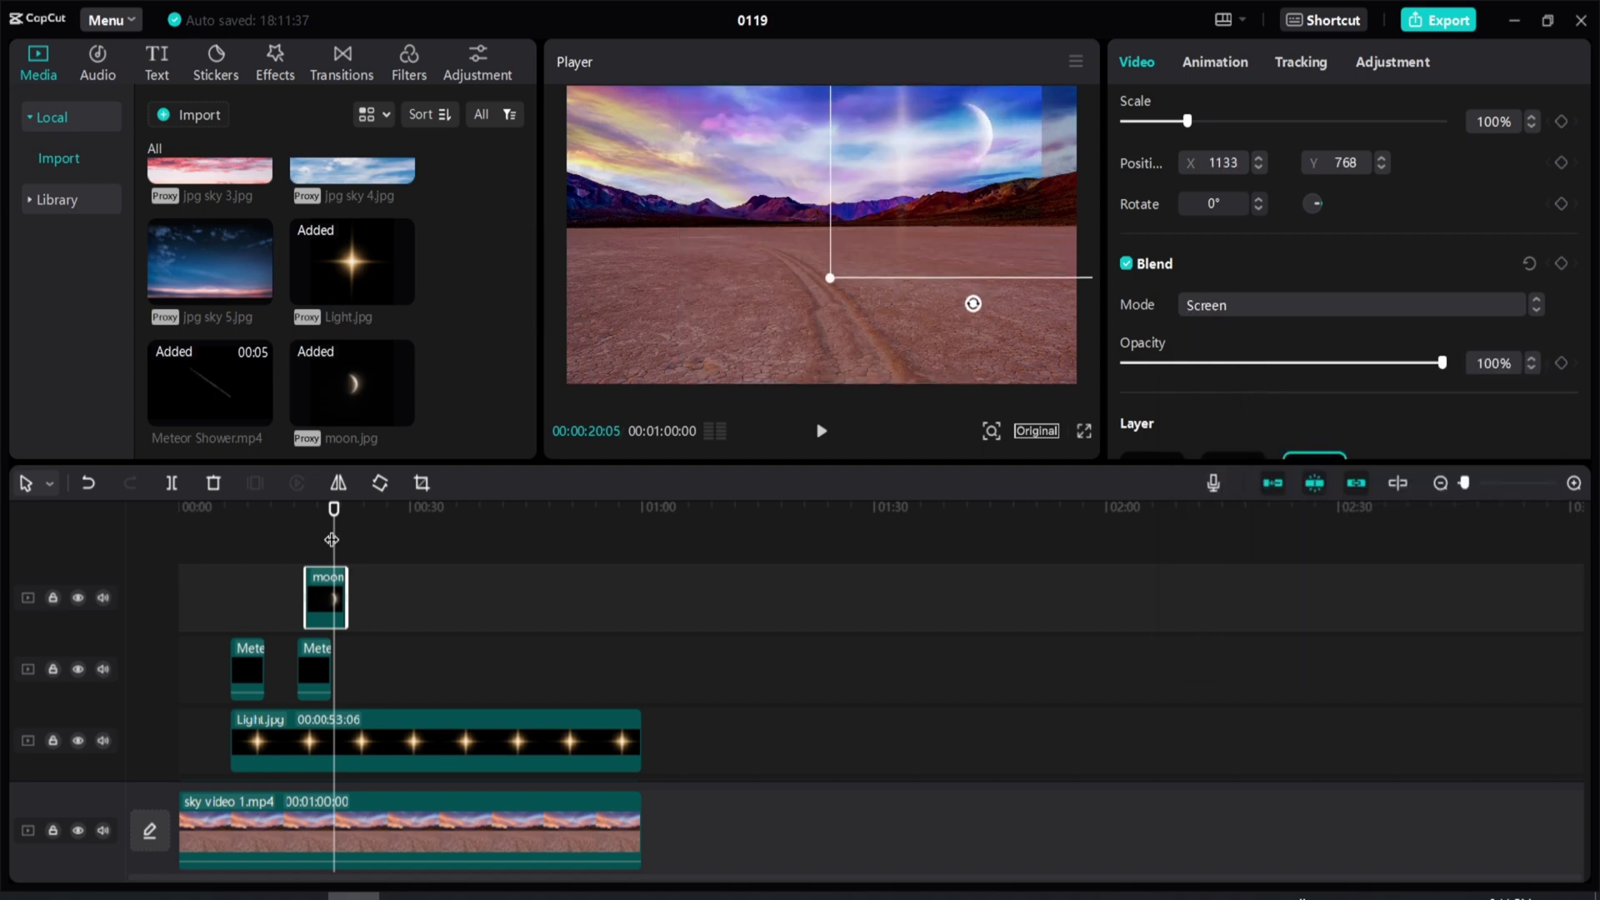
{"action": "left_click_drag", "start_coordinate": [332, 540], "coordinate": [287, 514]}
{"action": "key", "text": "space"}
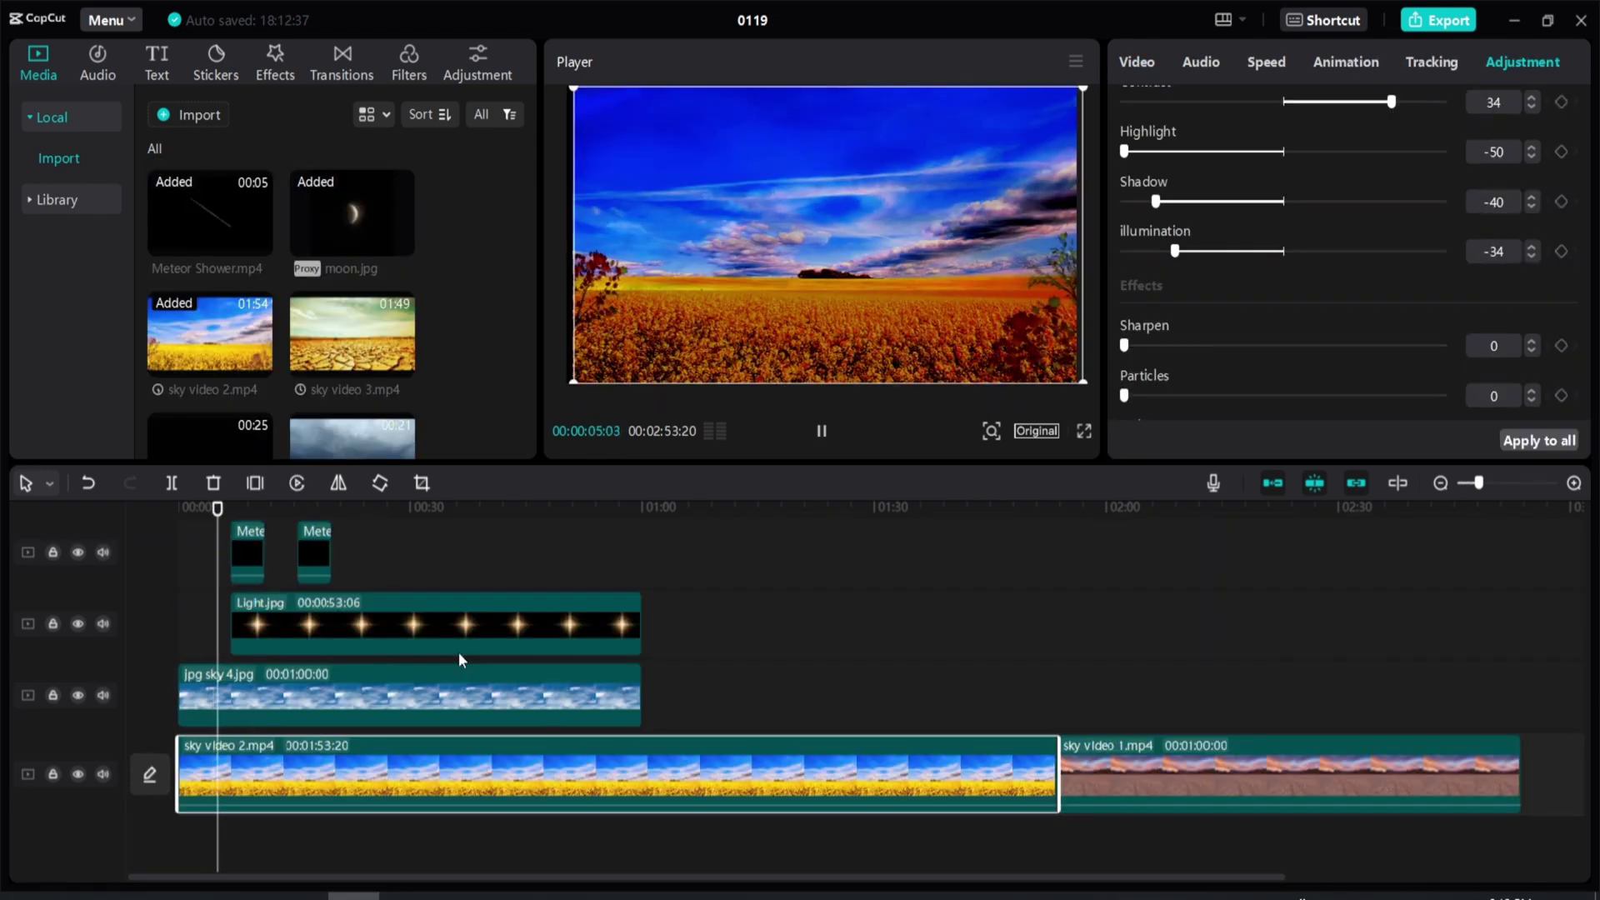
Stop playback of the finished desert sky composite.
{"action": "key", "text": "space"}
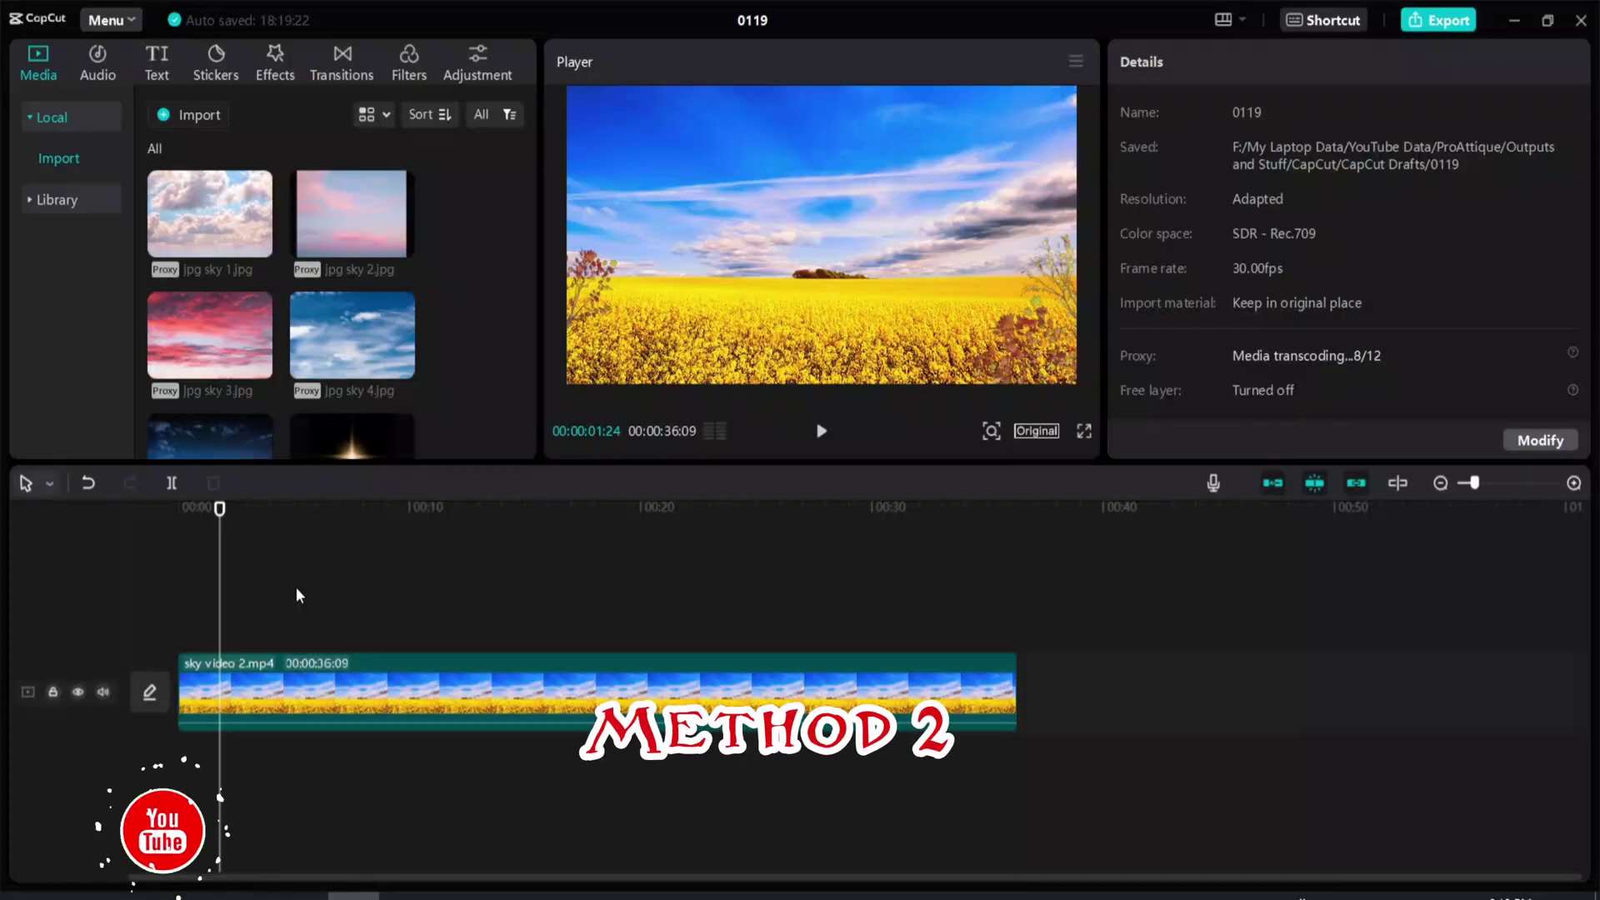
Layer jpg sky 1.jpg and jpg sky 3.jpg above the sky video 2 field clip.
{"action": "left_click_drag", "start_coordinate": [219, 515], "coordinate": [177, 515]}
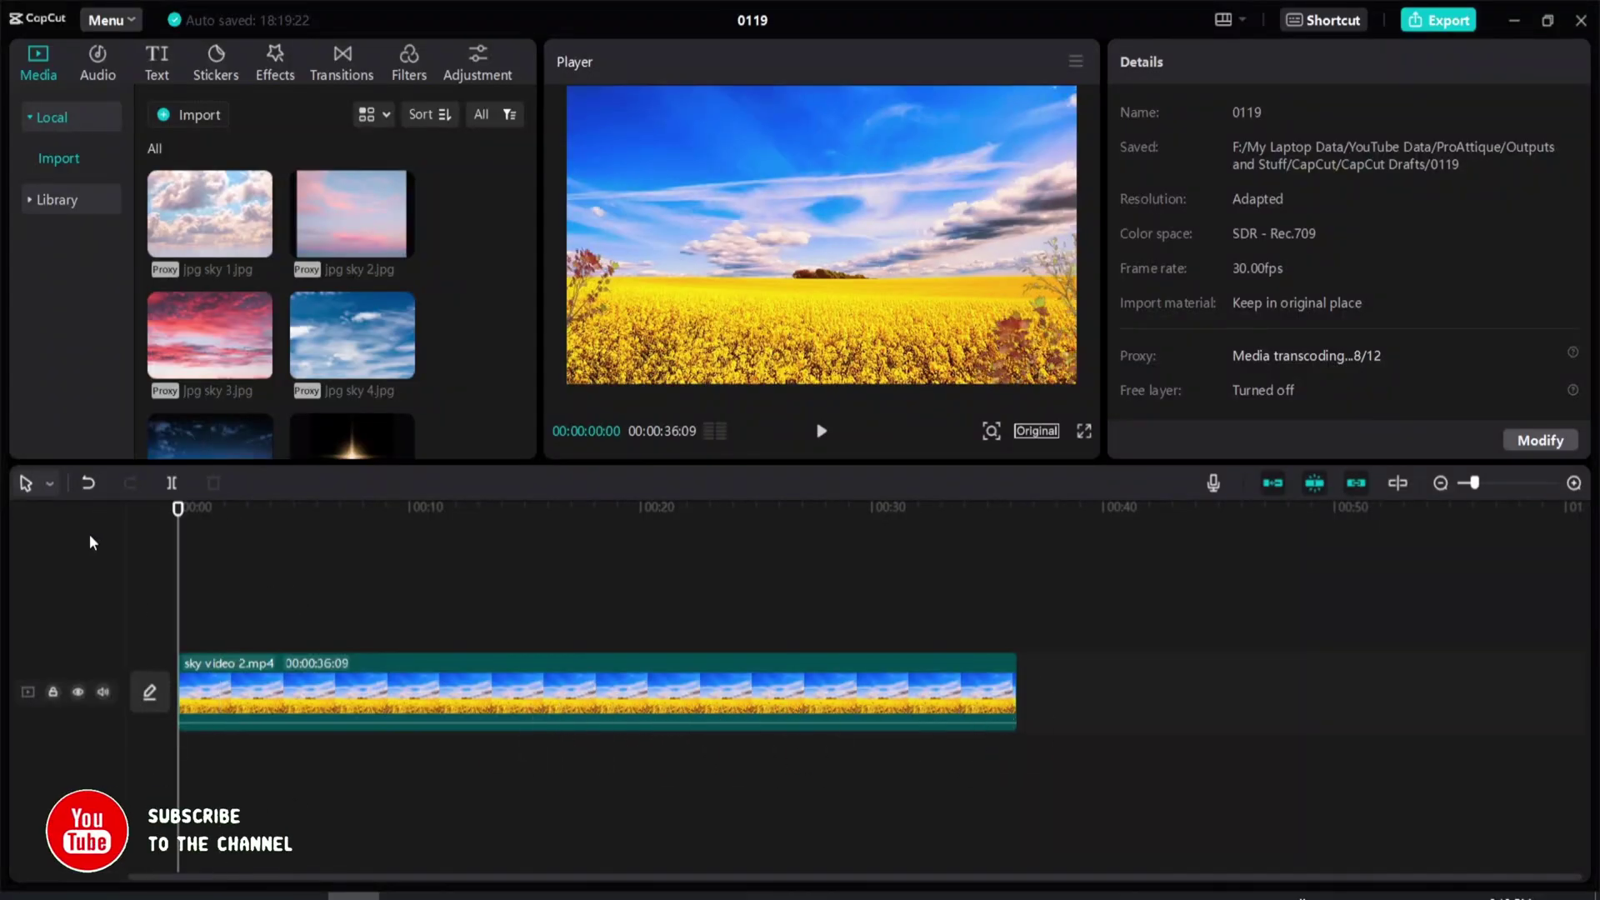
{"action": "left_click", "coordinate": [305, 683]}
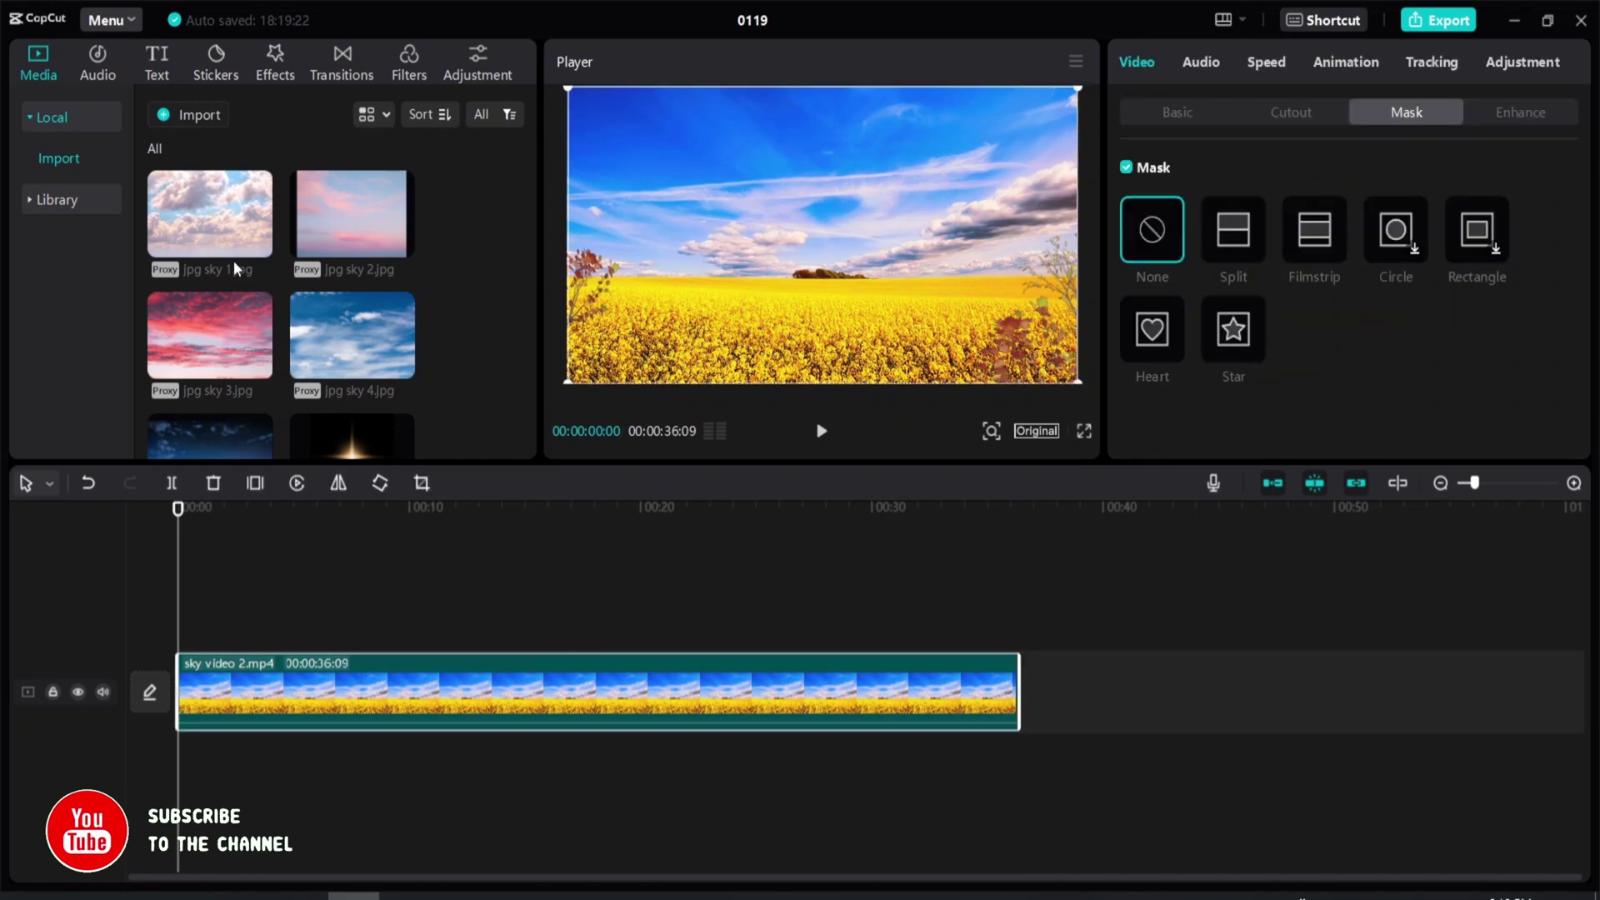
{"action": "left_click_drag", "start_coordinate": [208, 210], "coordinate": [478, 617]}
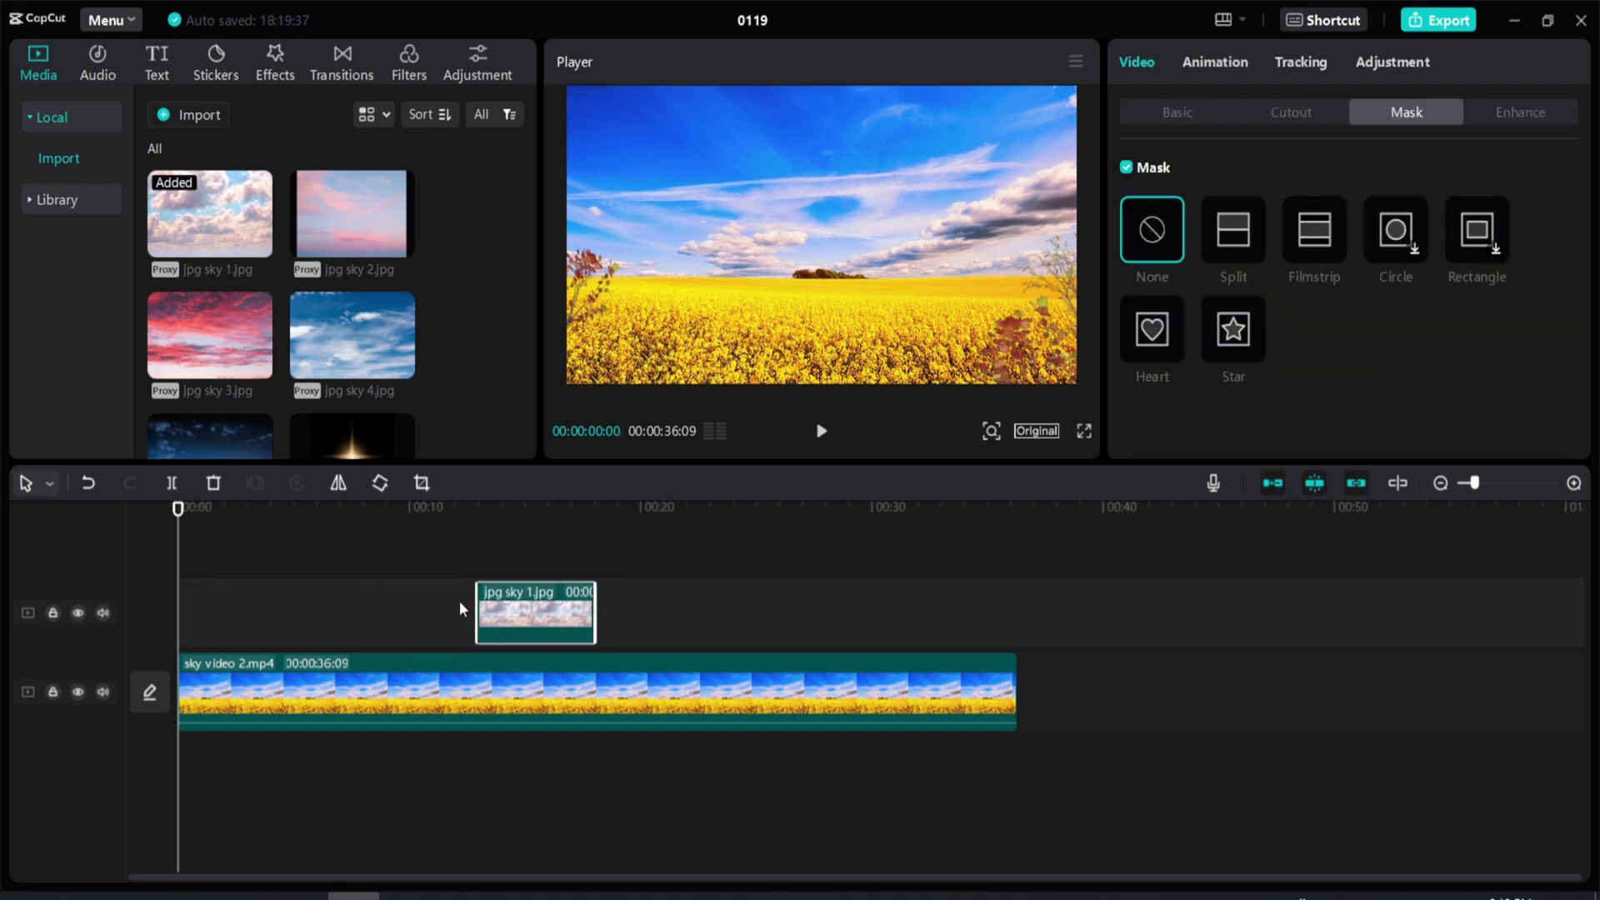
{"action": "left_click_drag", "start_coordinate": [199, 323], "coordinate": [200, 615]}
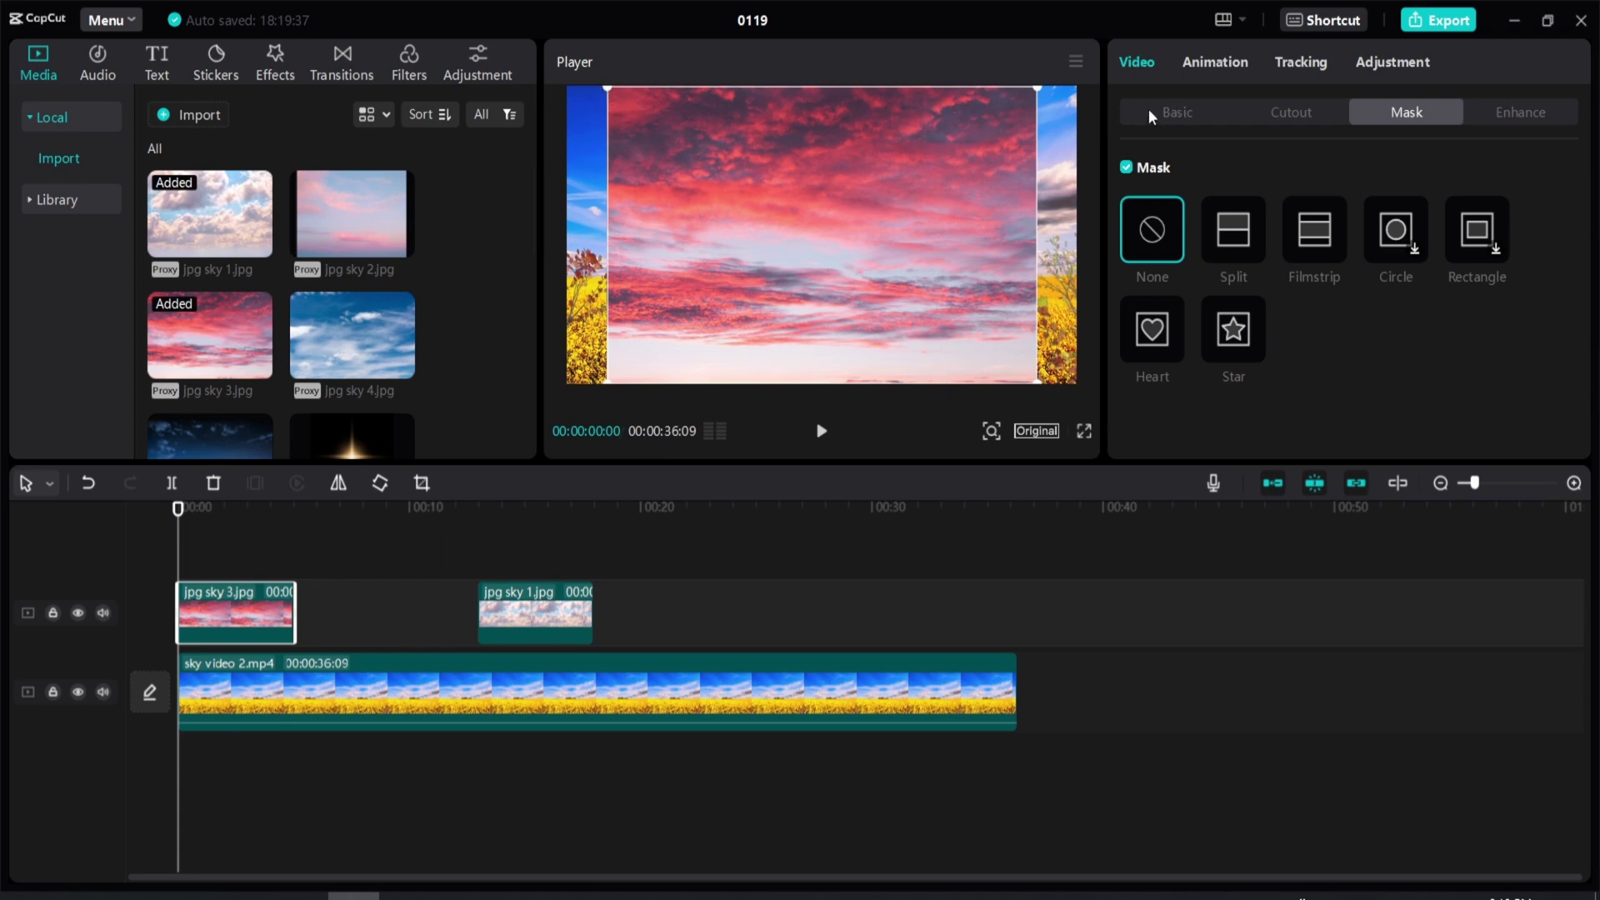
Scale the jpg sky 3 overlay to 125% and bring up its mask options.
{"action": "left_click", "coordinate": [1171, 112]}
{"action": "left_click_drag", "start_coordinate": [1187, 226], "coordinate": [1202, 226]}
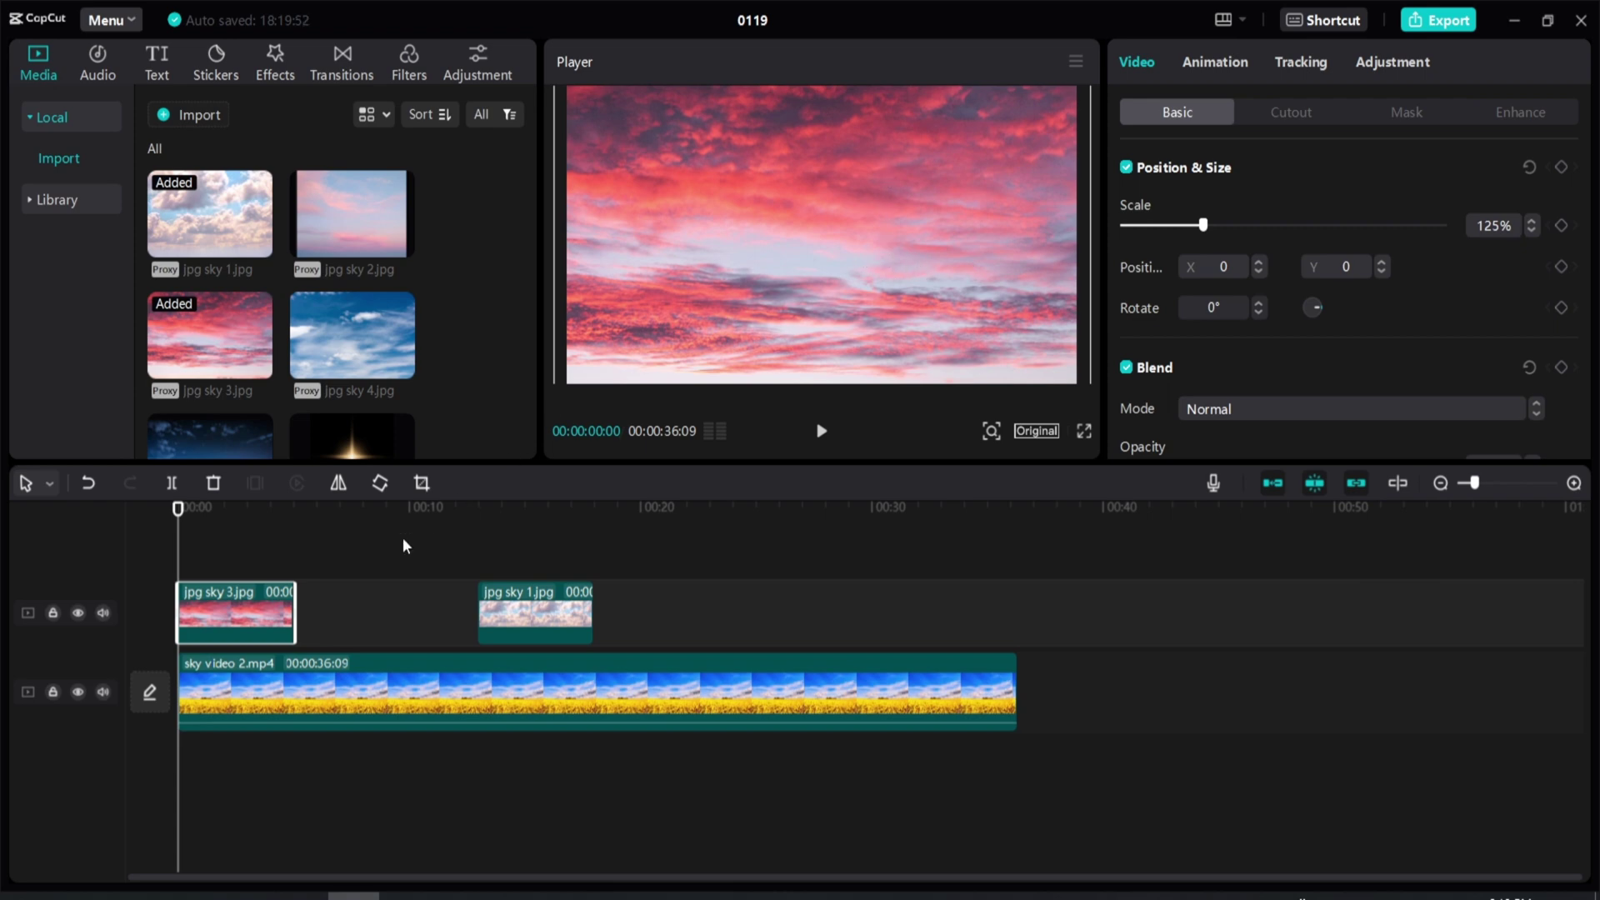
{"action": "left_click", "coordinate": [1403, 114]}
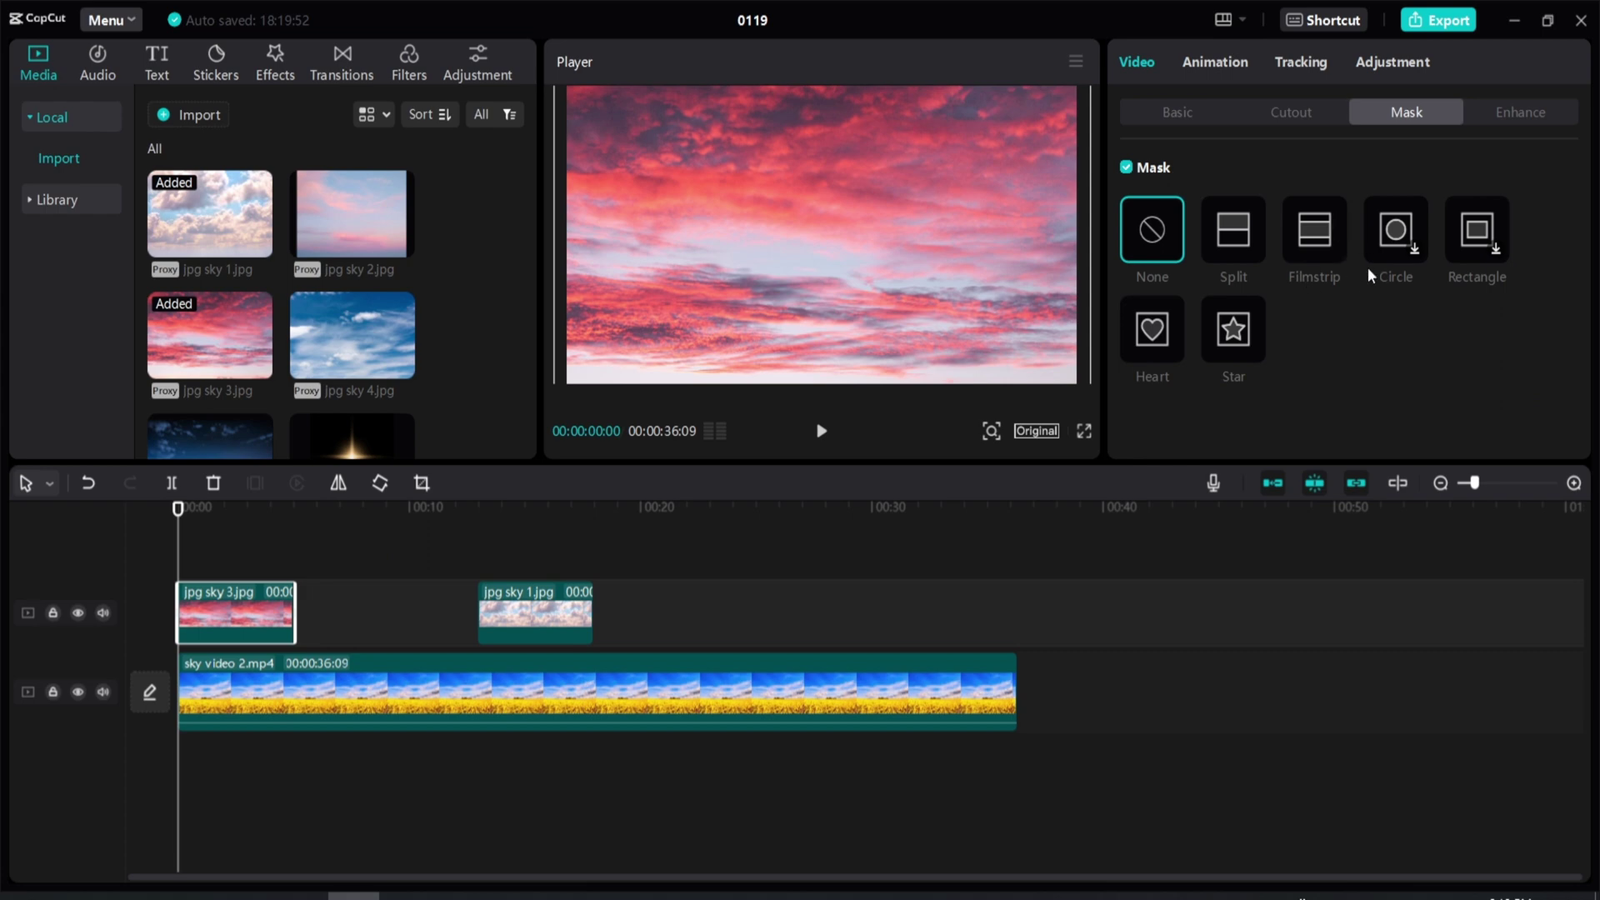
Apply a Filmstrip mask to jpg sky 3, raise it to the horizon (Position Y 523), and feather it to 8.
{"action": "left_click", "coordinate": [1321, 237]}
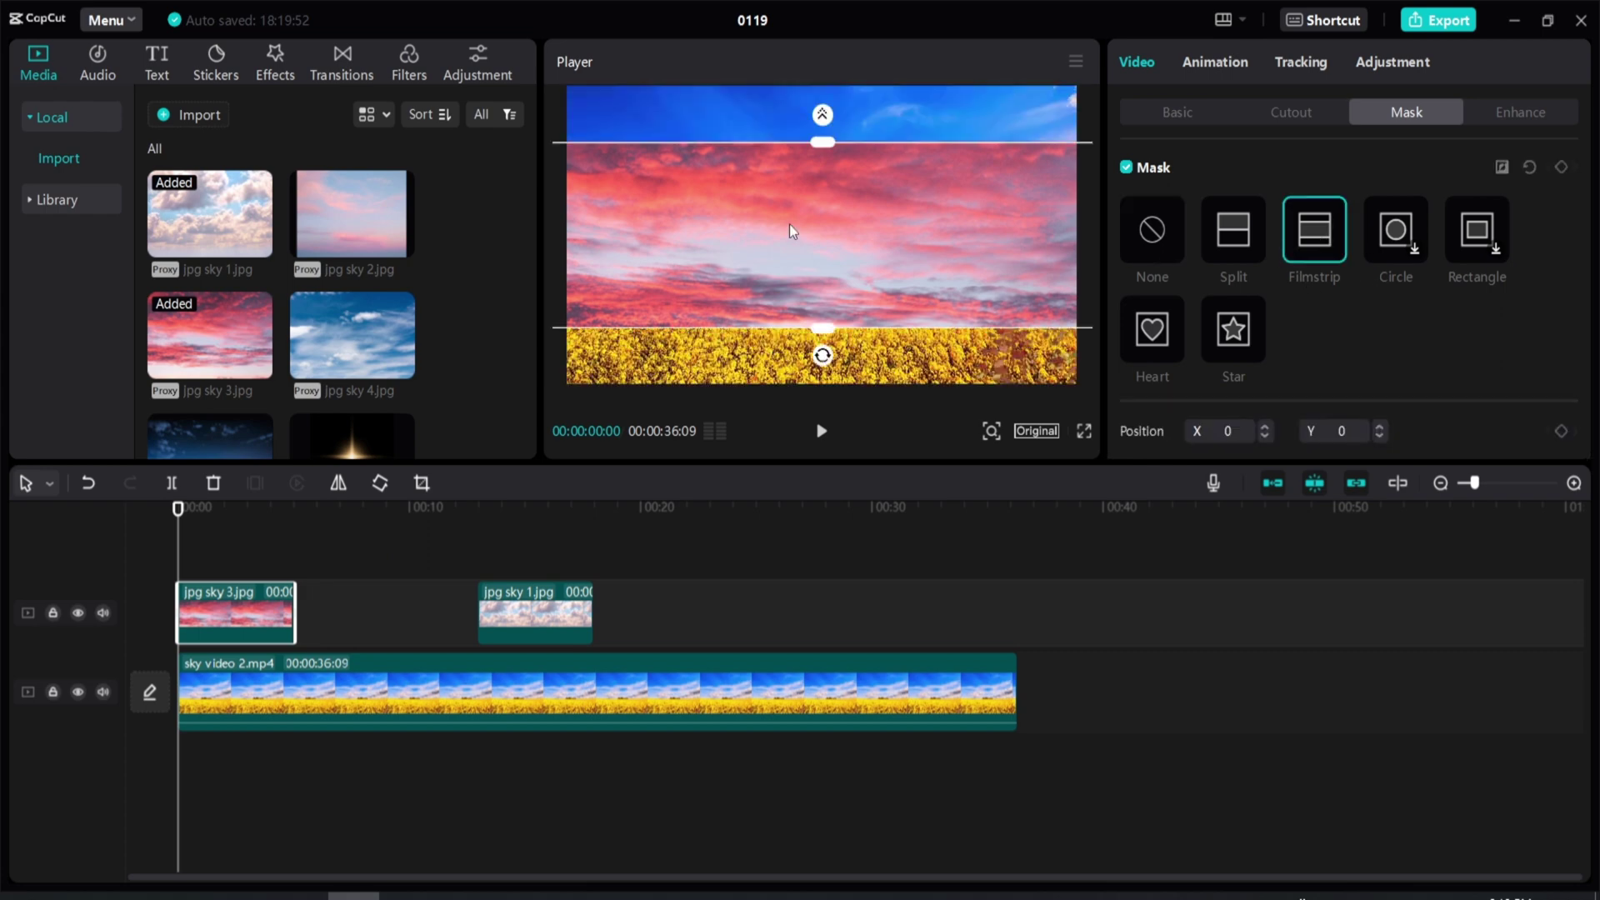
{"action": "left_click_drag", "start_coordinate": [790, 193], "coordinate": [788, 170]}
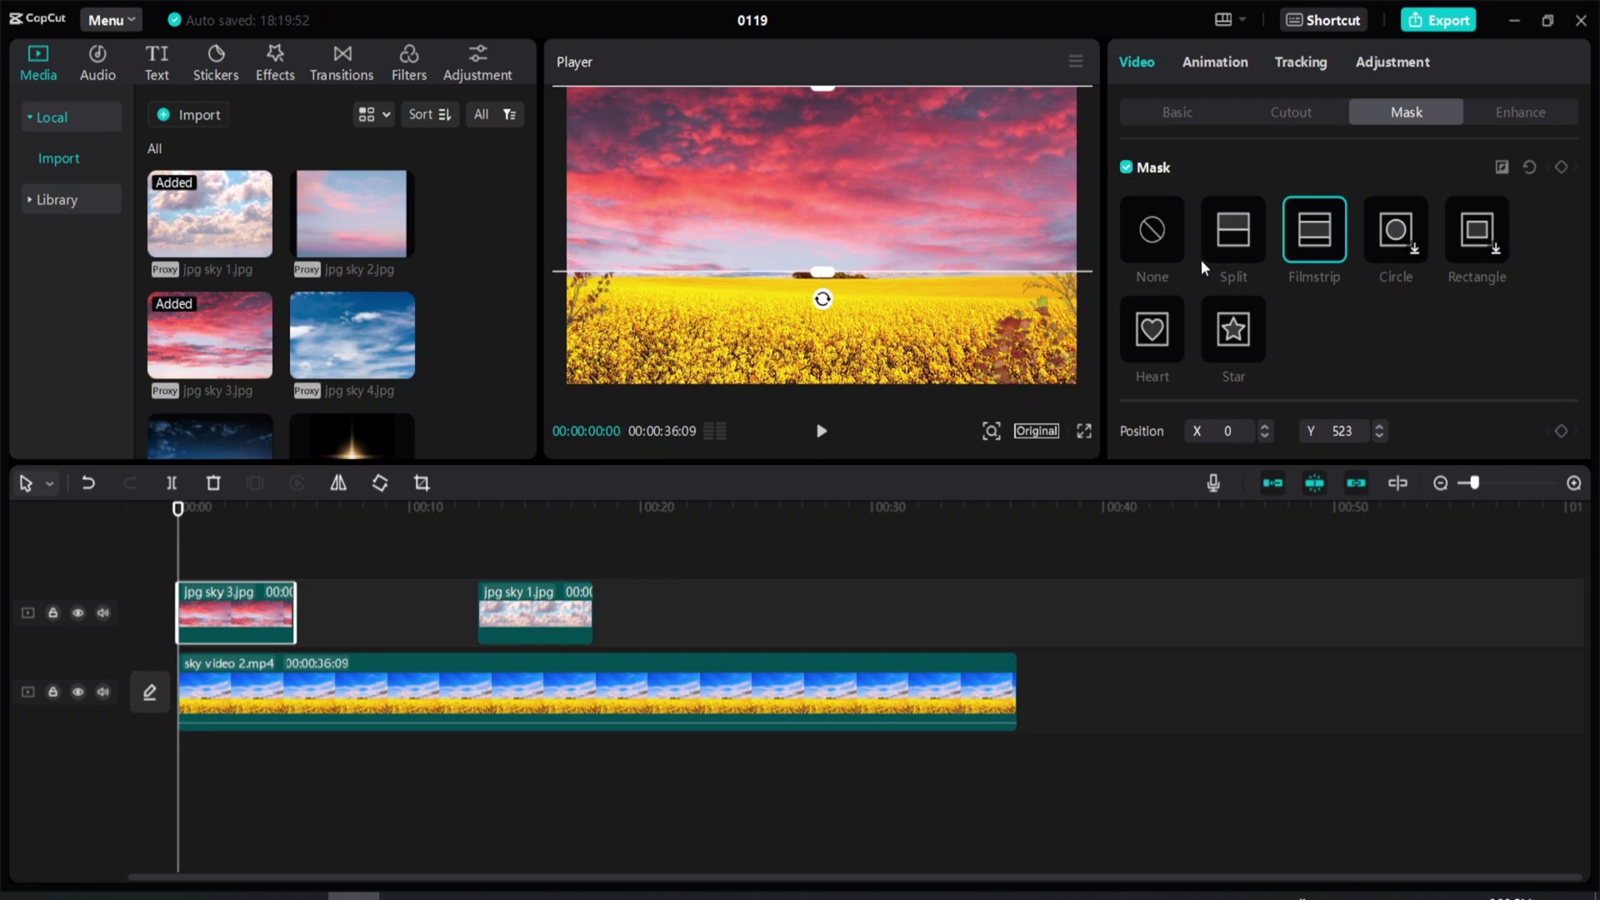
{"action": "left_click_drag", "start_coordinate": [817, 275], "coordinate": [820, 285]}
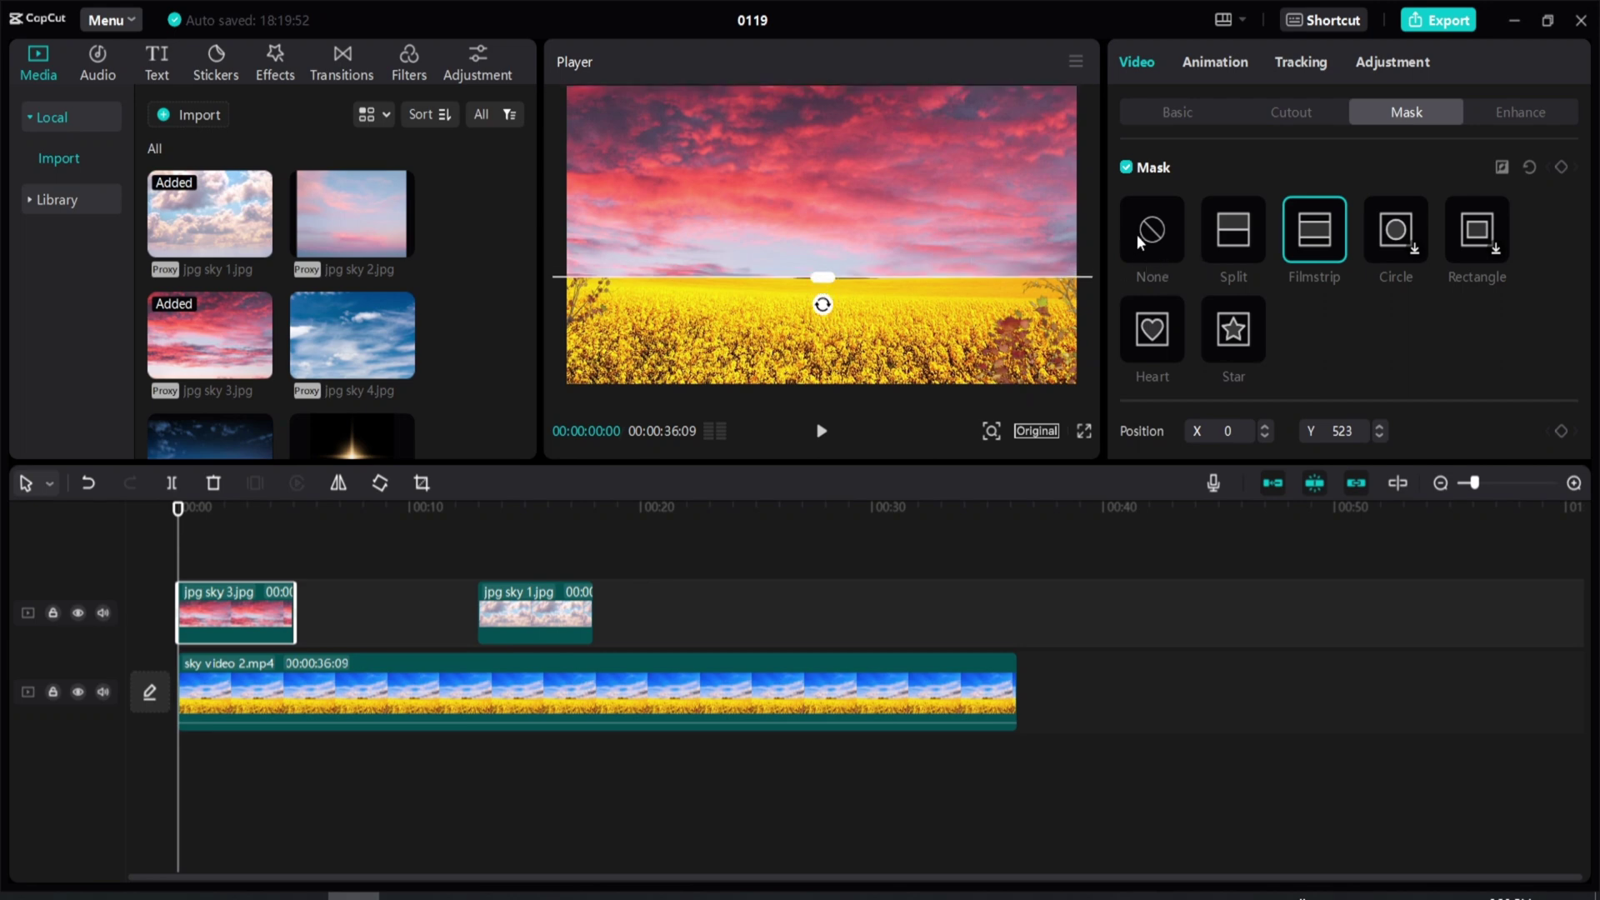
{"action": "scroll", "coordinate": [1262, 328], "scroll_direction": "down", "scroll_amount": 3}
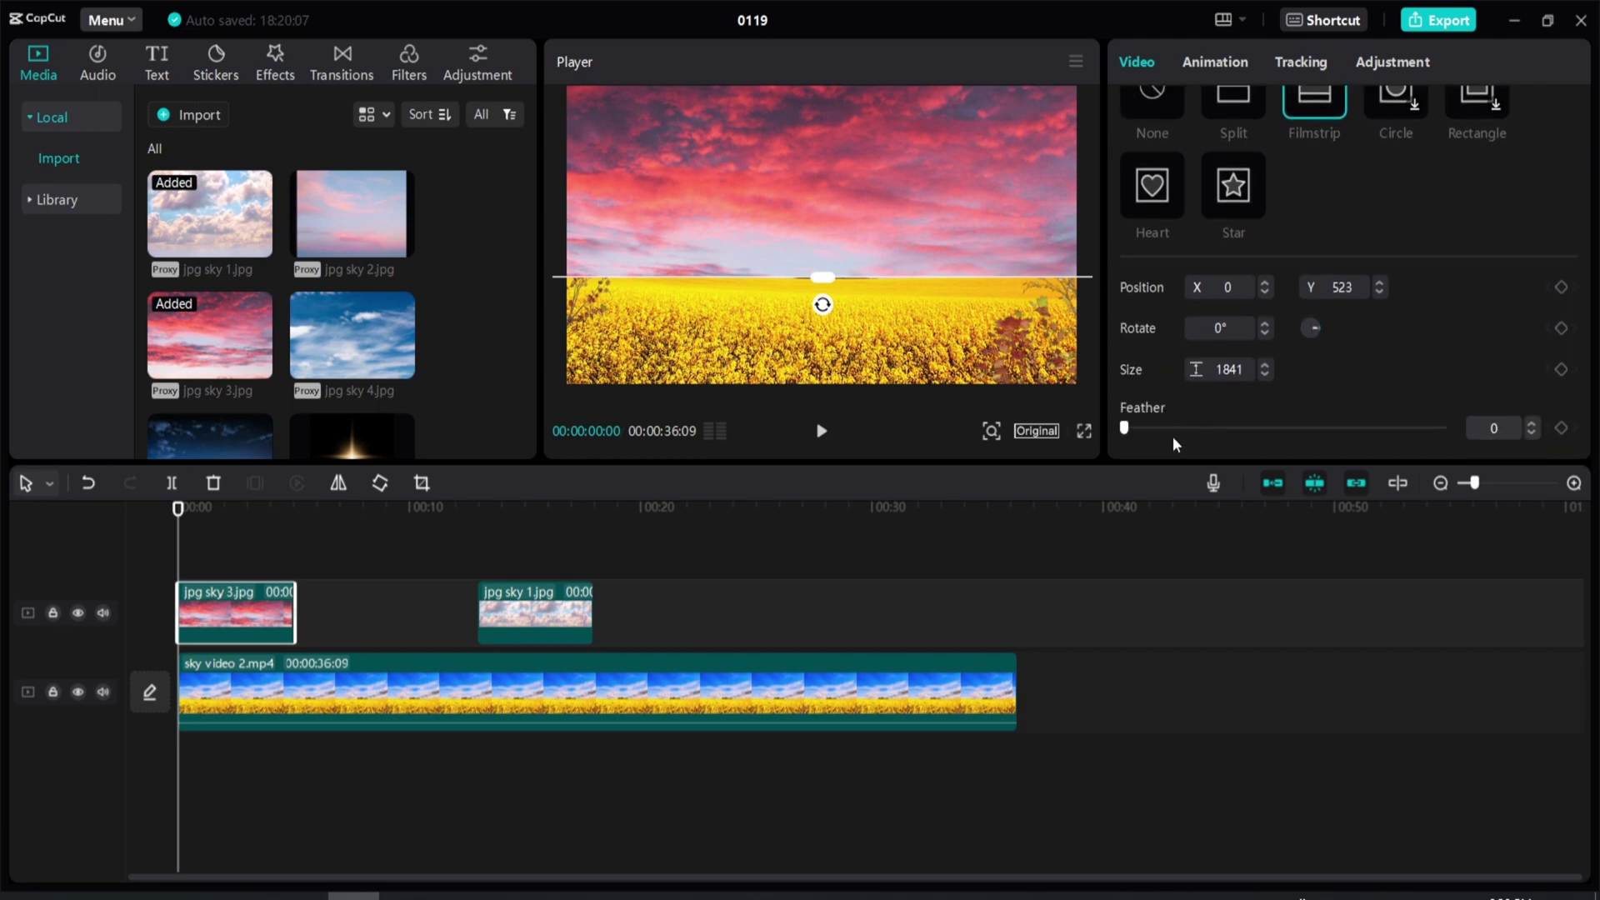
{"action": "left_click_drag", "start_coordinate": [1125, 429], "coordinate": [1142, 430]}
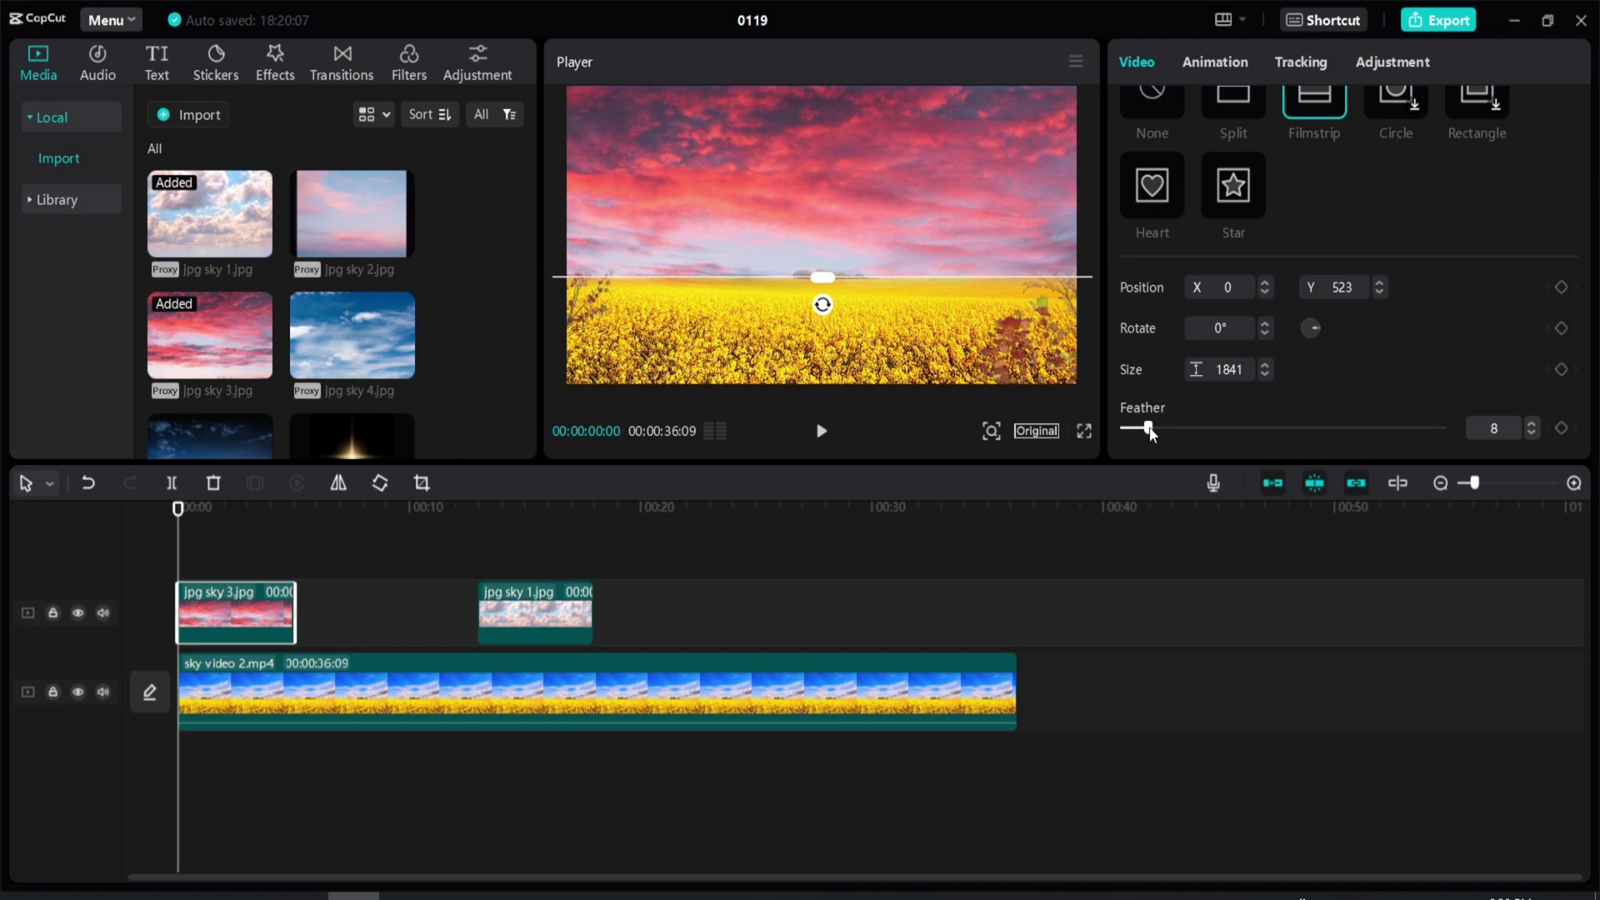
{"action": "left_click_drag", "start_coordinate": [1150, 430], "coordinate": [1149, 430]}
Preview the masked sky 3 blend, then return the playhead to the start.
{"action": "scroll", "coordinate": [1163, 109], "scroll_direction": "up", "scroll_amount": 3}
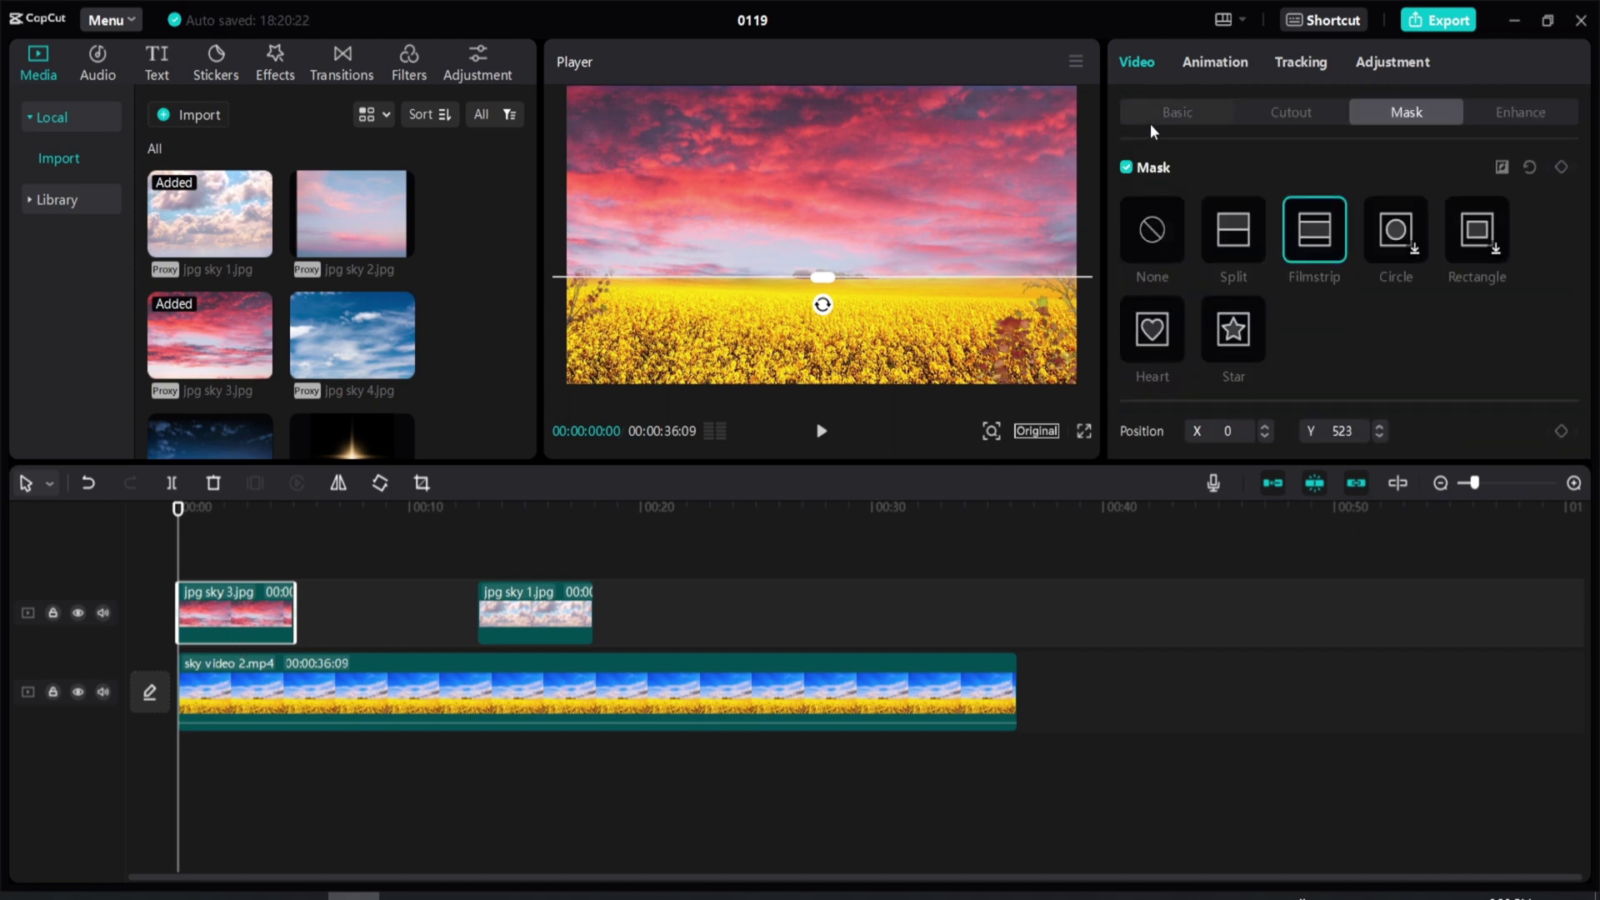
{"action": "left_click", "coordinate": [1150, 118]}
{"action": "left_click", "coordinate": [820, 431]}
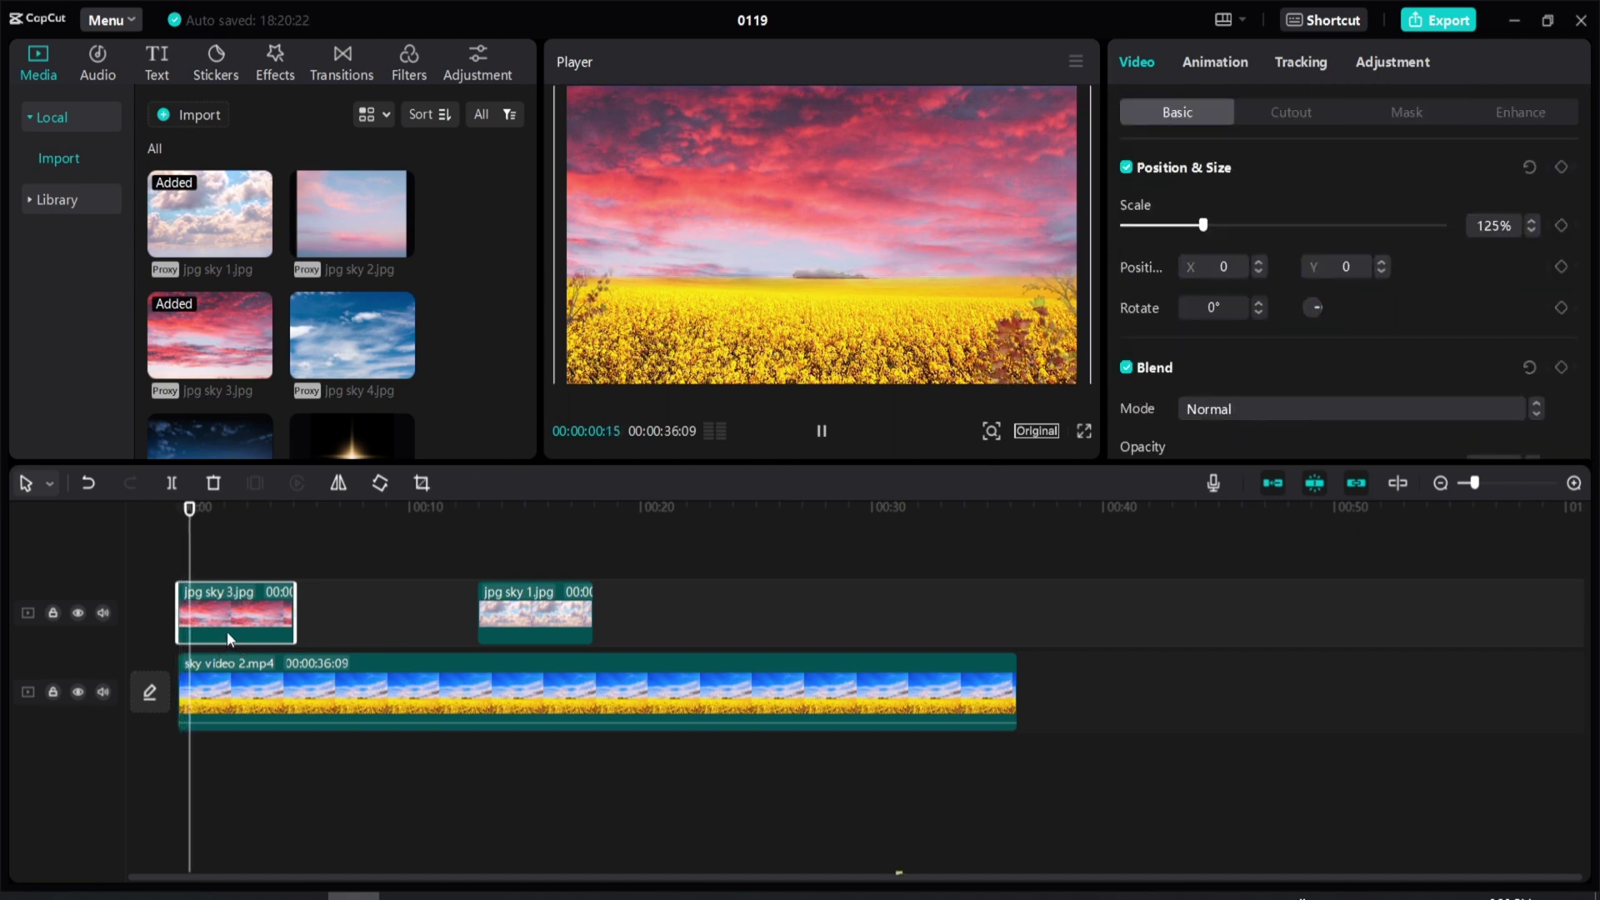
{"action": "key", "text": "space"}
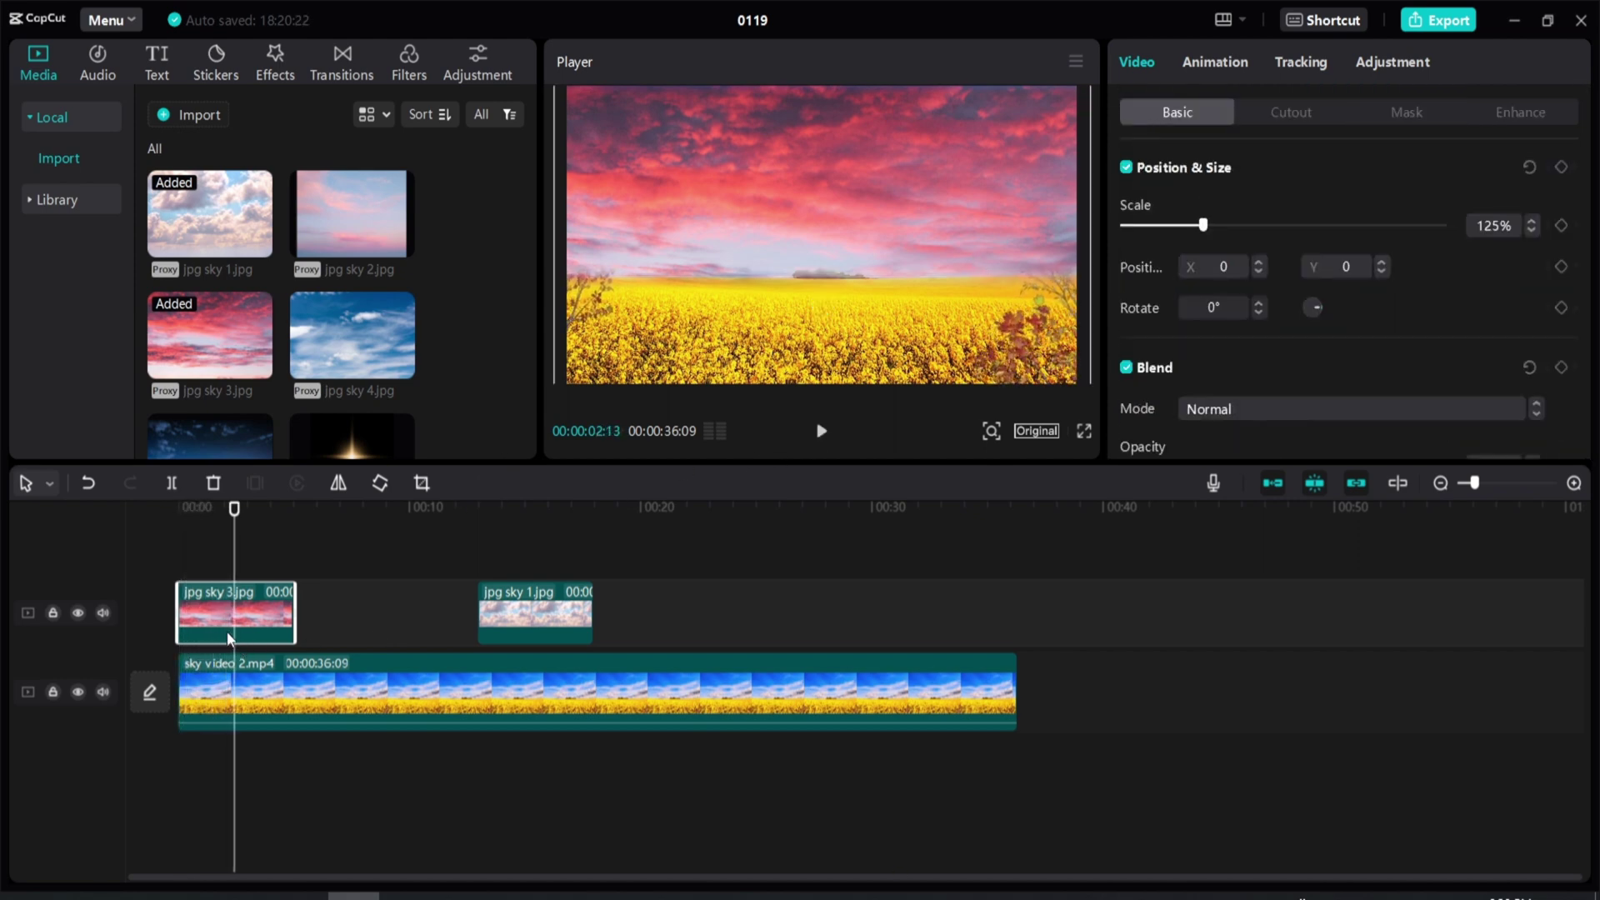
{"action": "left_click_drag", "start_coordinate": [235, 510], "coordinate": [175, 522]}
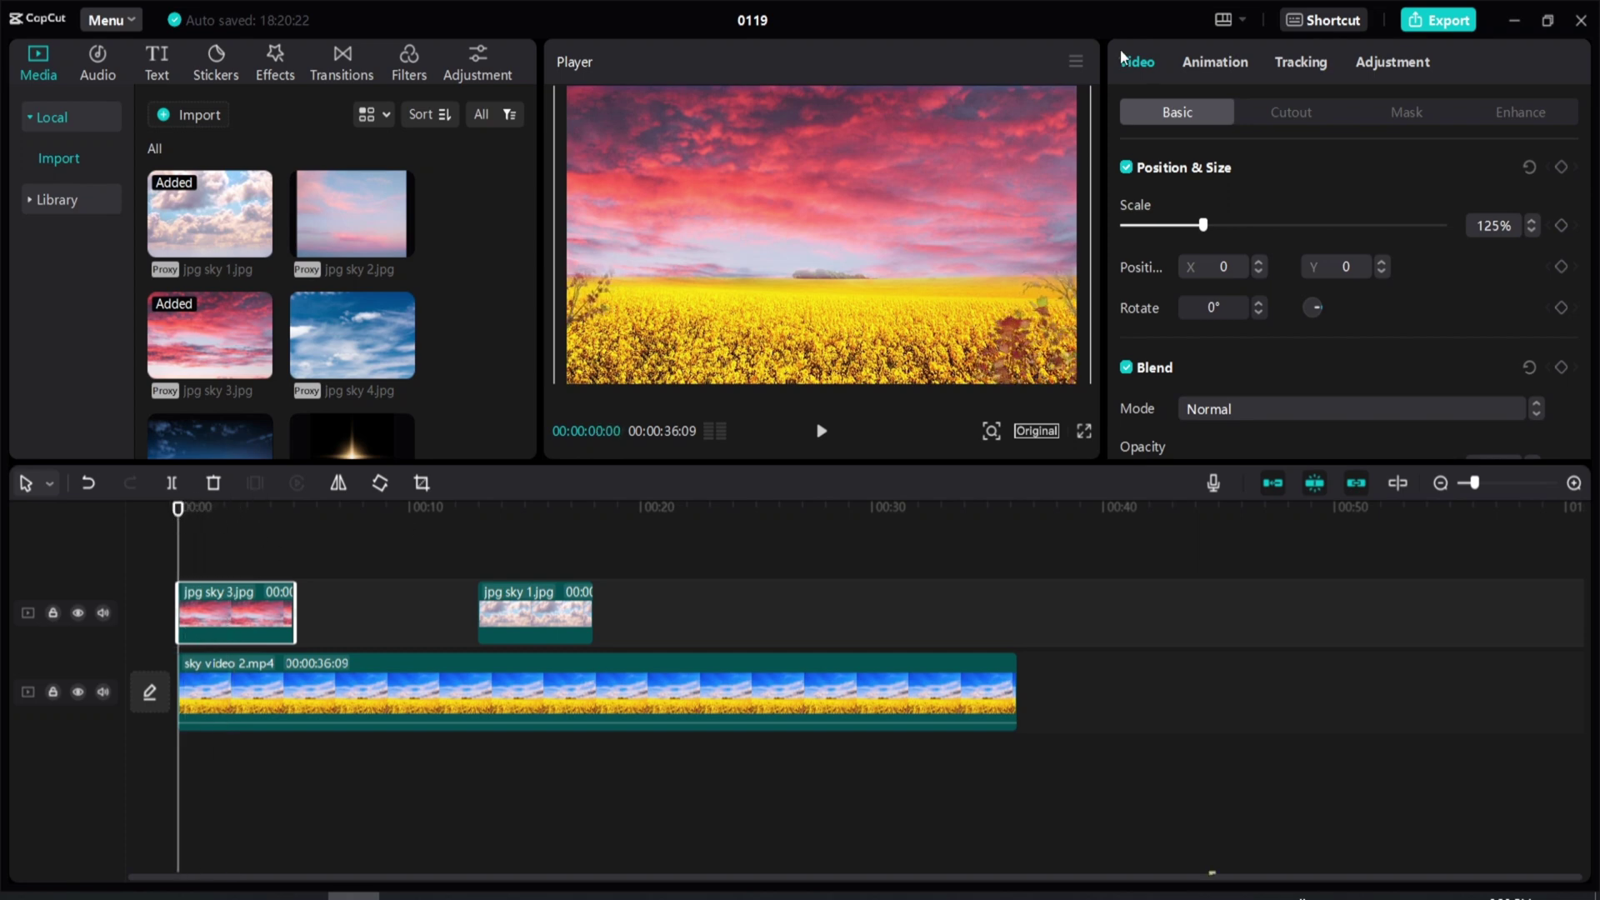
Keyframe jpg sky 3 to zoom from 126% to 150% by 02:28 and drift sideways by 04:01, then replay.
{"action": "left_click", "coordinate": [1559, 168]}
{"action": "mouse_move", "coordinate": [1205, 228]}
{"action": "left_mouse_down"}
{"action": "mouse_move", "coordinate": [1247, 230]}
{"action": "mouse_move", "coordinate": [1182, 235]}
{"action": "mouse_move", "coordinate": [1204, 235]}
{"action": "left_mouse_up"}
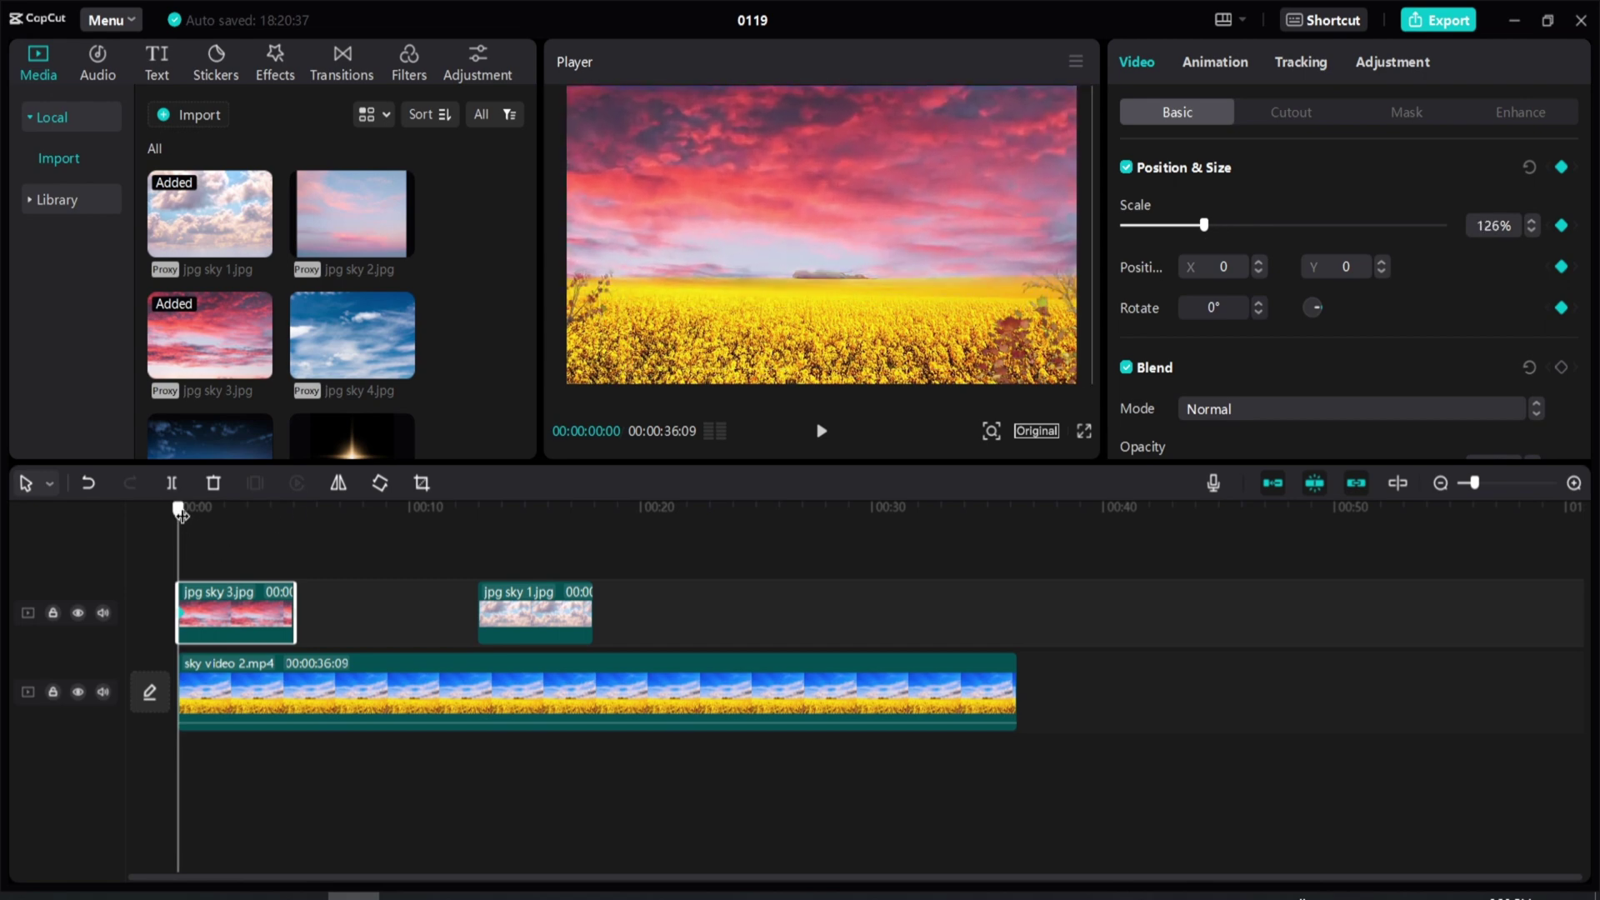
{"action": "left_click_drag", "start_coordinate": [185, 513], "coordinate": [244, 510]}
{"action": "left_click", "coordinate": [1218, 227]}
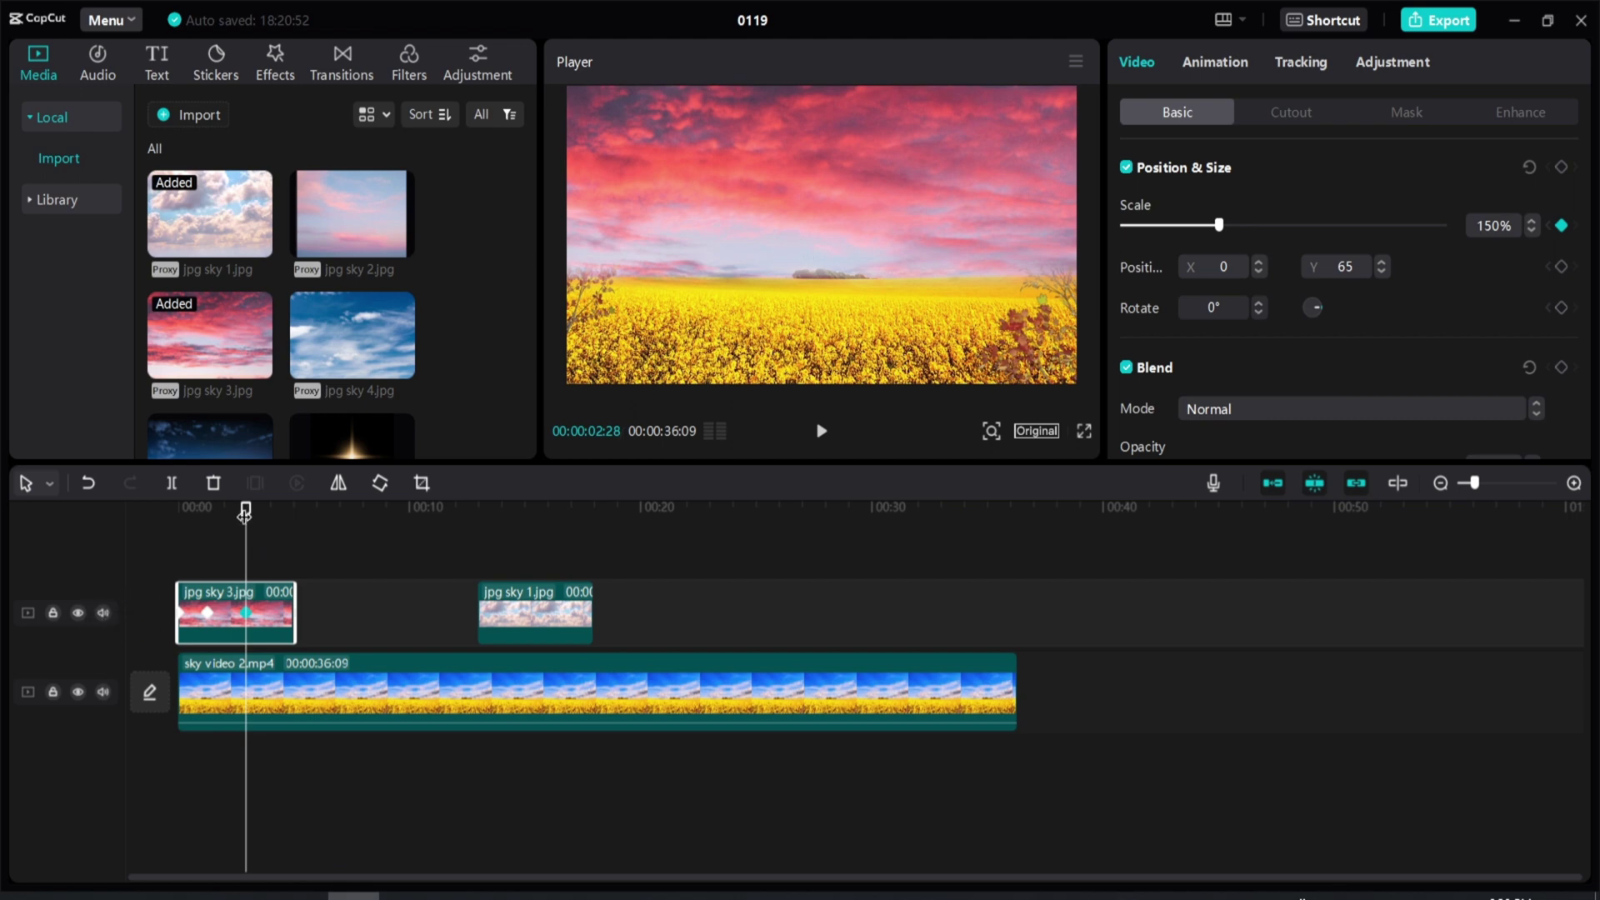
{"action": "left_click_drag", "start_coordinate": [246, 510], "coordinate": [271, 514]}
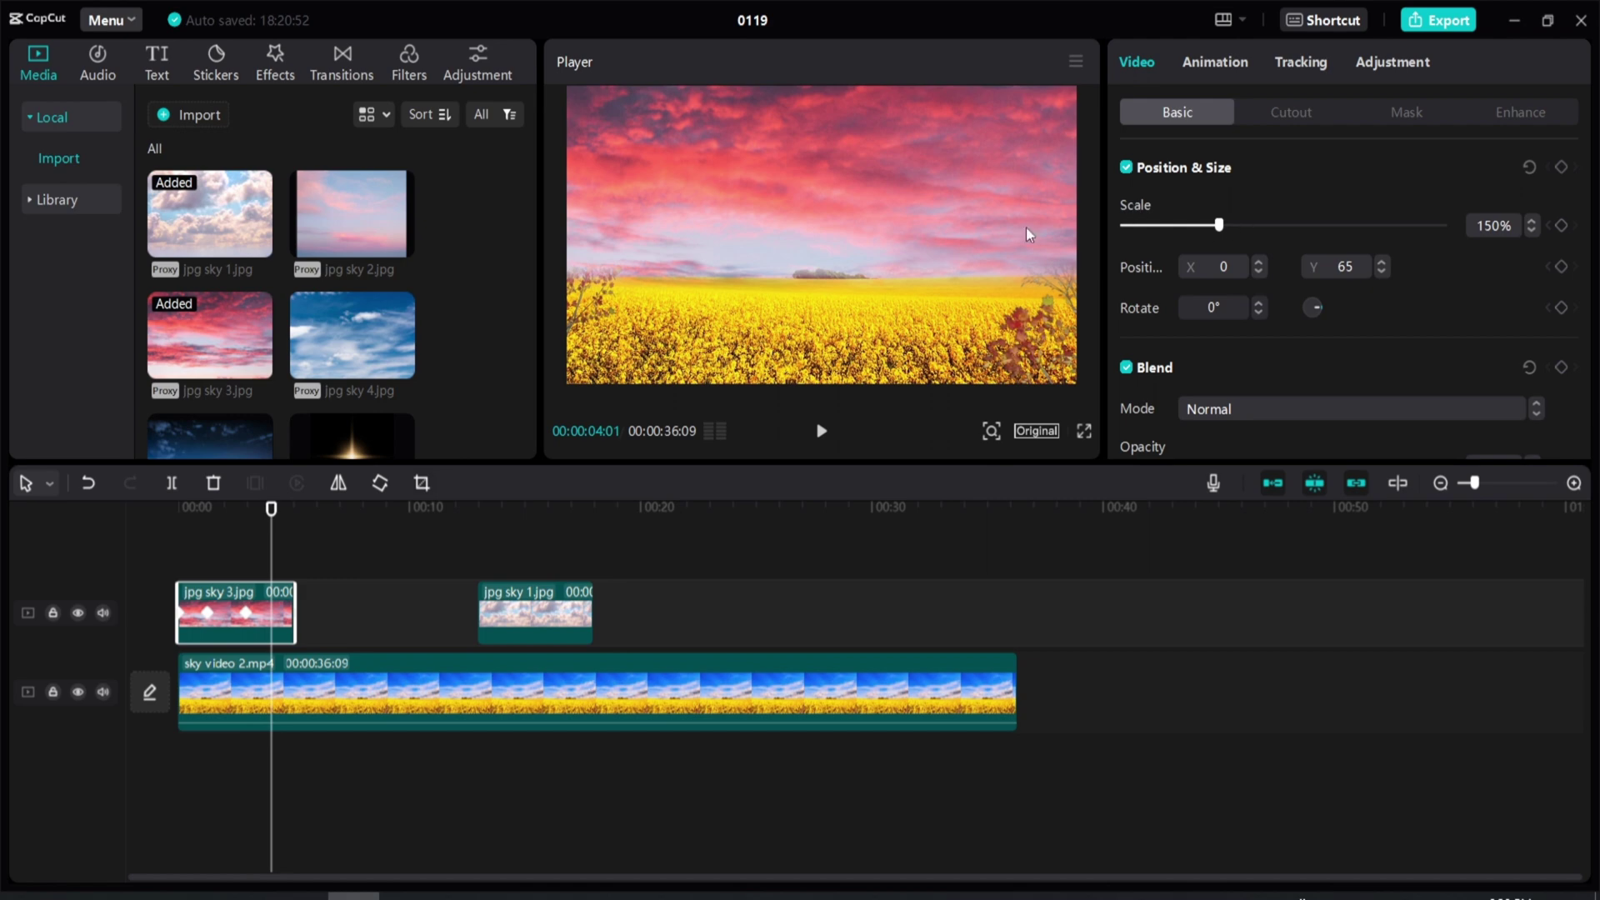
{"action": "left_click", "coordinate": [831, 140]}
{"action": "left_click_drag", "start_coordinate": [271, 509], "coordinate": [176, 508]}
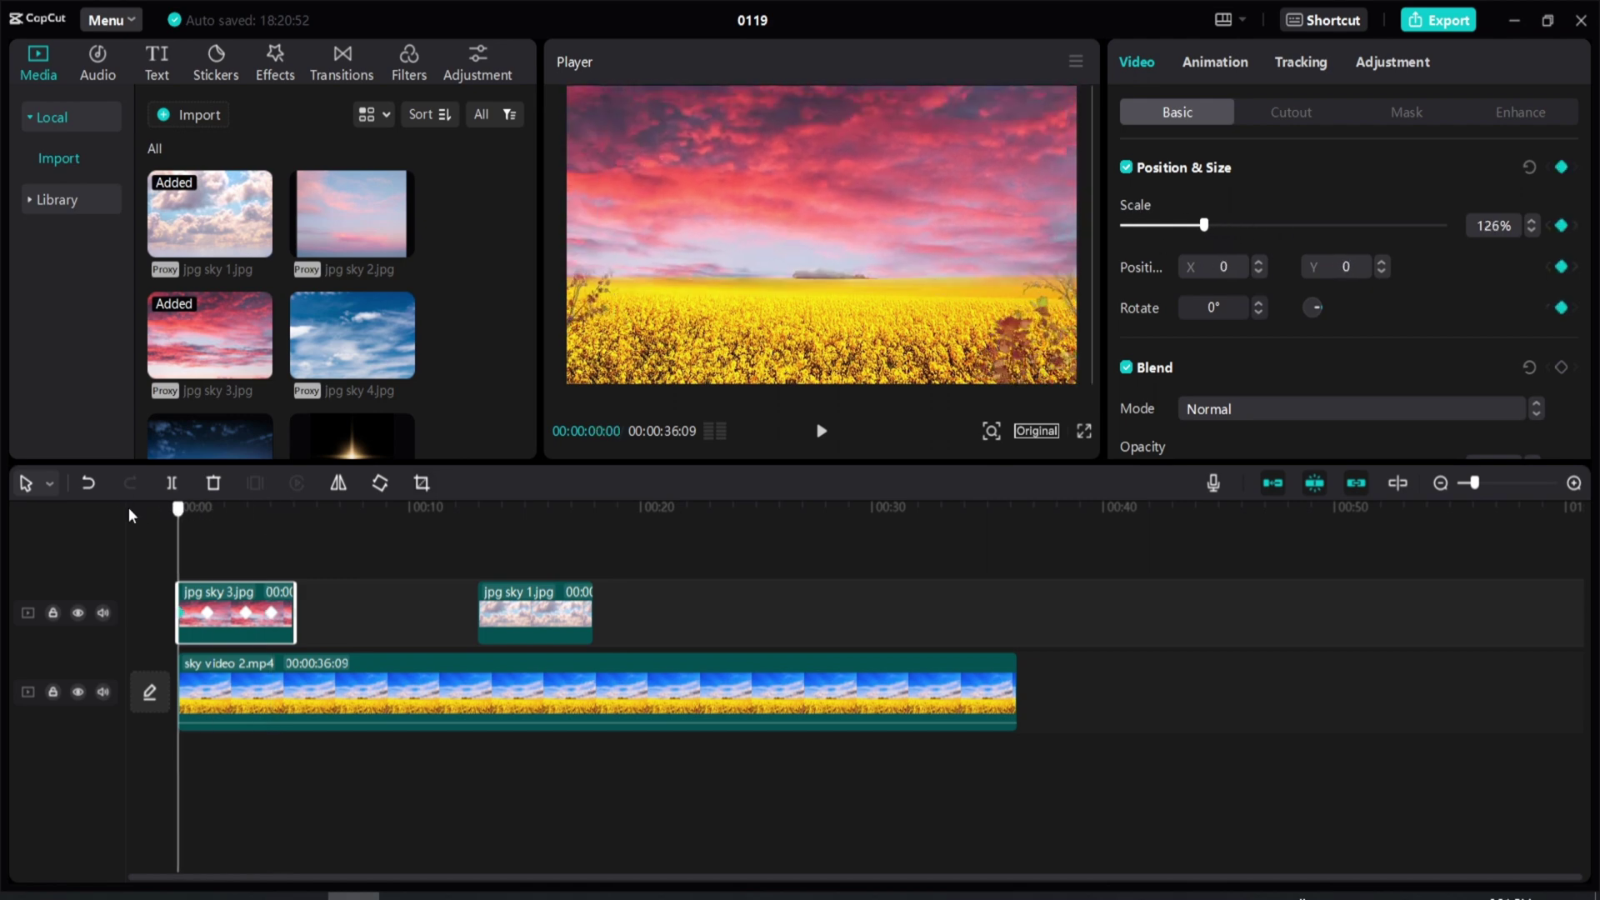
{"action": "key", "text": "space"}
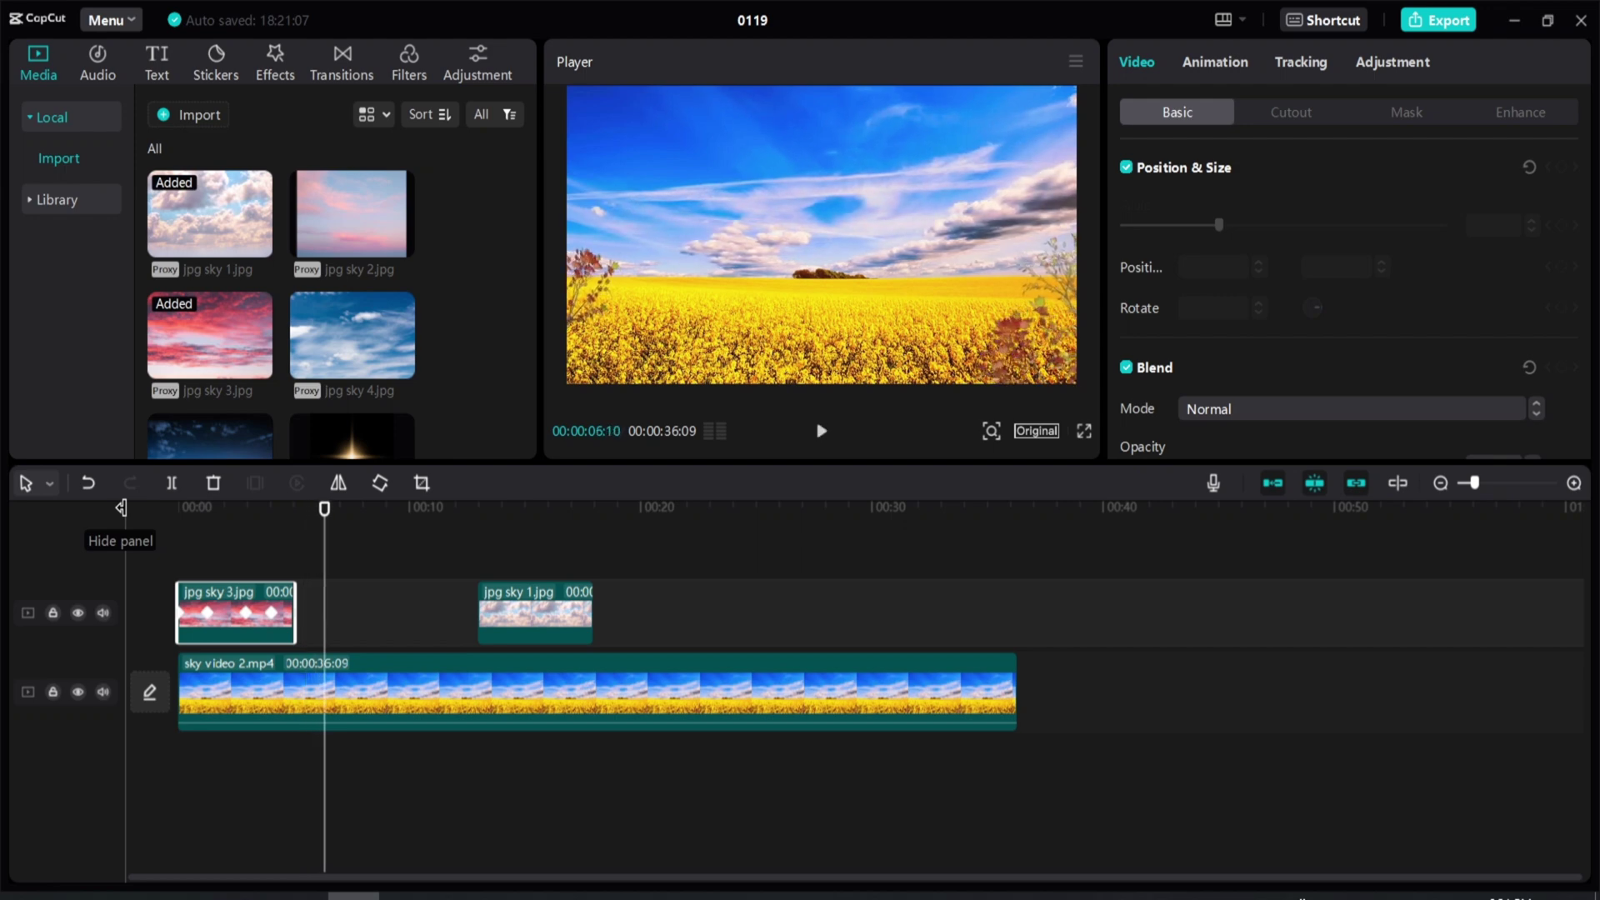
Move jpg sky 1 to start right after sky 3 and scale it to 146%.
{"action": "left_click_drag", "start_coordinate": [538, 603], "coordinate": [378, 607]}
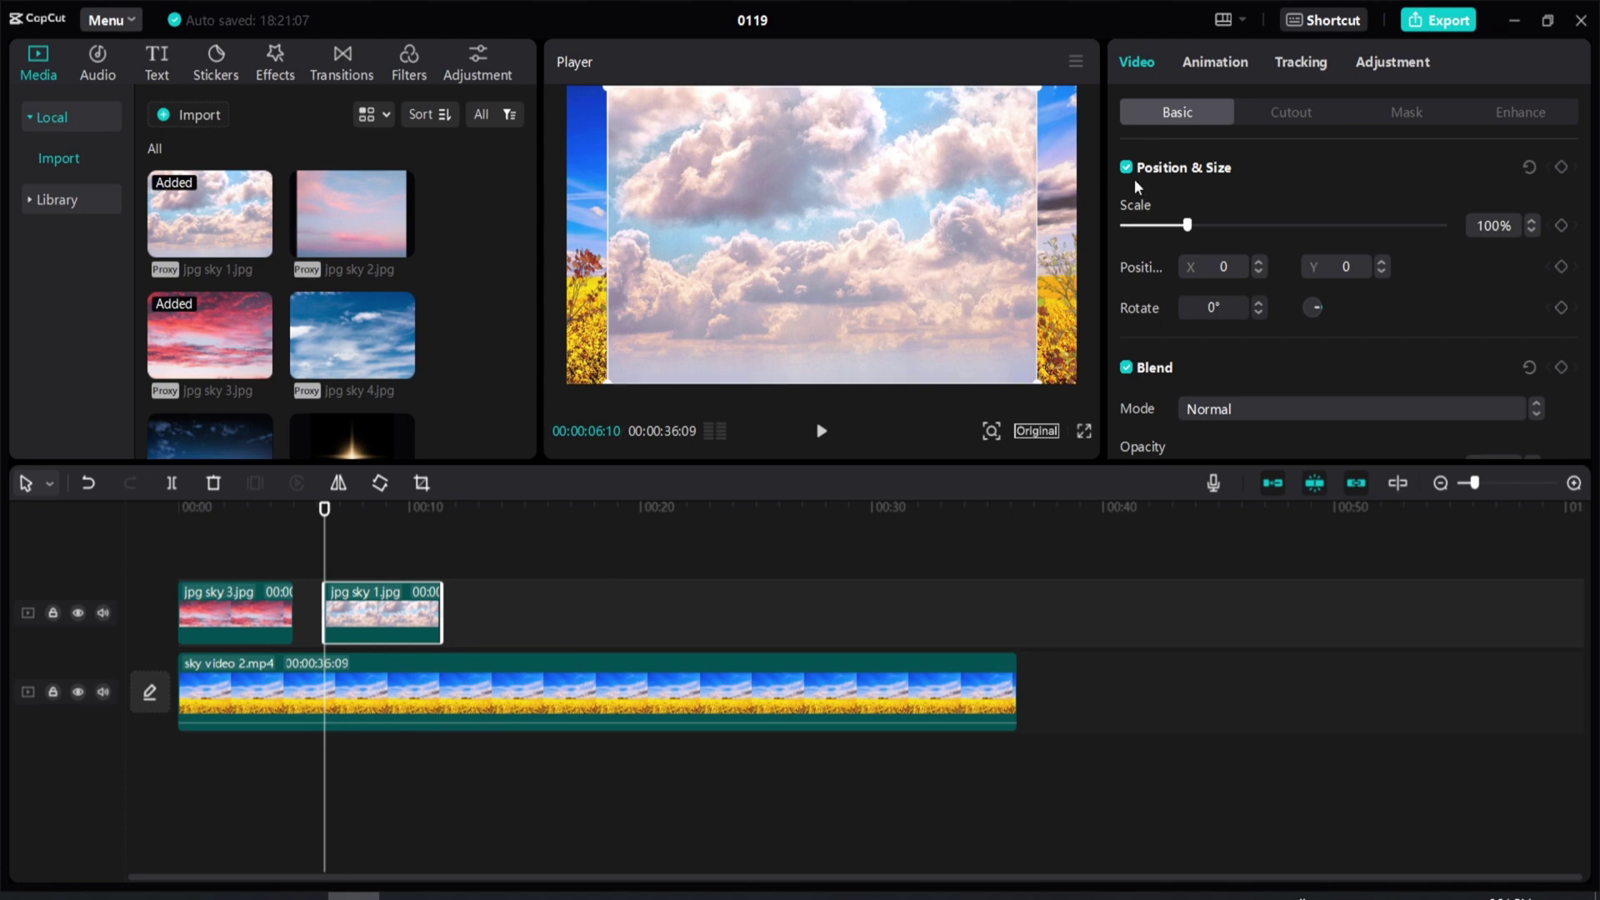
{"action": "left_click_drag", "start_coordinate": [1202, 226], "coordinate": [1221, 231]}
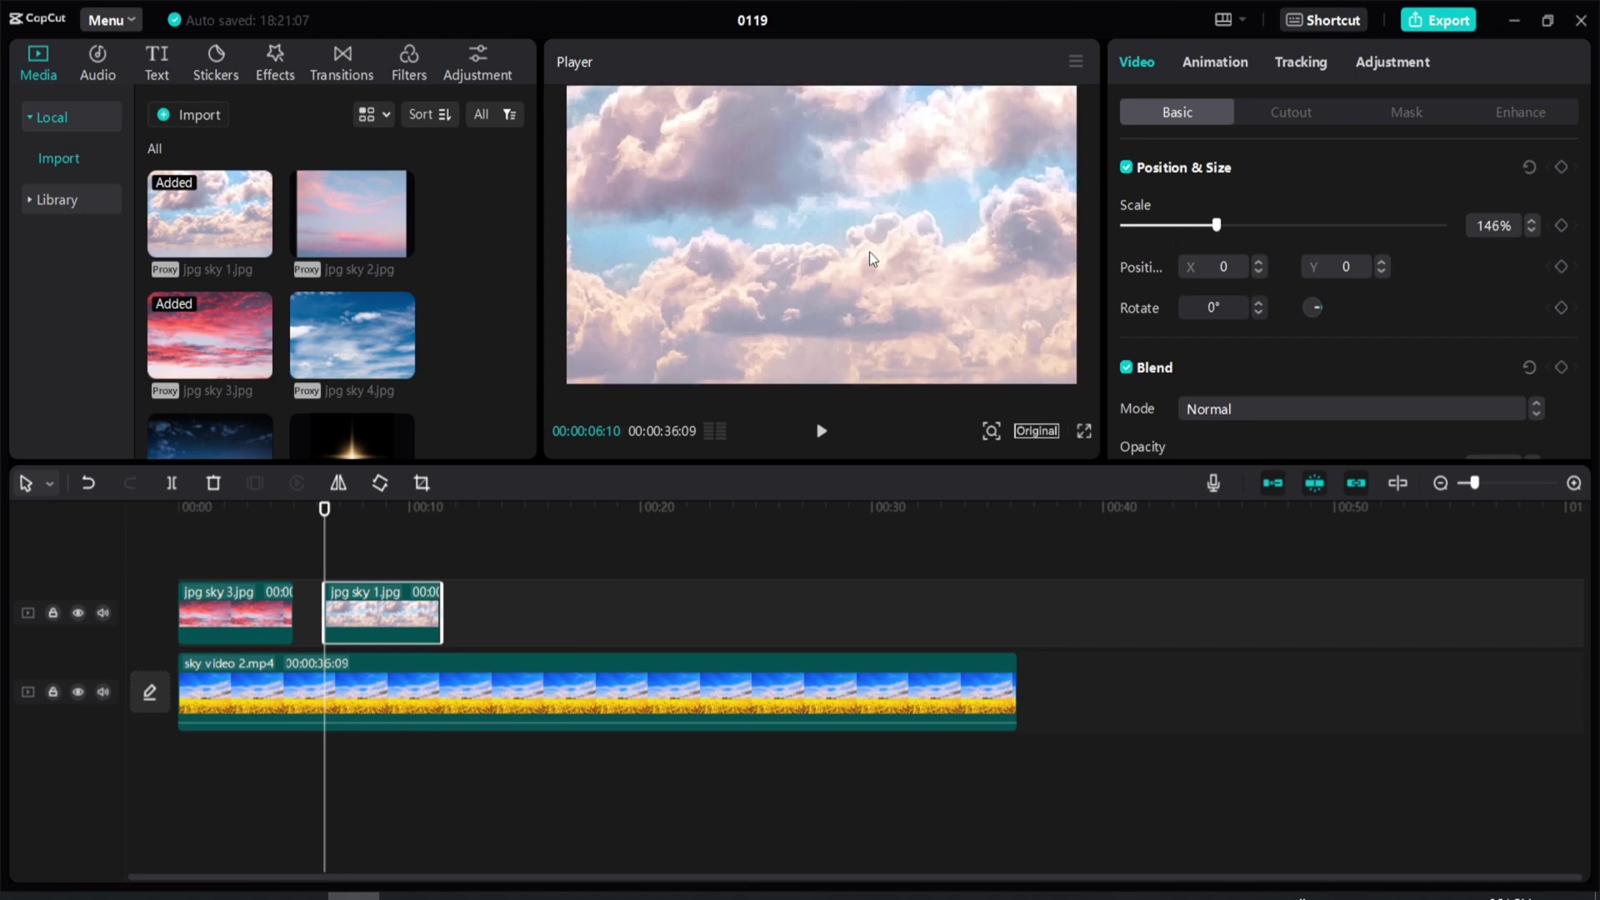
{"action": "left_click", "coordinate": [1407, 111]}
Mask jpg sky 1 with a Filmstrip band at the horizon (Y 574), feather 8, and play the composite.
{"action": "left_click", "coordinate": [1322, 248]}
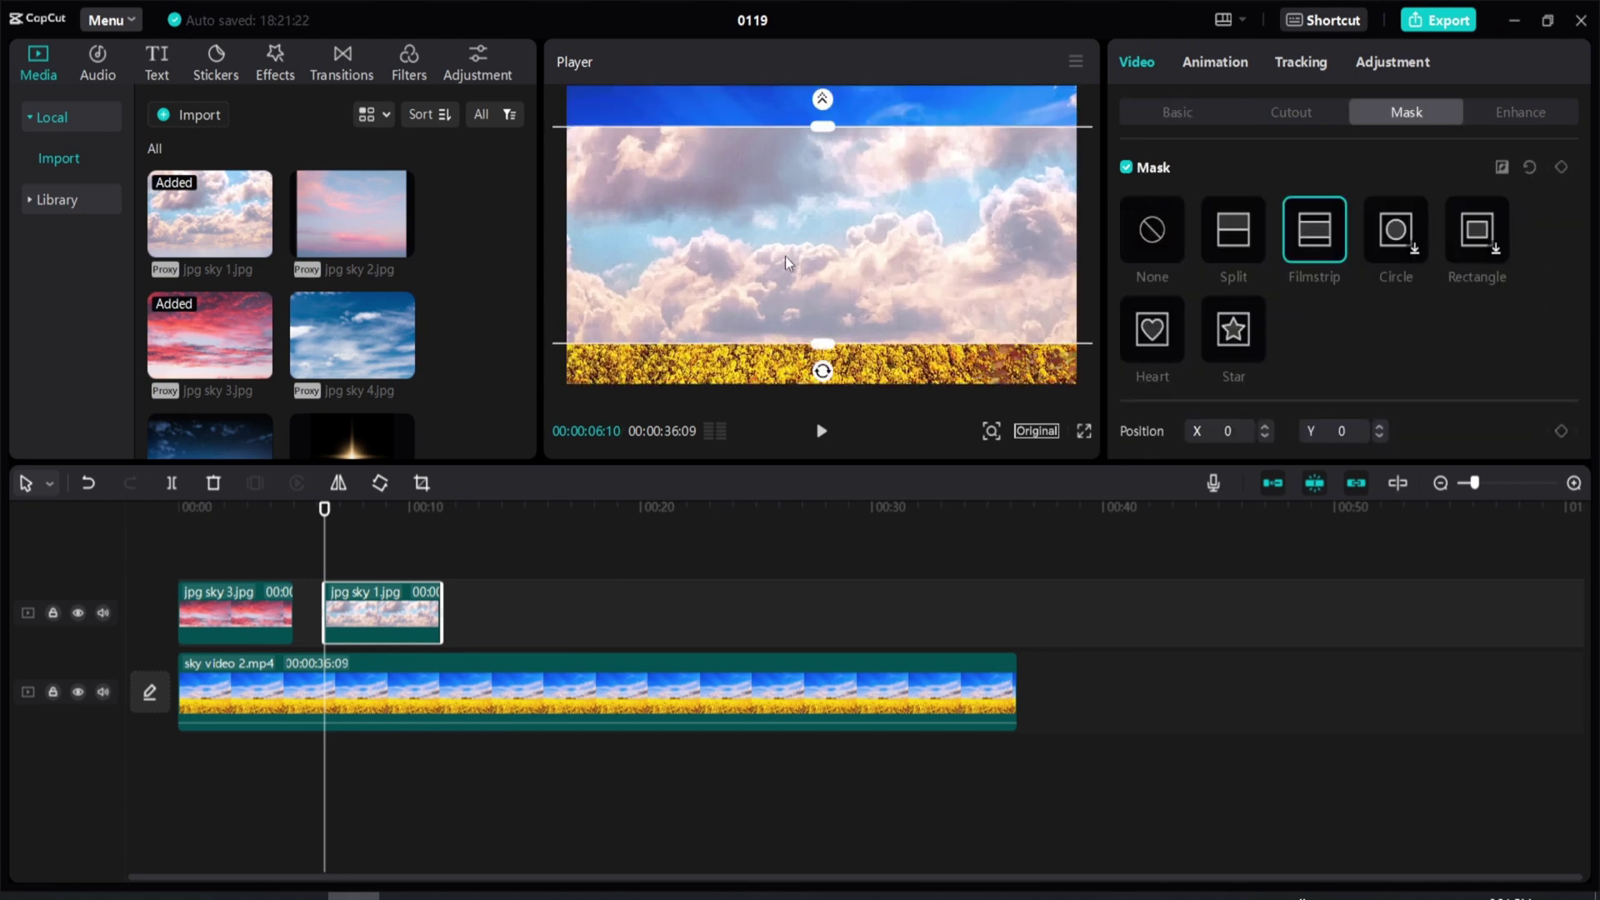
{"action": "left_click_drag", "start_coordinate": [785, 253], "coordinate": [787, 187]}
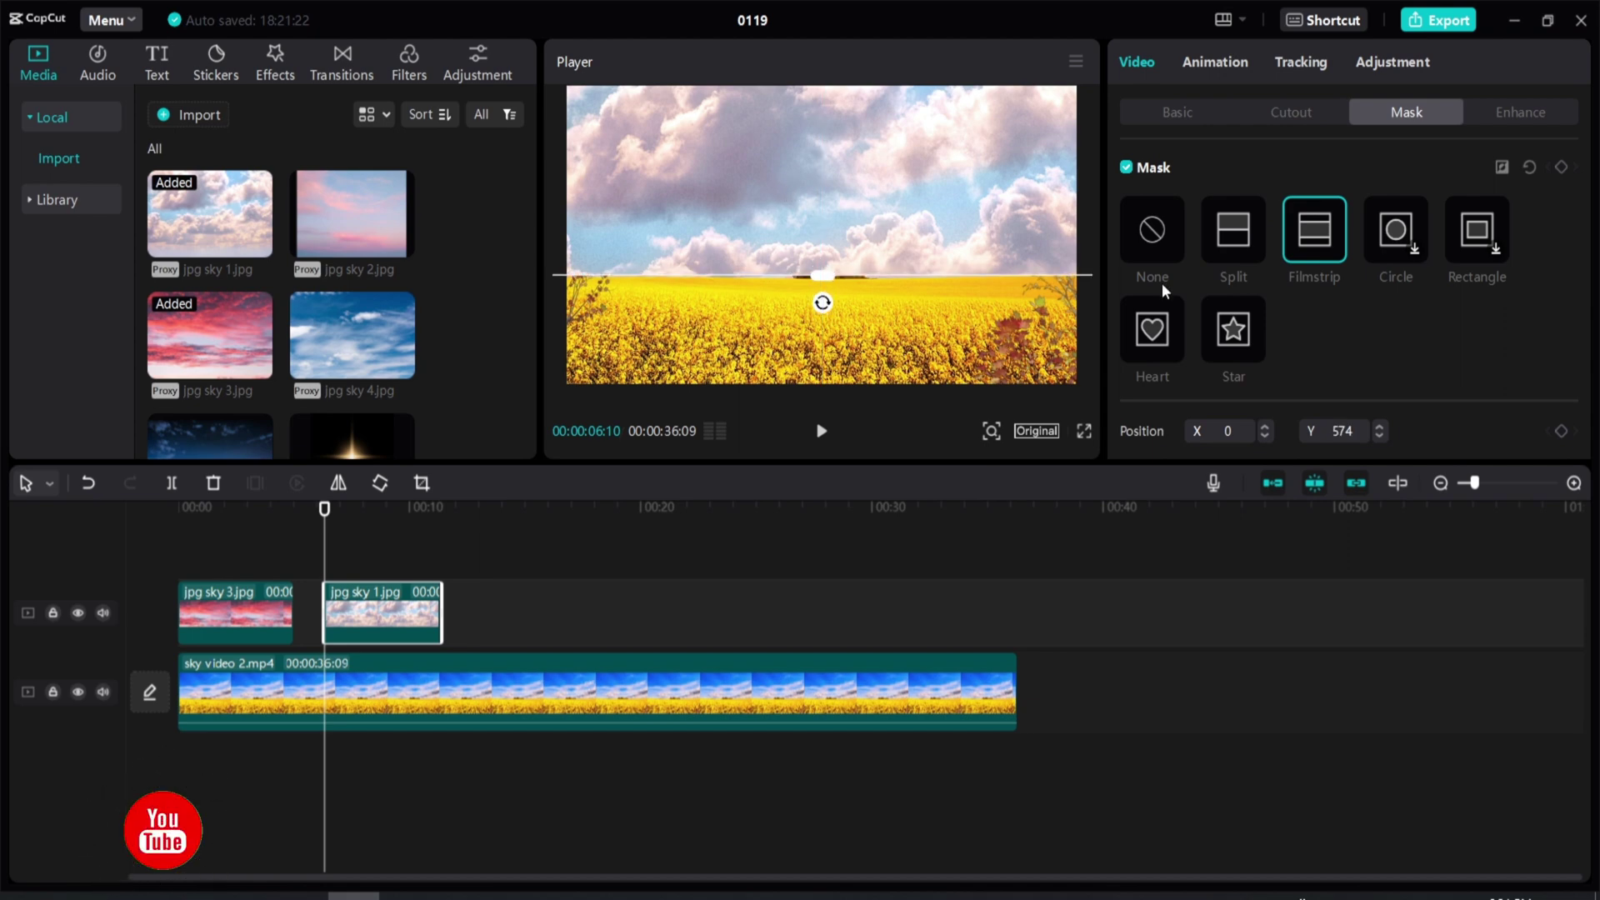
{"action": "scroll", "coordinate": [1357, 301], "scroll_direction": "down", "scroll_amount": 3}
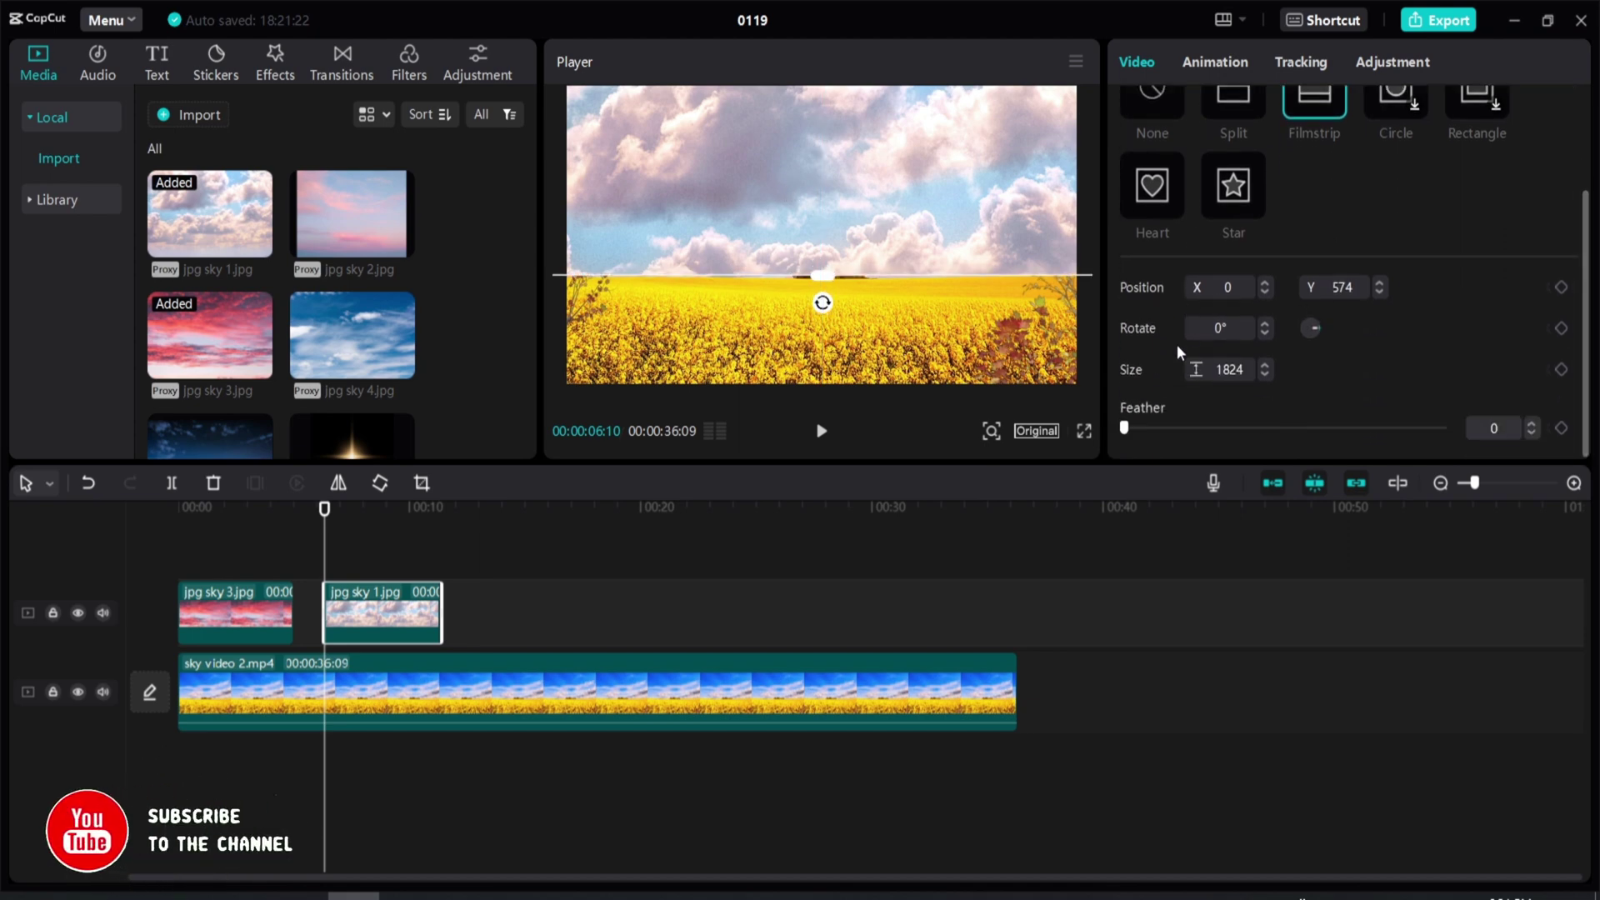
{"action": "left_click_drag", "start_coordinate": [1132, 427], "coordinate": [1151, 430]}
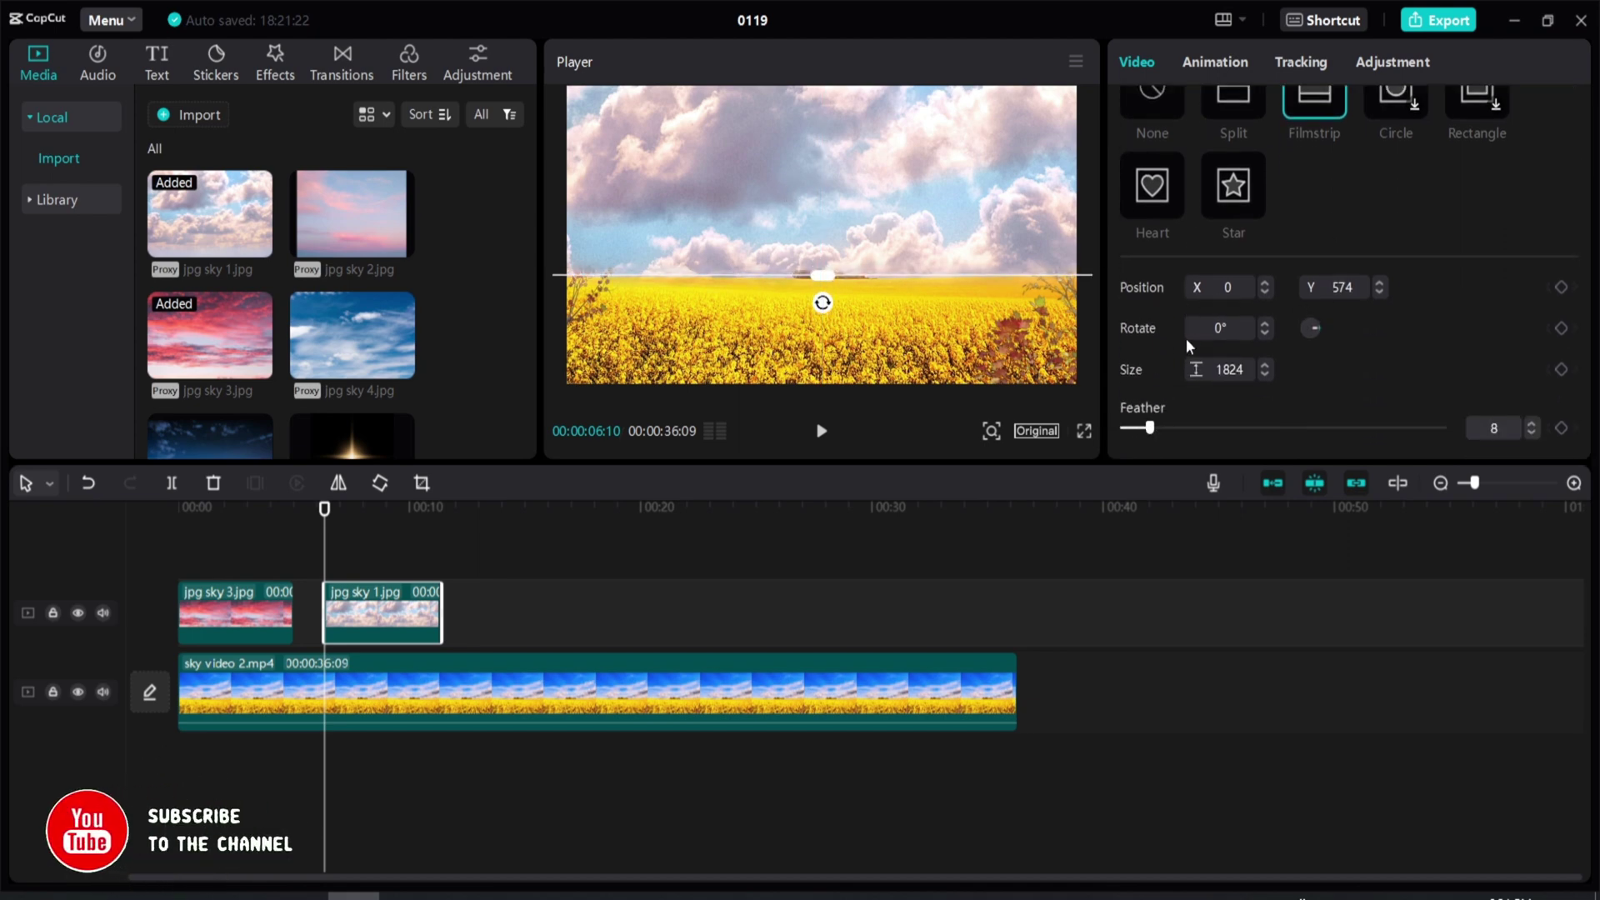
{"action": "left_click", "coordinate": [310, 545]}
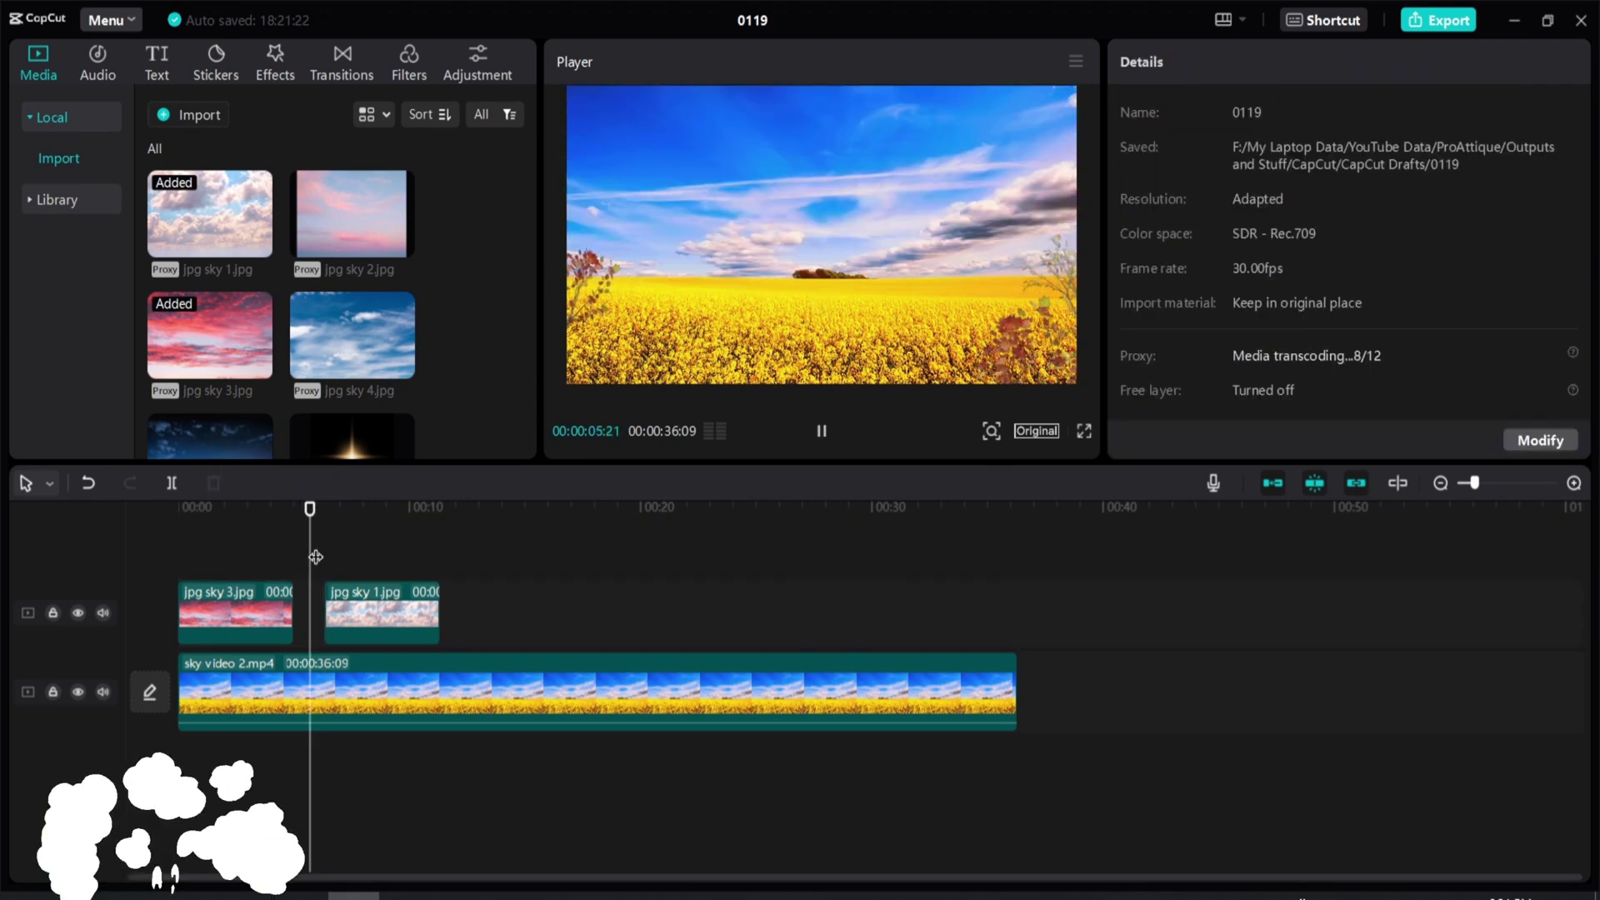
{"action": "key", "text": "space"}
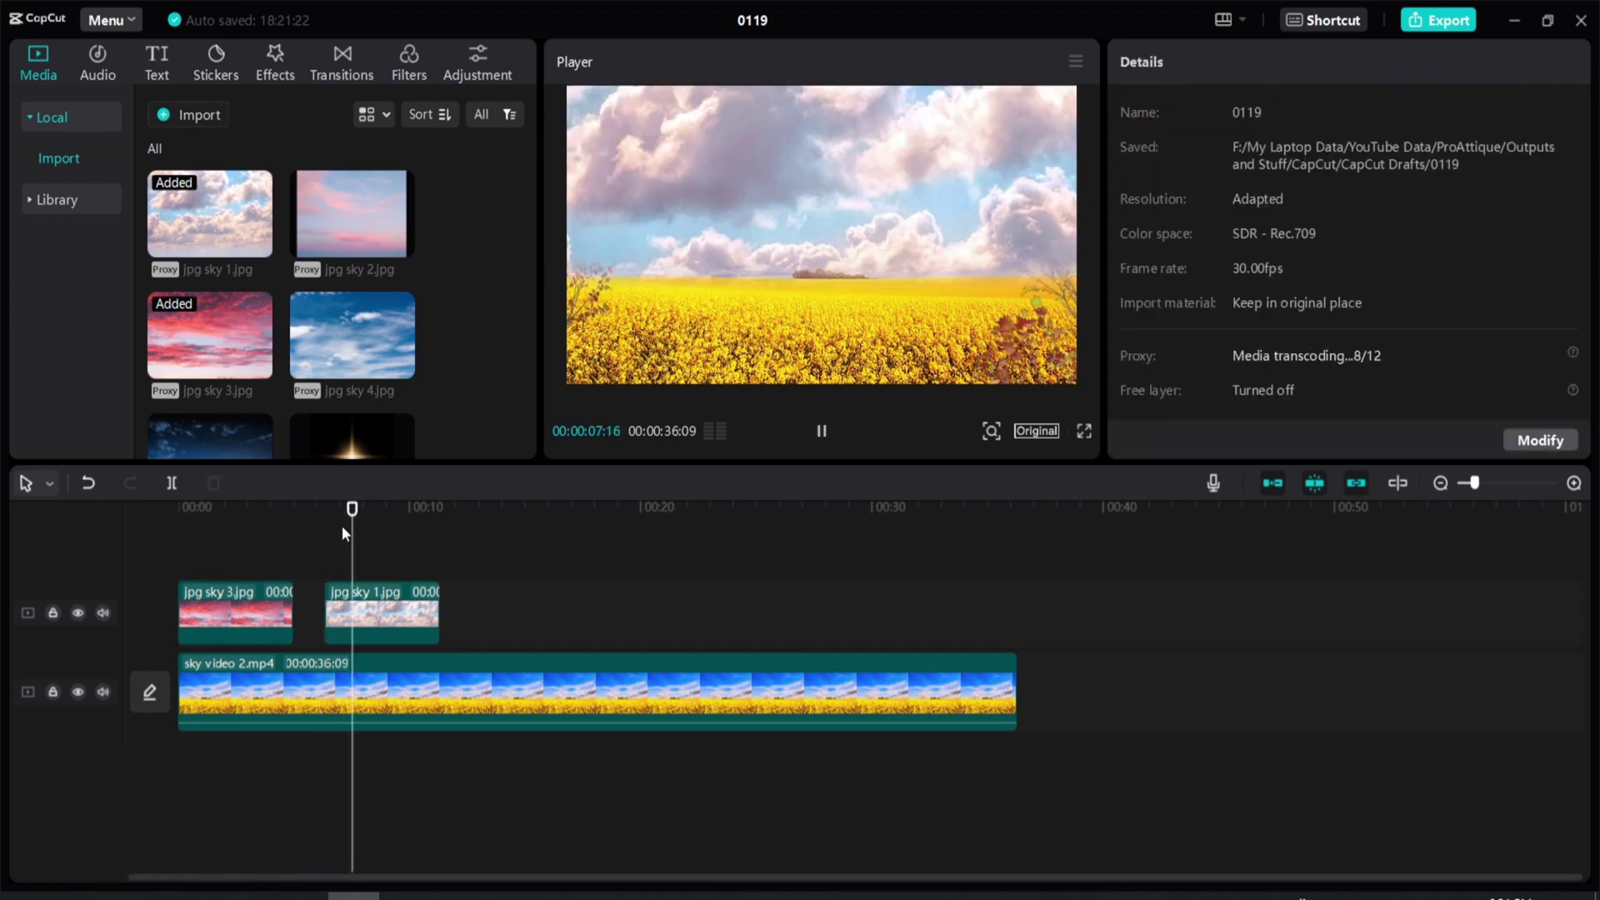
Swap jpg sky 1.jpg for sky video 1.mp4, placing it after sky 3 on overlay track 2.
{"action": "key", "text": "space"}
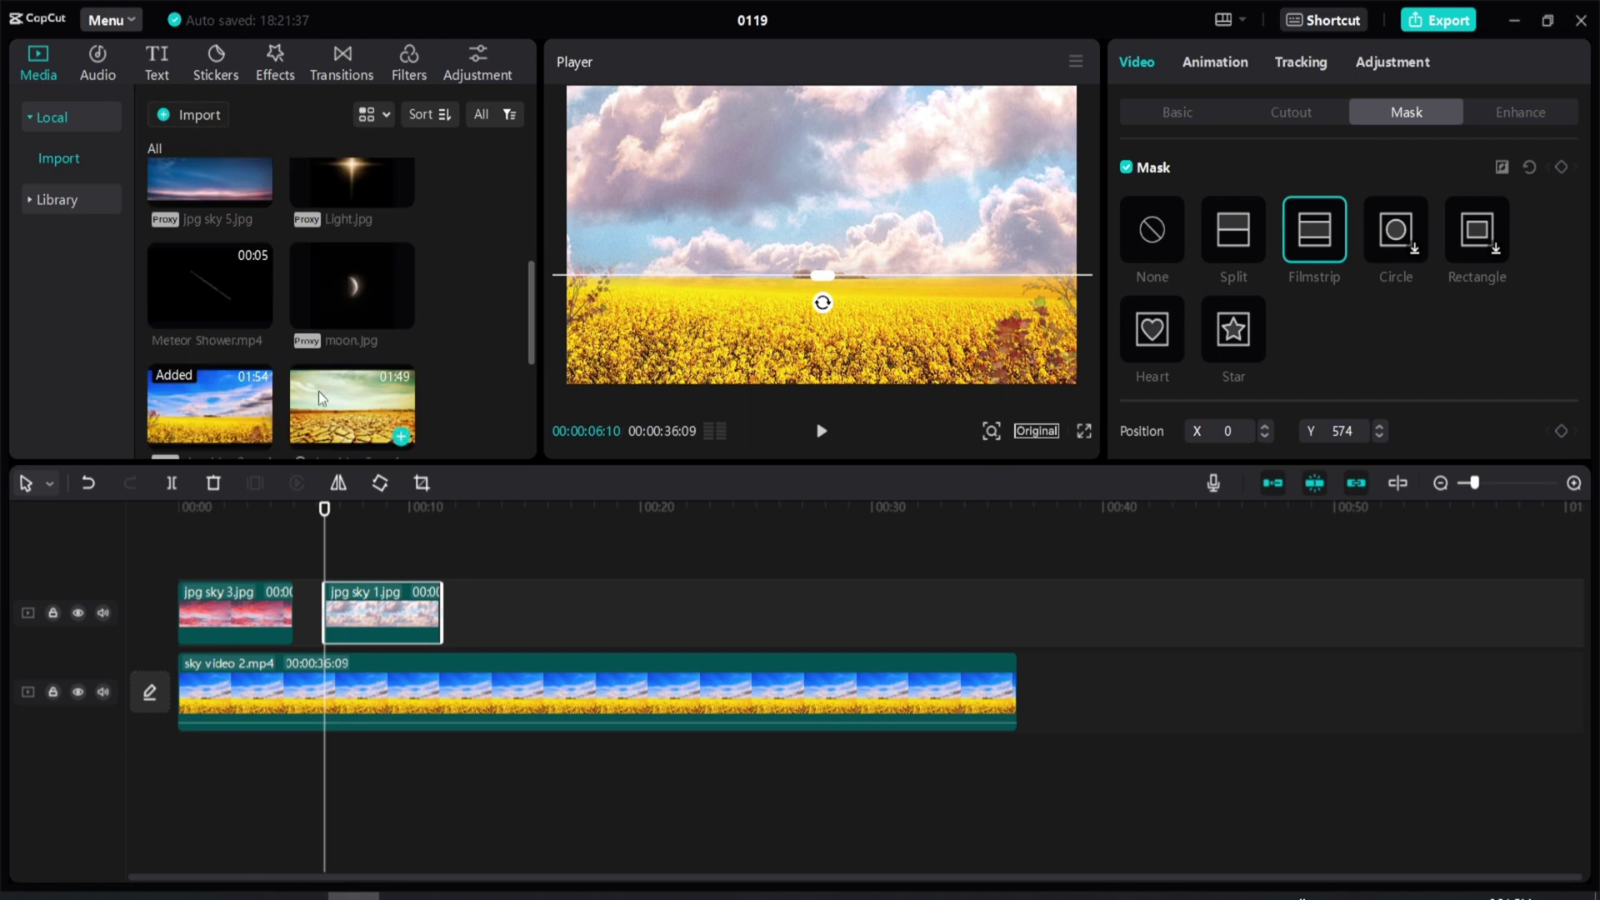
{"action": "left_click", "coordinate": [228, 392]}
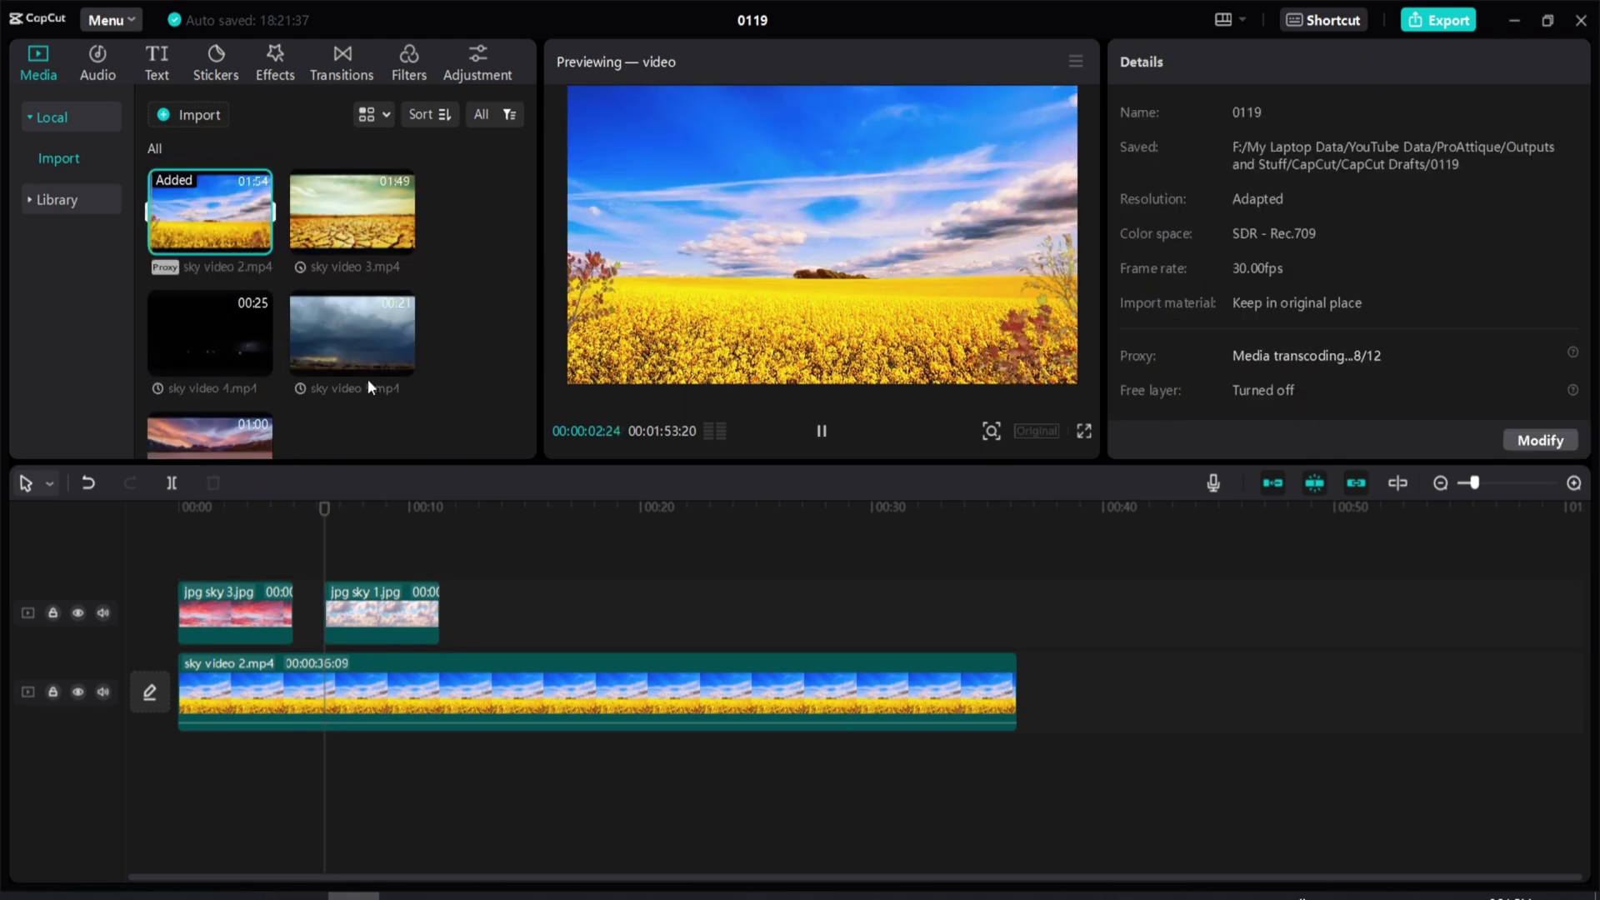
{"action": "scroll", "coordinate": [275, 350], "scroll_direction": "down", "scroll_amount": 1}
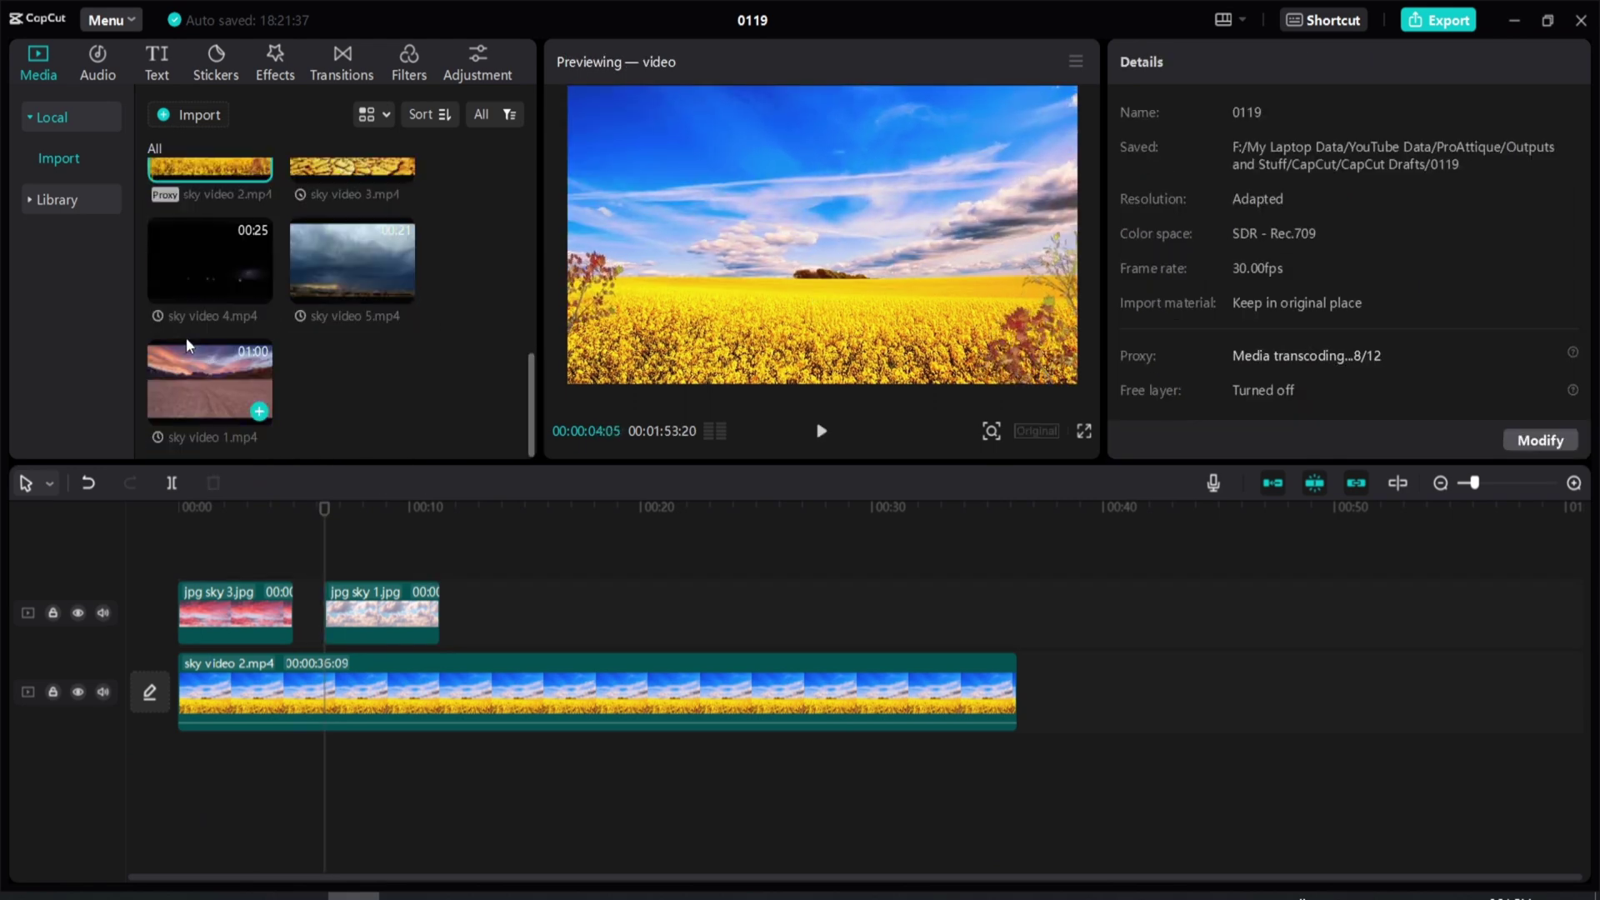
{"action": "left_click_drag", "start_coordinate": [208, 371], "coordinate": [321, 542]}
{"action": "left_click", "coordinate": [406, 666]}
{"action": "key", "text": "Delete"}
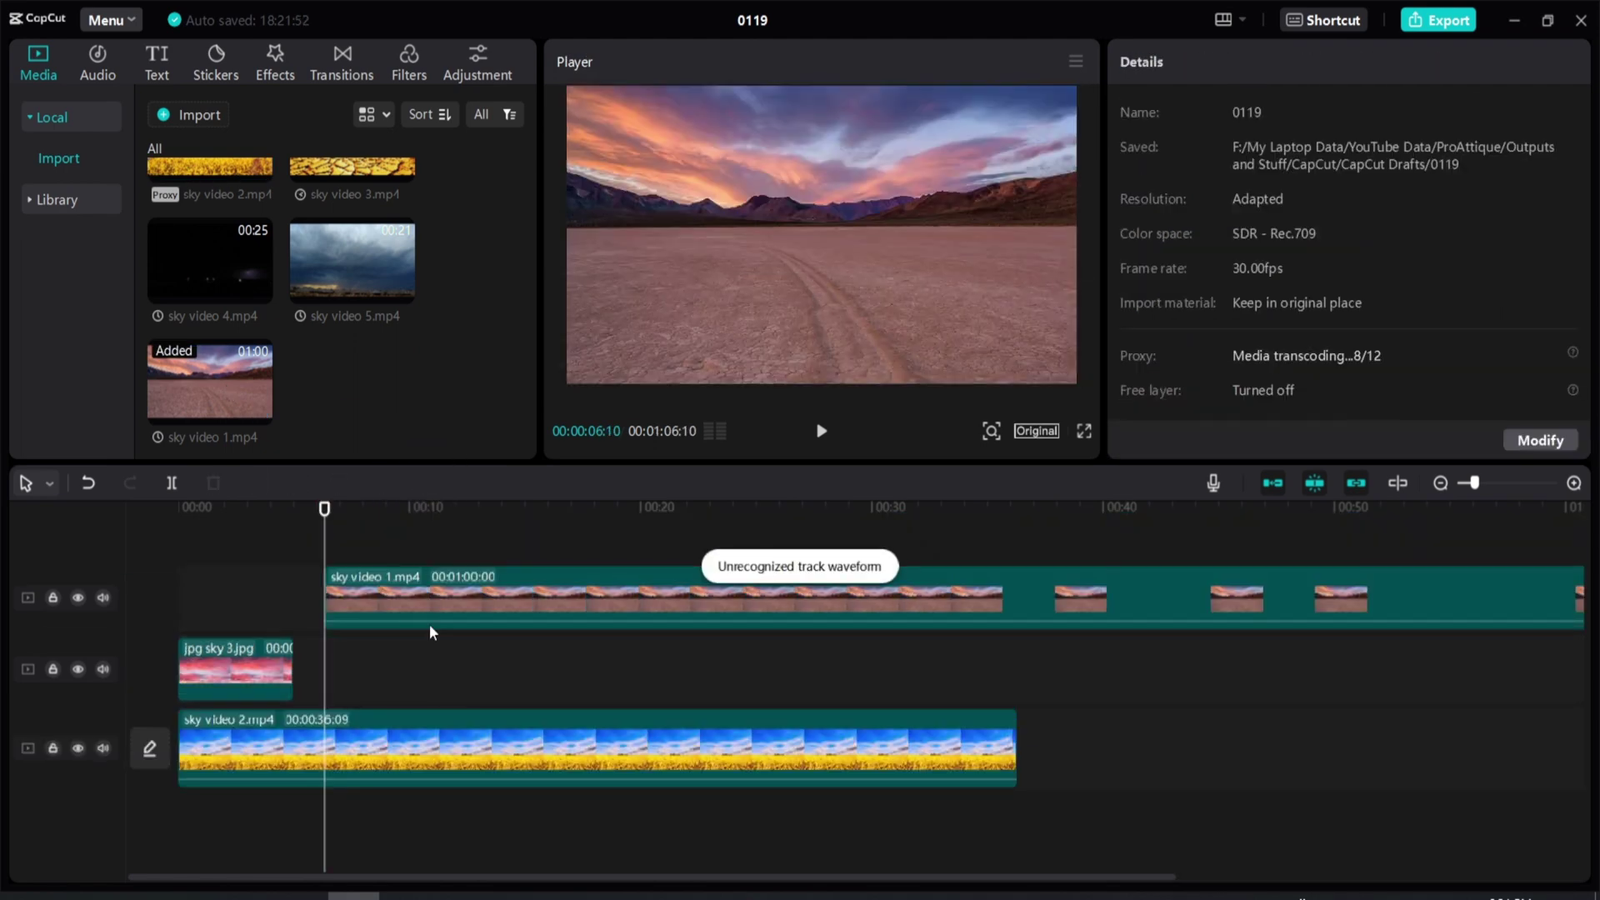
{"action": "left_click_drag", "start_coordinate": [429, 623], "coordinate": [421, 686]}
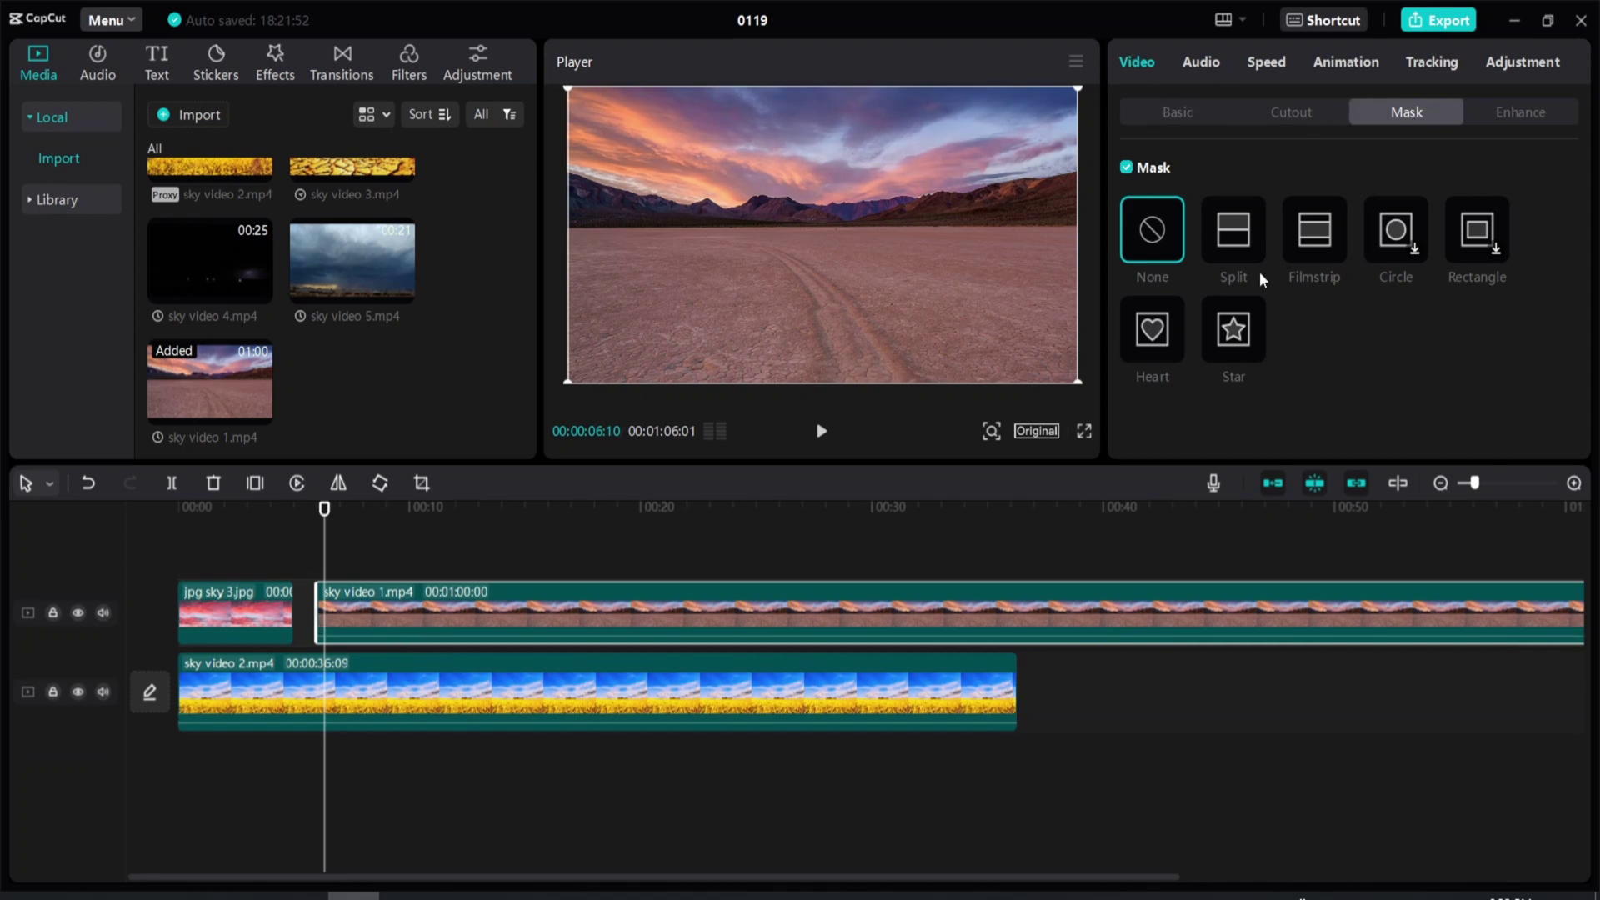
Give sky video 1 a Filmstrip mask at the horizon, feathered to 6, and play back the result.
{"action": "left_click", "coordinate": [1309, 262]}
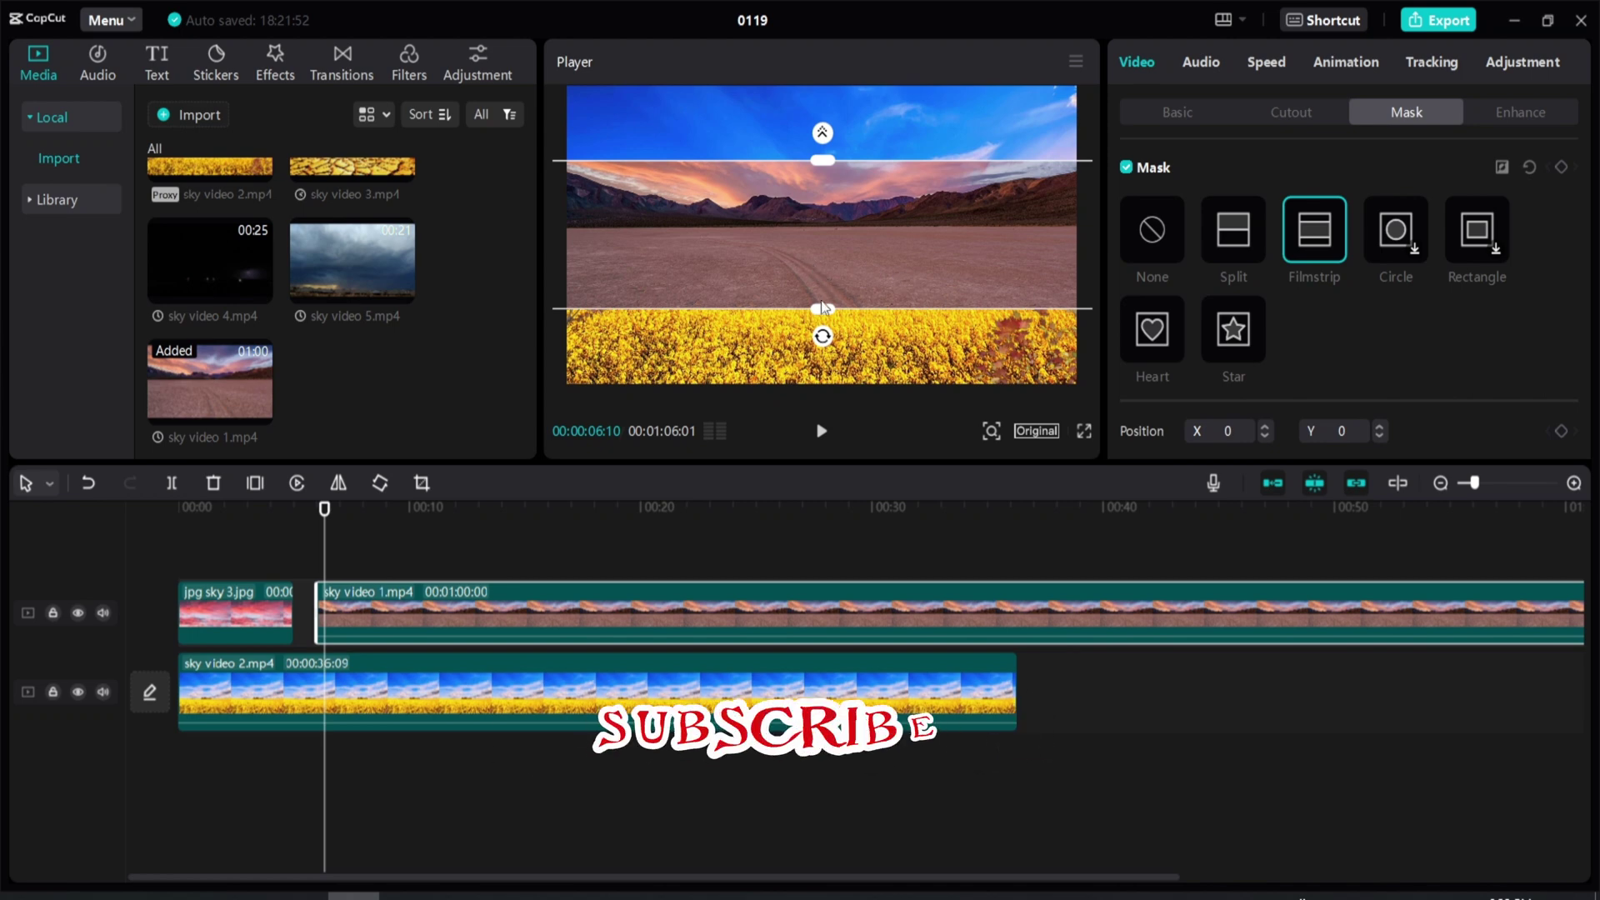
{"action": "left_click_drag", "start_coordinate": [808, 236], "coordinate": [875, 294]}
{"action": "scroll", "coordinate": [1251, 314], "scroll_direction": "down", "scroll_amount": 3}
{"action": "left_click_drag", "start_coordinate": [324, 508], "coordinate": [315, 511]}
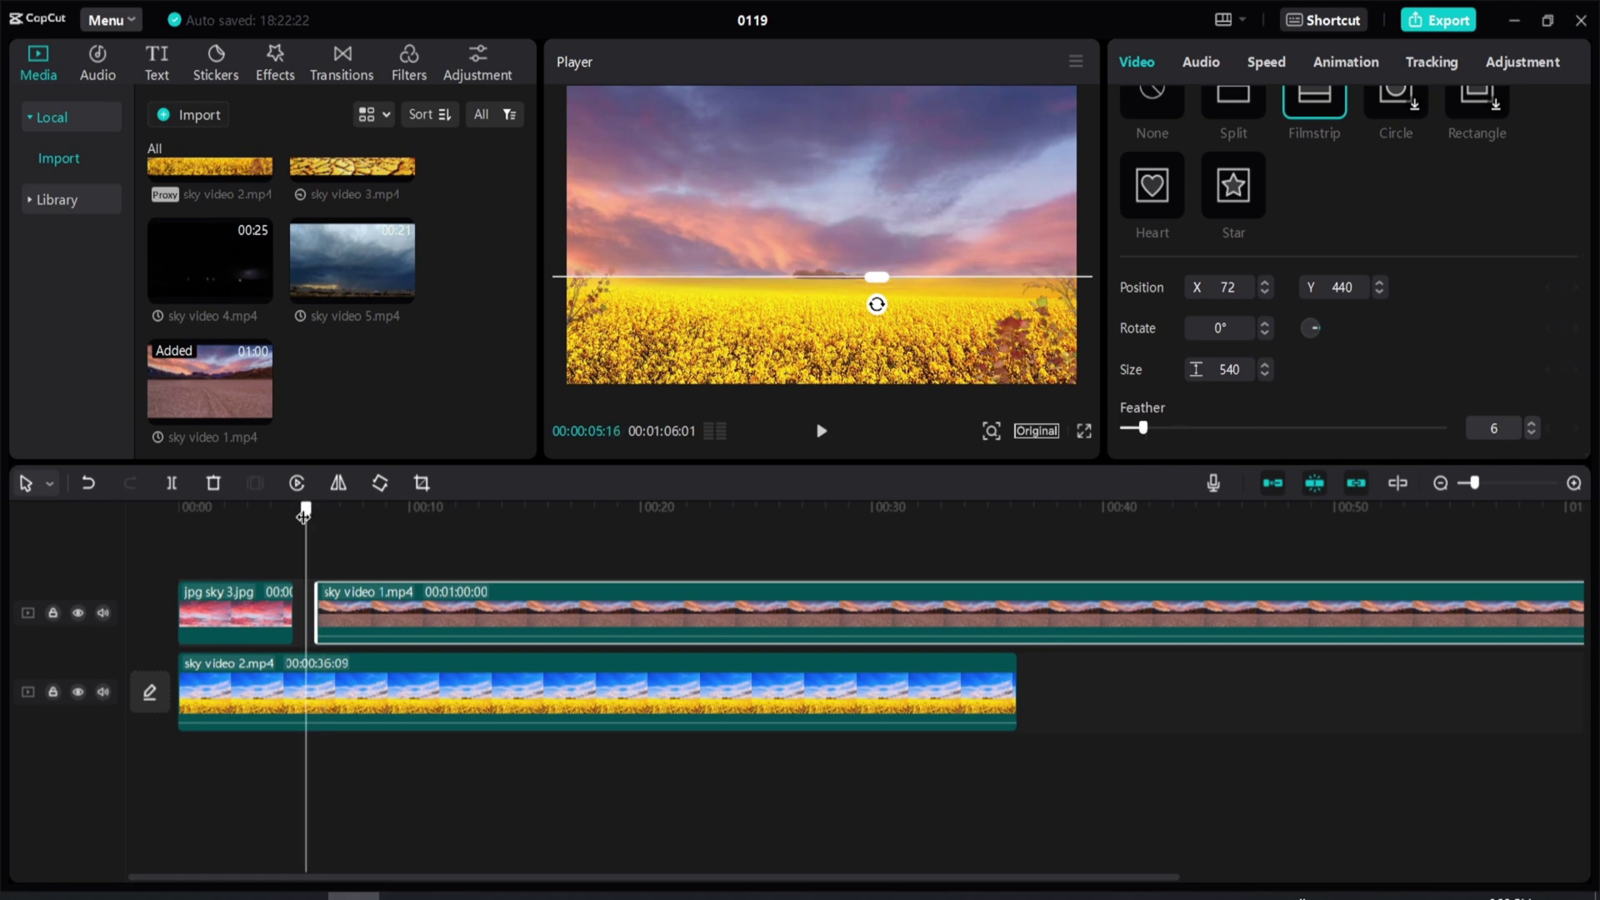
{"action": "left_click", "coordinate": [322, 554]}
{"action": "key", "text": "space"}
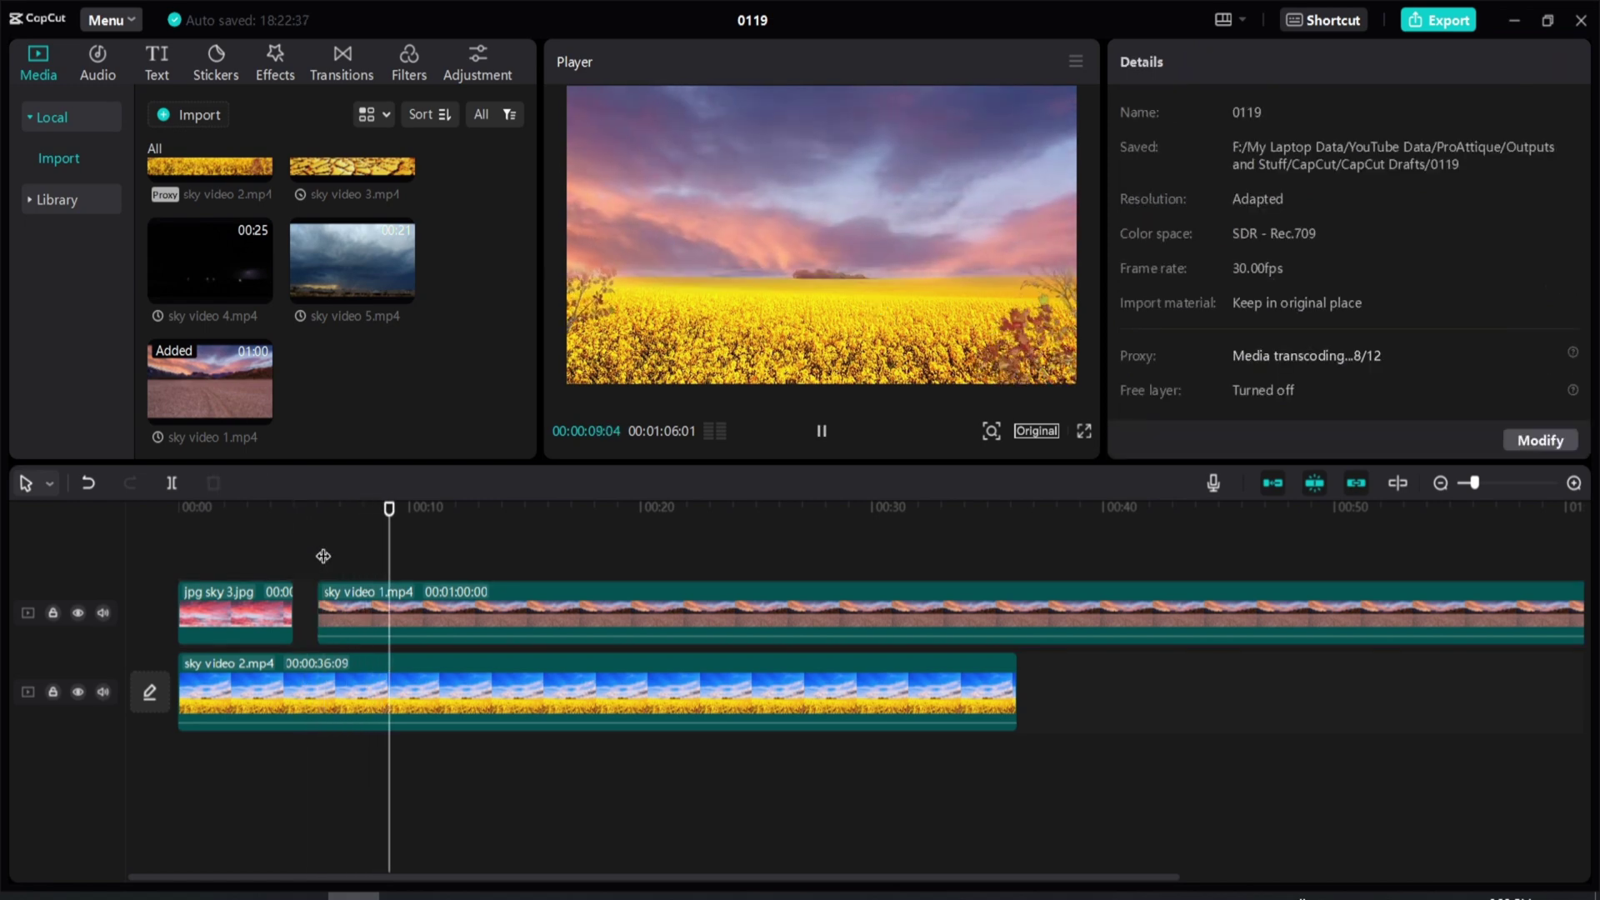
{"action": "key", "text": "space"}
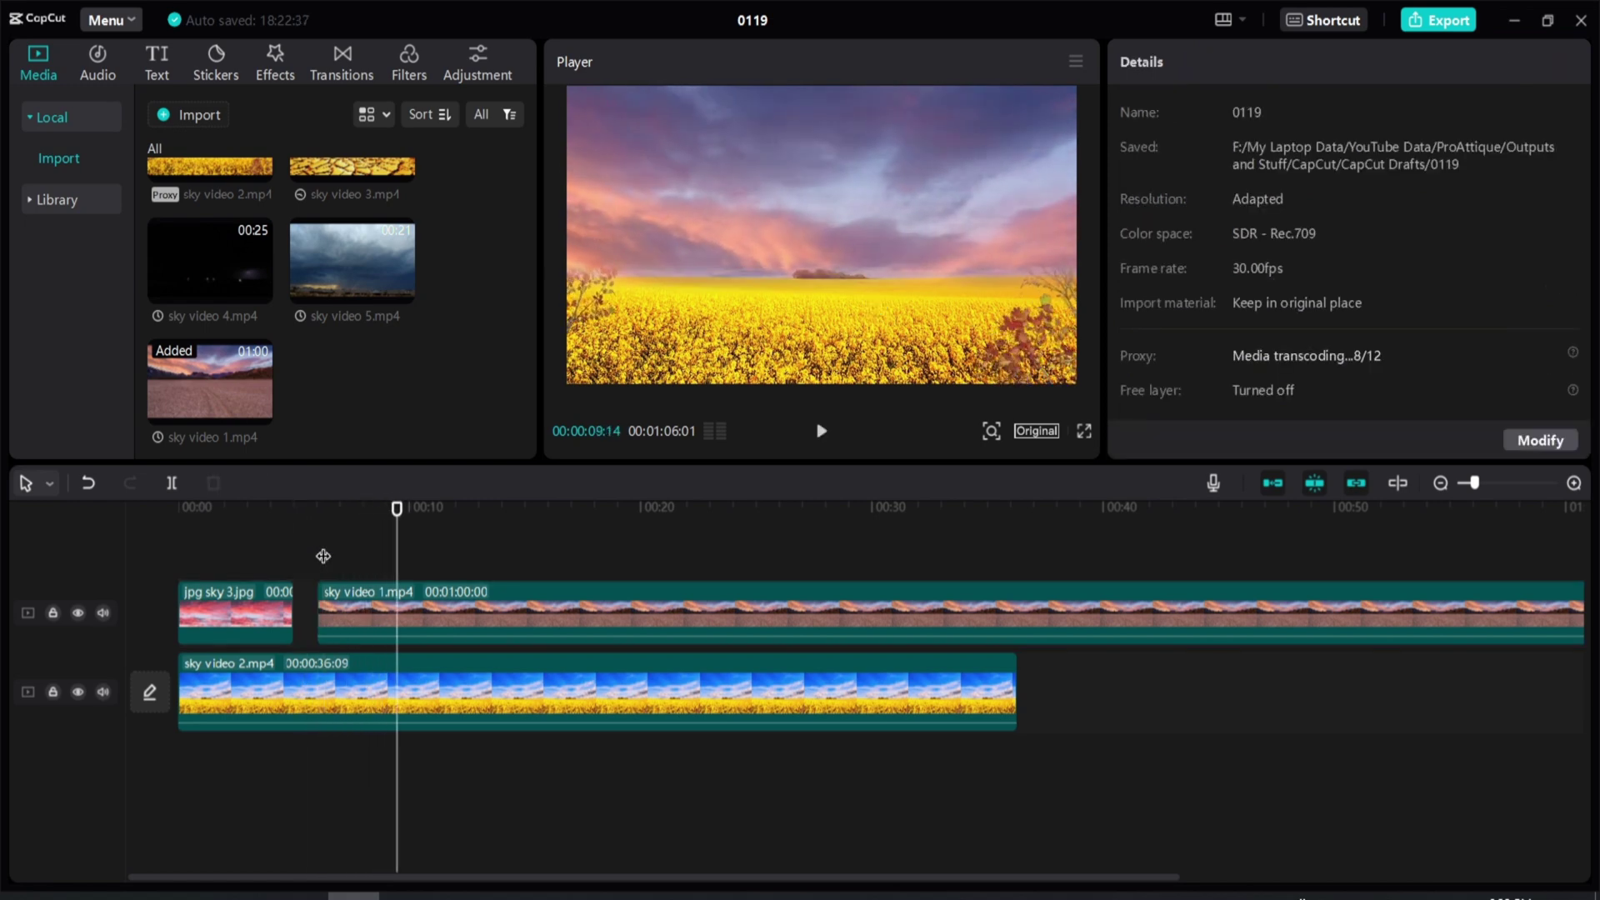